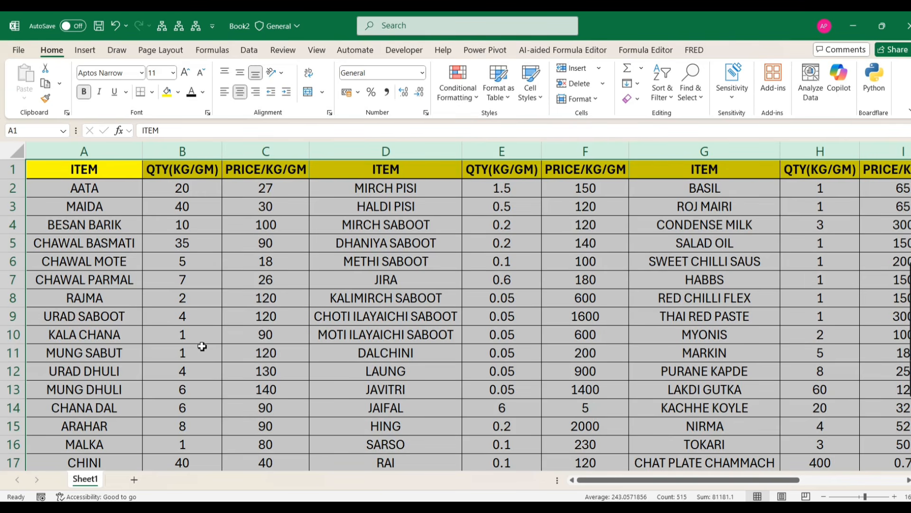
# Examine the repeated ITEM, QTY(KG/GM) and PRICE/KG/GM column groups laid out side by side across columns A to L
pyautogui.click(104, 171)
pyautogui.moveTo(107, 171); pyautogui.dragTo(269, 387)
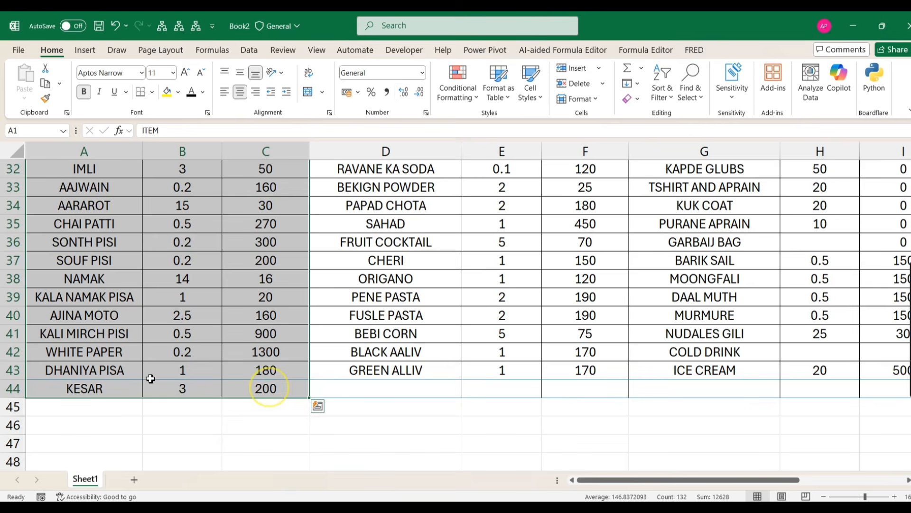
pyautogui.scroll(10, 147, 362)
pyautogui.click(109, 172)
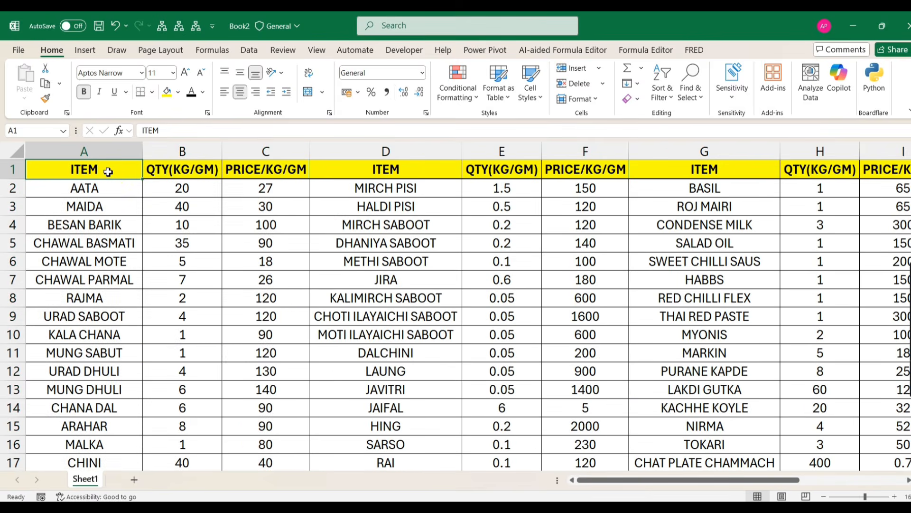
pyautogui.moveTo(64, 166); pyautogui.dragTo(52, 161)
pyautogui.moveTo(215, 170); pyautogui.dragTo(170, 166)
pyautogui.moveTo(260, 169); pyautogui.dragTo(228, 162)
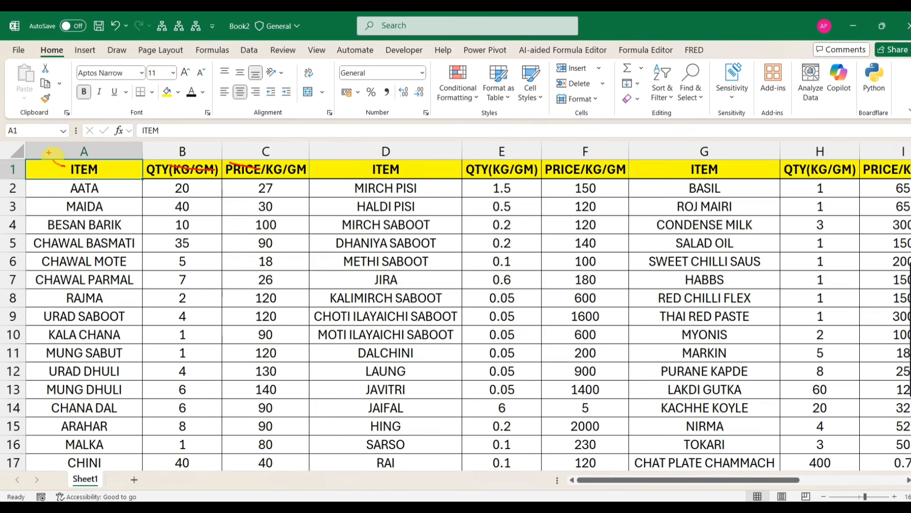
pyautogui.moveTo(36, 154)
pyautogui.mouseDown()
pyautogui.moveTo(301, 198)
pyautogui.moveTo(119, 147)
pyautogui.mouseUp()
pyautogui.moveTo(337, 159)
pyautogui.mouseDown()
pyautogui.moveTo(584, 179)
pyautogui.moveTo(435, 147)
pyautogui.mouseUp()
pyautogui.moveTo(669, 156); pyautogui.dragTo(822, 199)
pyautogui.moveTo(877, 199); pyautogui.dragTo(809, 151)
pyautogui.moveTo(765, 482); pyautogui.dragTo(870, 481)
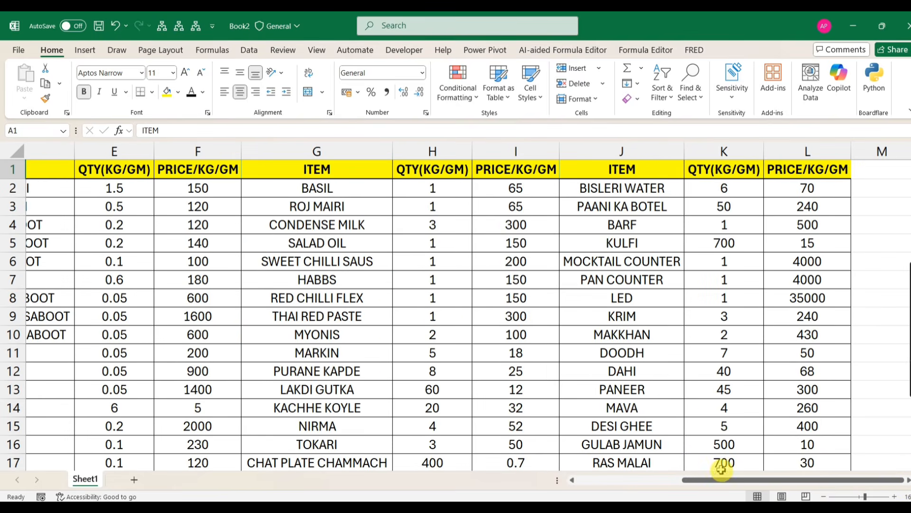
pyautogui.moveTo(707, 481); pyautogui.dragTo(584, 480)
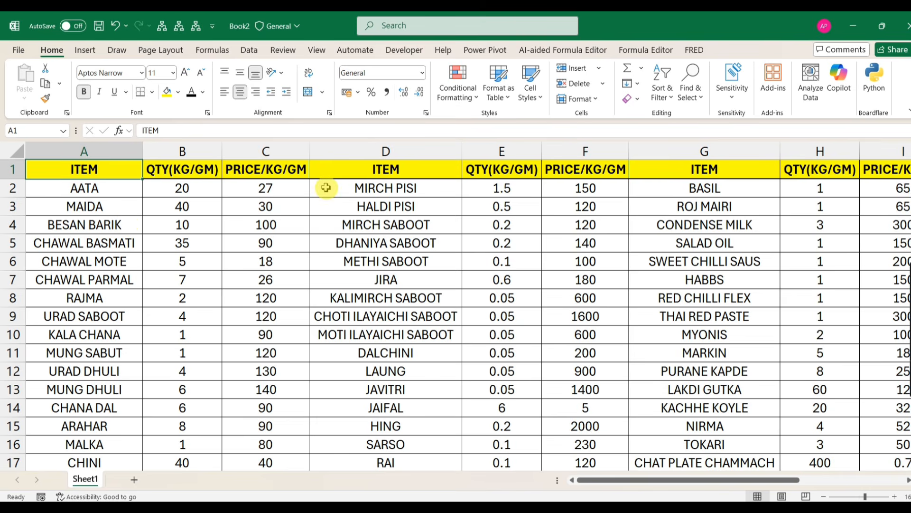
# Compare the matching item, quantity and price columns of the groups by highlighting columns A, D, B, C and F
pyautogui.click(96, 151)
pyautogui.click(362, 151)
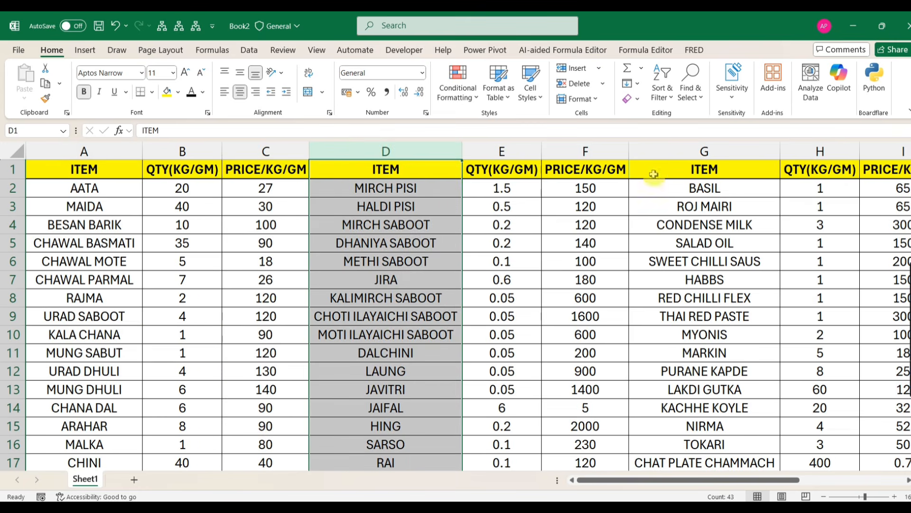
pyautogui.click(195, 148)
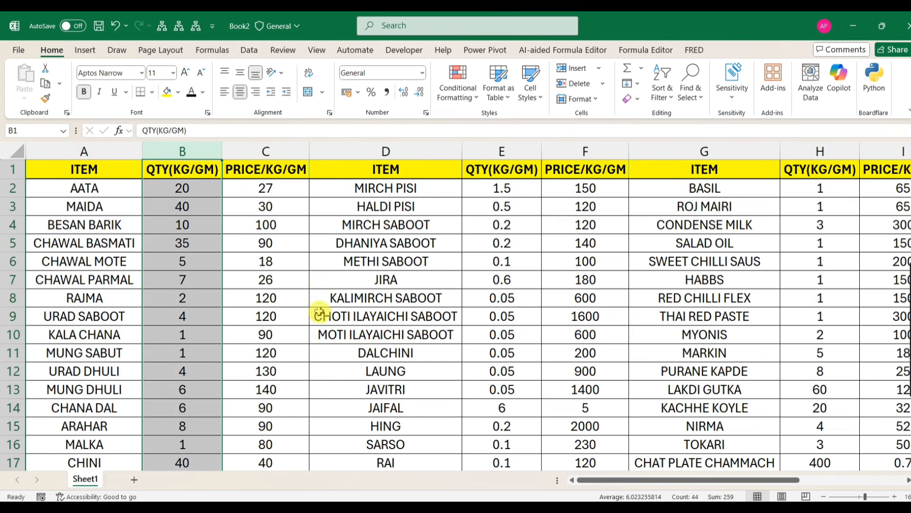
pyautogui.click(278, 150)
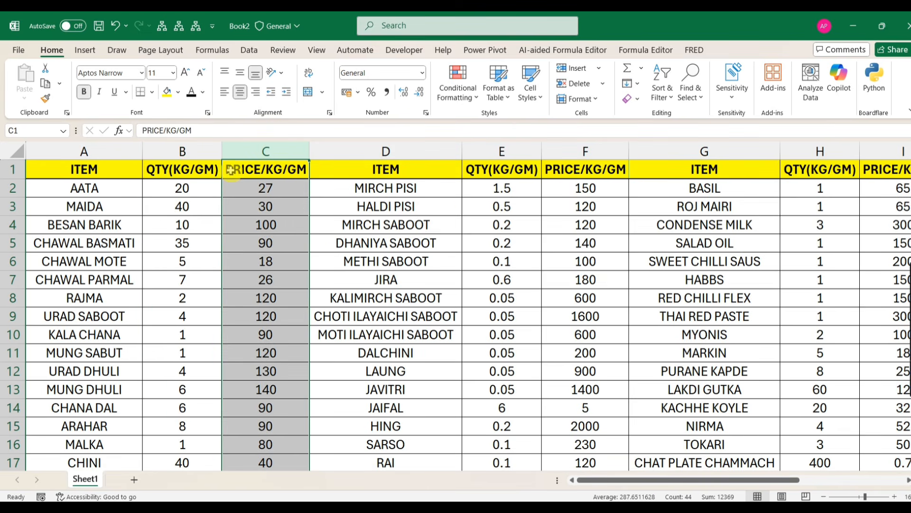
pyautogui.click(591, 151)
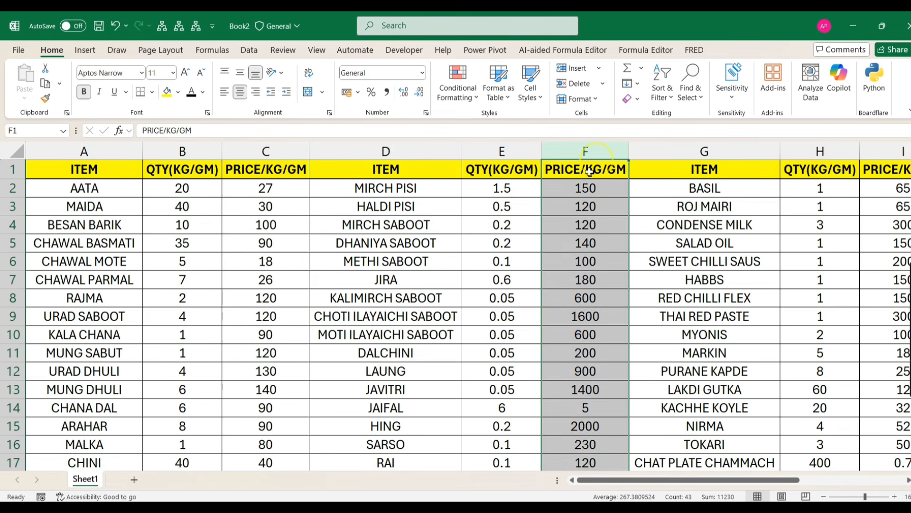
pyautogui.moveTo(717, 481); pyautogui.dragTo(792, 480)
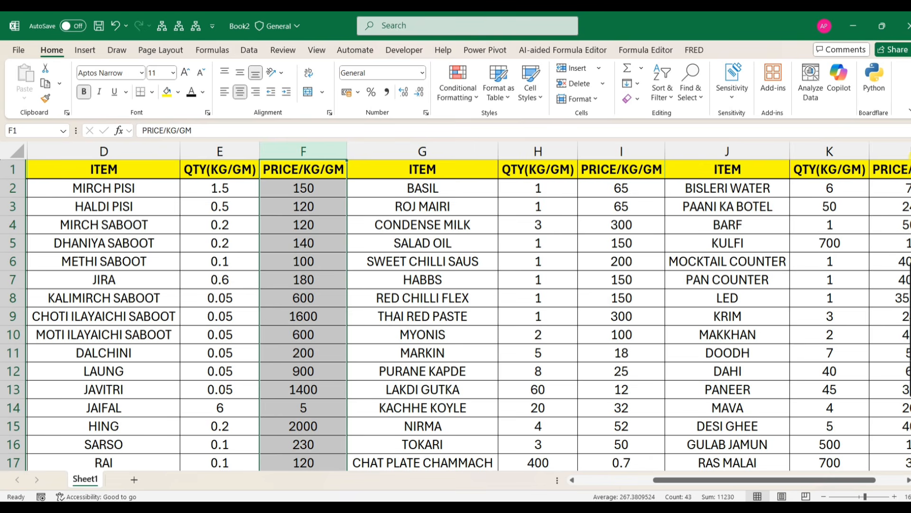
pyautogui.moveTo(687, 481); pyautogui.dragTo(605, 482)
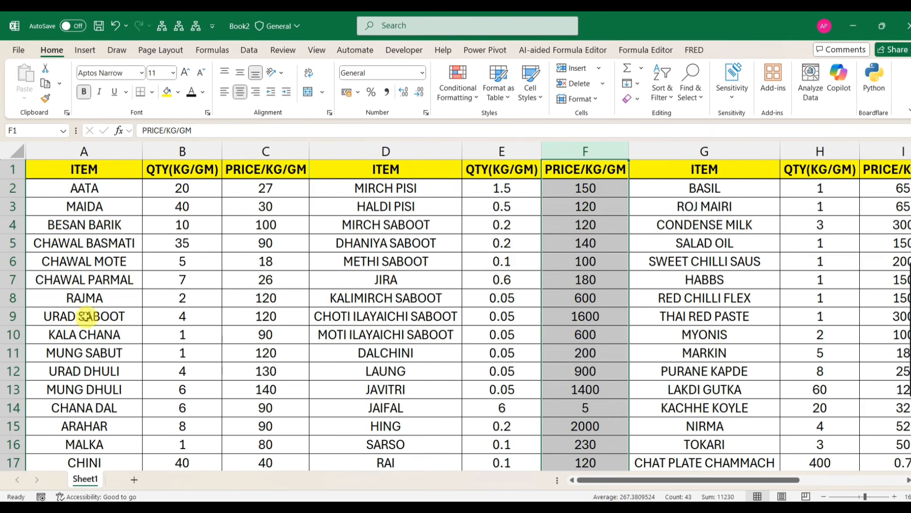
# Check where the data ends in each column group by inspecting the last rows, around rows 43 and 44
pyautogui.click(76, 260)
pyautogui.scroll(-1, 108, 348)
pyautogui.hotkey('ctrl', 'Down')
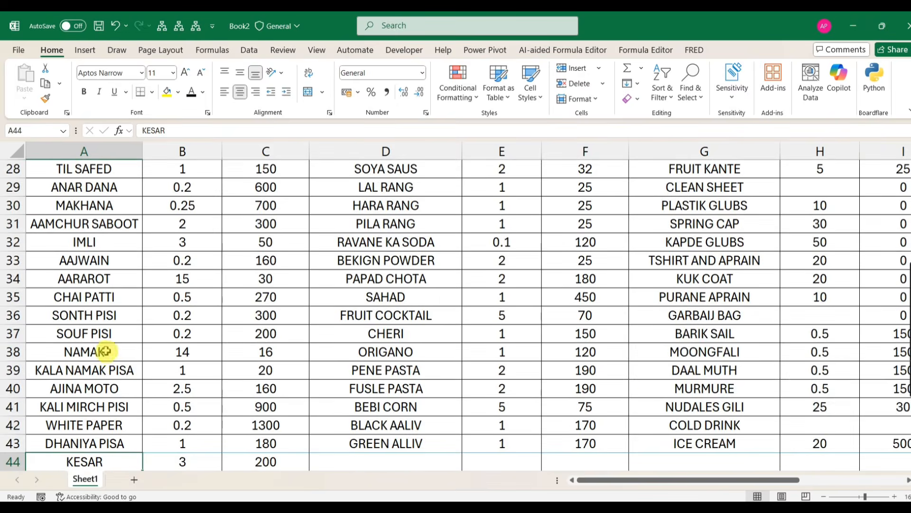
pyautogui.scroll(-3, 122, 350)
pyautogui.moveTo(106, 359); pyautogui.dragTo(476, 342)
pyautogui.moveTo(101, 355); pyautogui.dragTo(250, 491)
pyautogui.scroll(7, 349, 392)
pyautogui.moveTo(413, 368); pyautogui.dragTo(539, 417)
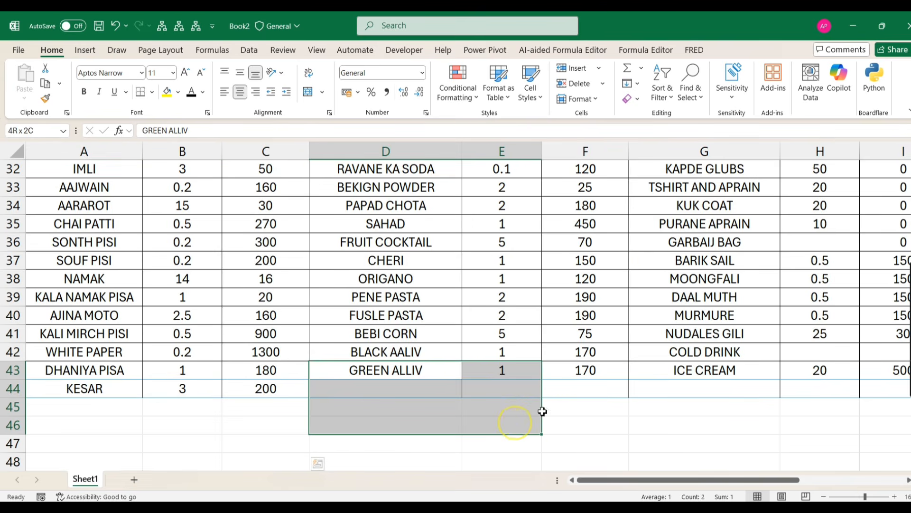
pyautogui.moveTo(718, 479); pyautogui.dragTo(824, 478)
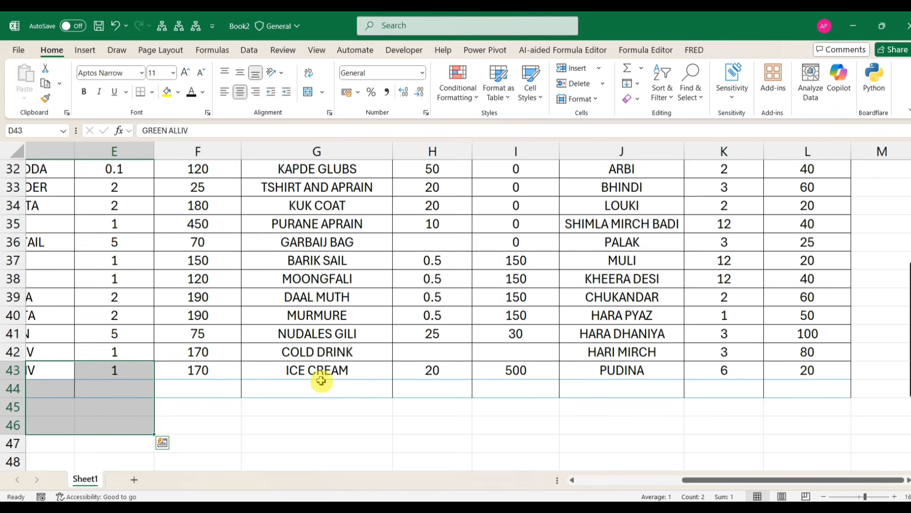
pyautogui.moveTo(266, 370); pyautogui.dragTo(496, 398)
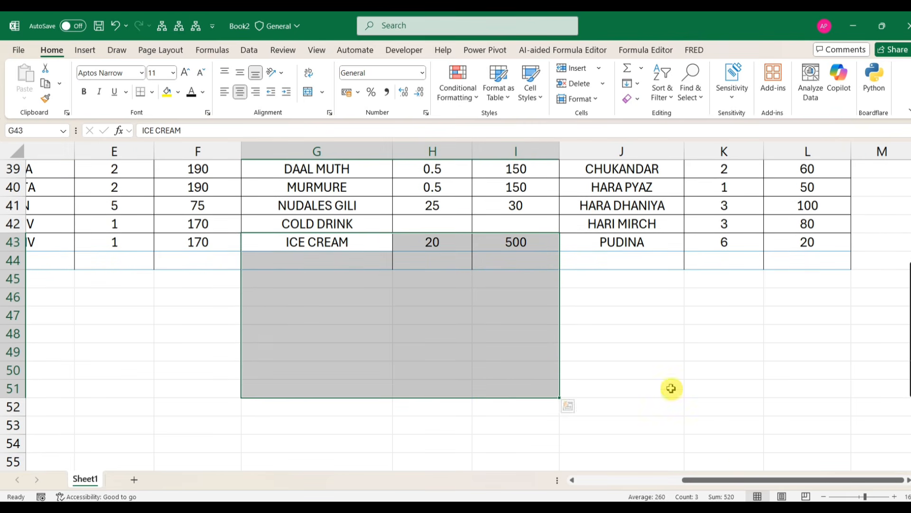
pyautogui.moveTo(713, 478); pyautogui.dragTo(556, 472)
pyautogui.click(76, 240)
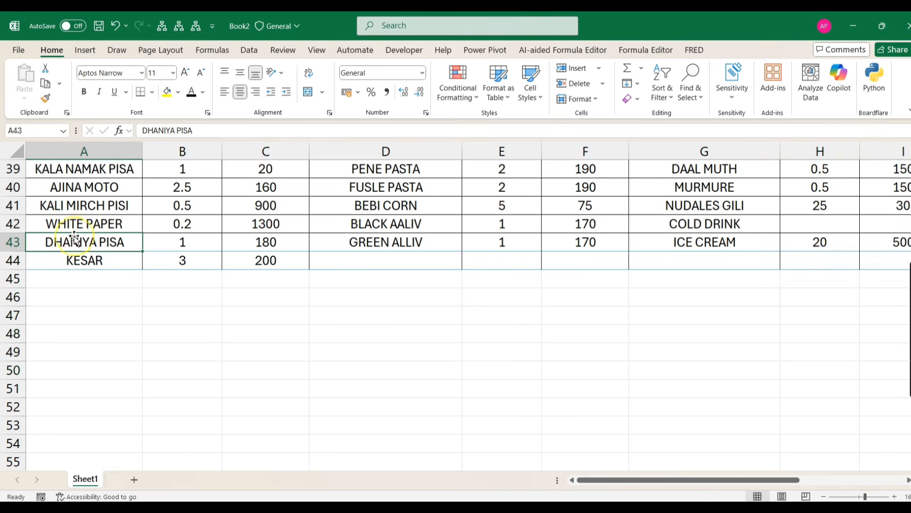
# Convert the item data starting at cell A1 into a table and load it into the Power Query Editor
pyautogui.hotkey('ctrl', 'Home')
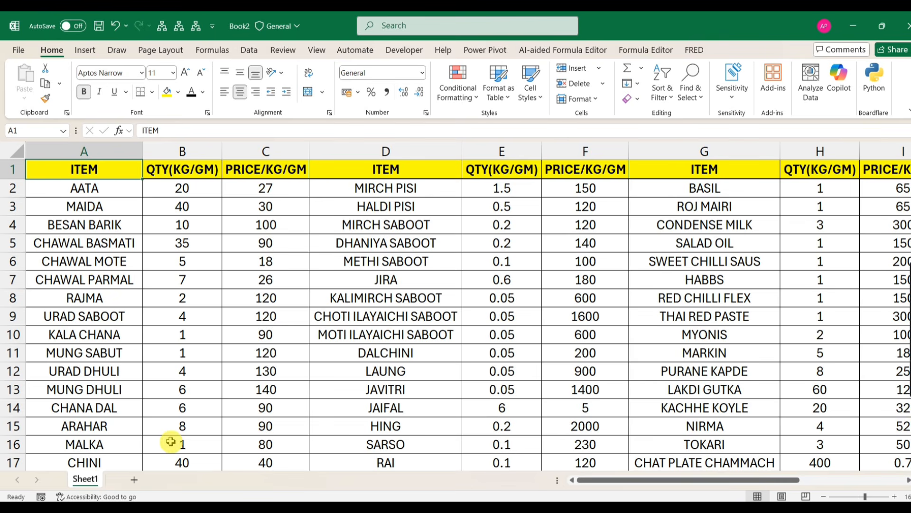
pyautogui.click(110, 202)
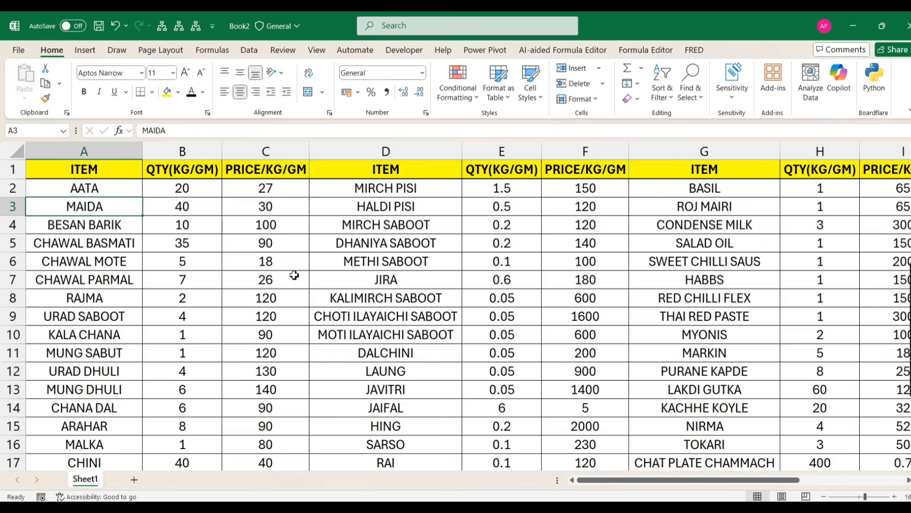
pyautogui.click(122, 176)
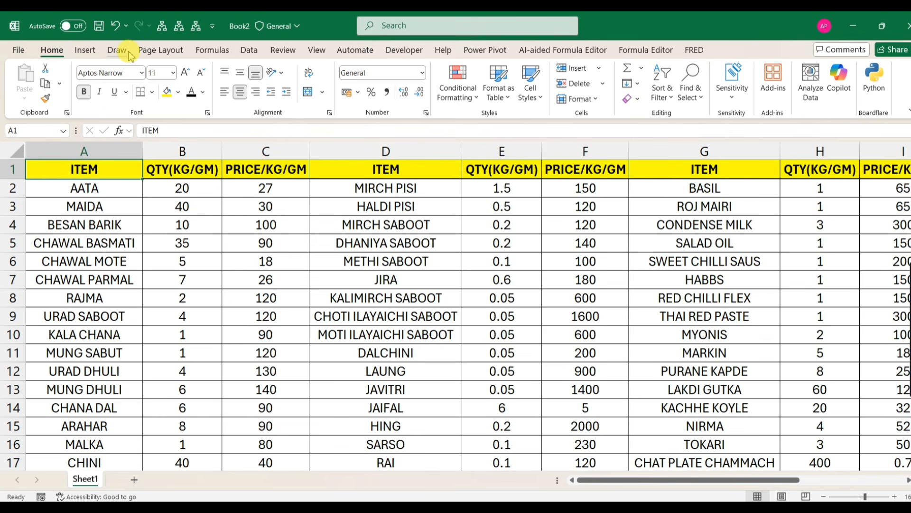
pyautogui.click(248, 50)
pyautogui.click(91, 100)
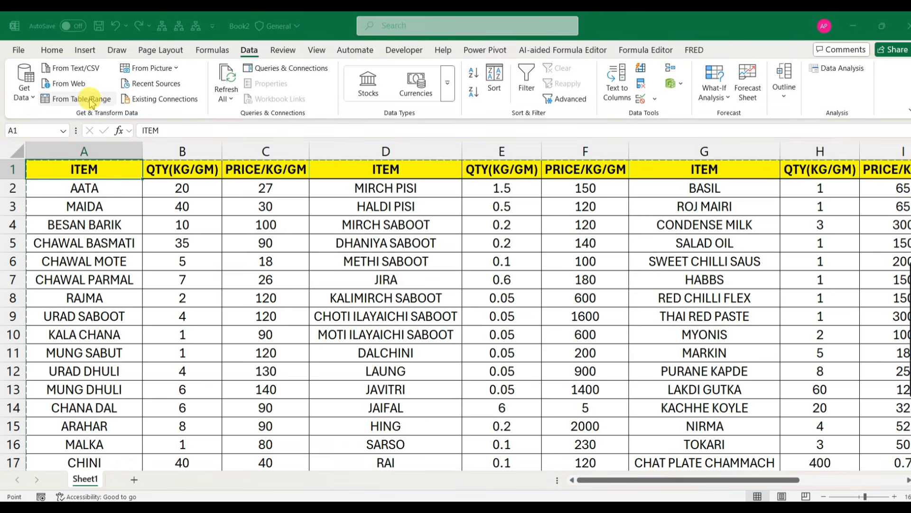
pyautogui.click(392, 364)
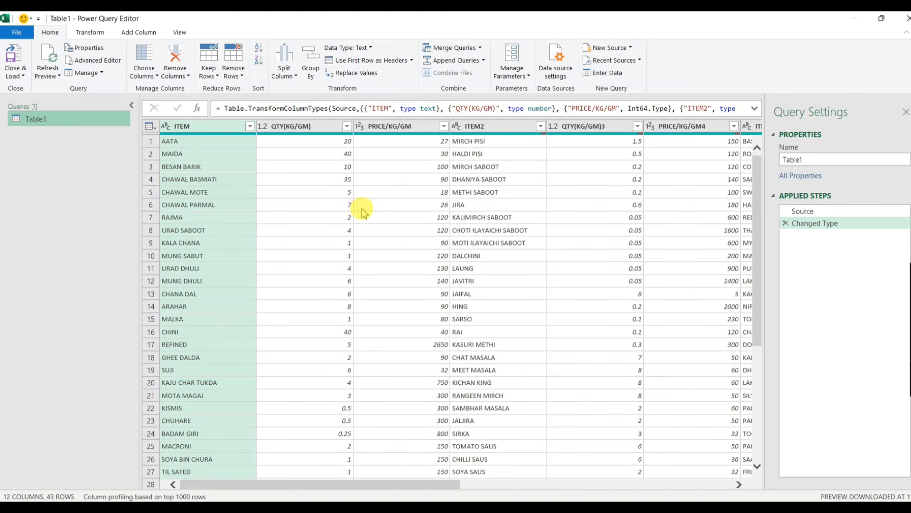
pyautogui.moveTo(379, 484); pyautogui.dragTo(313, 473)
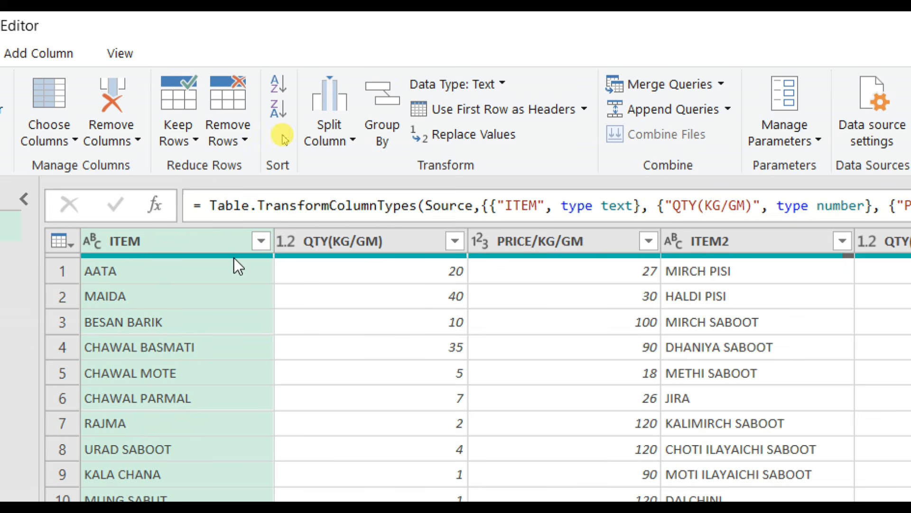
# Add a custom query step after Changed Type and begin its formula with the Table.ToColumns function
pyautogui.moveTo(775, 256)
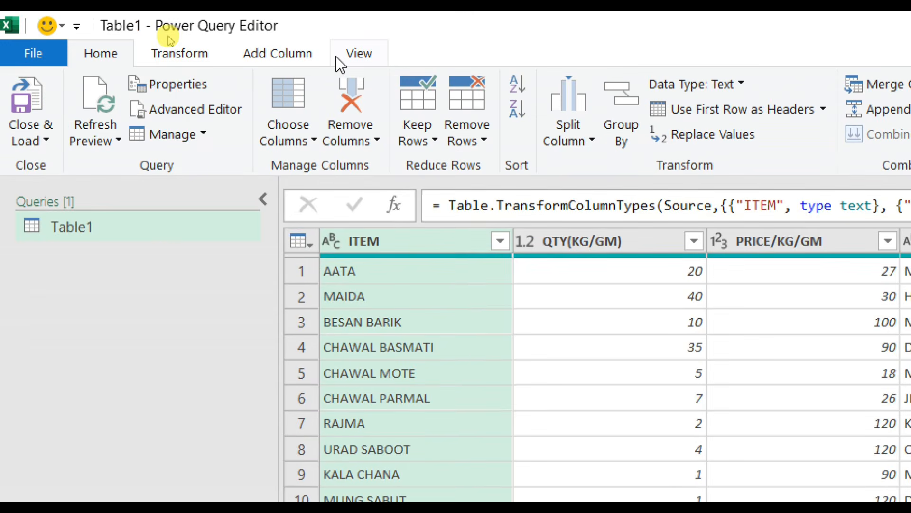
pyautogui.click(396, 209)
pyautogui.click(441, 205)
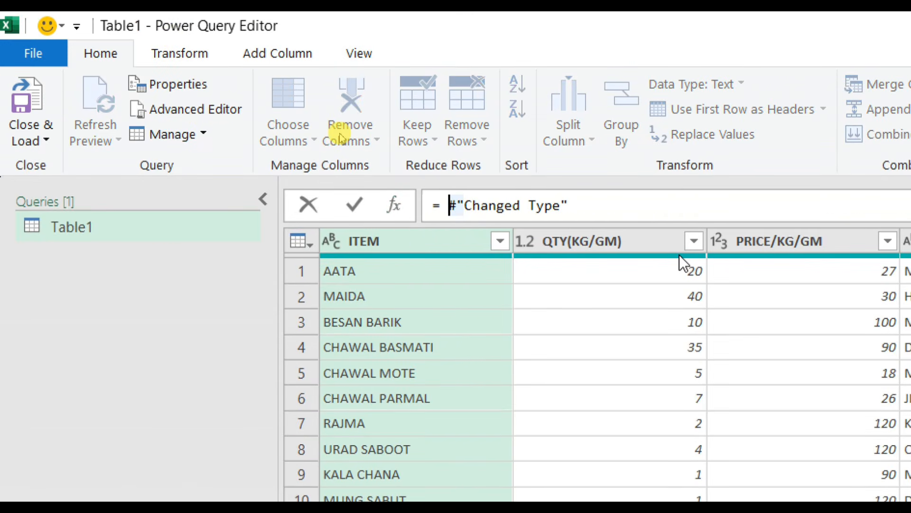
pyautogui.write('a')
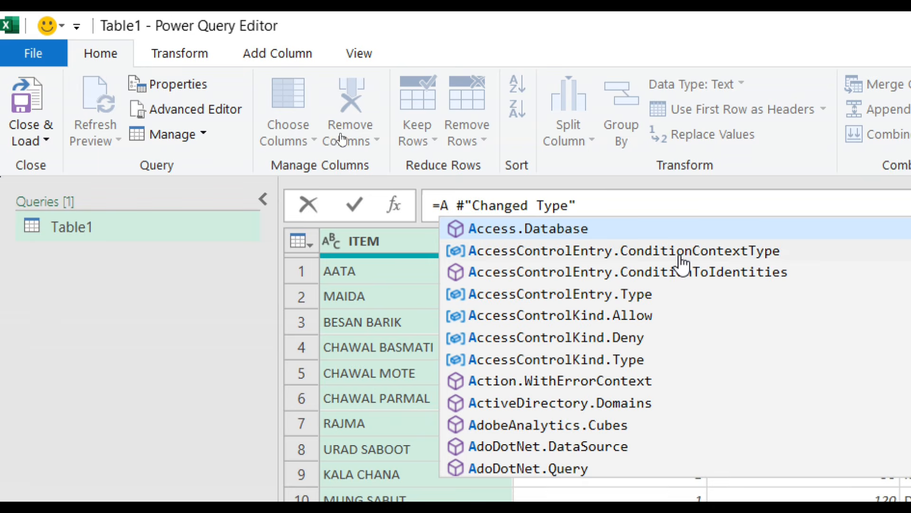
pyautogui.press('BackSpace')
pyautogui.write('tableto')
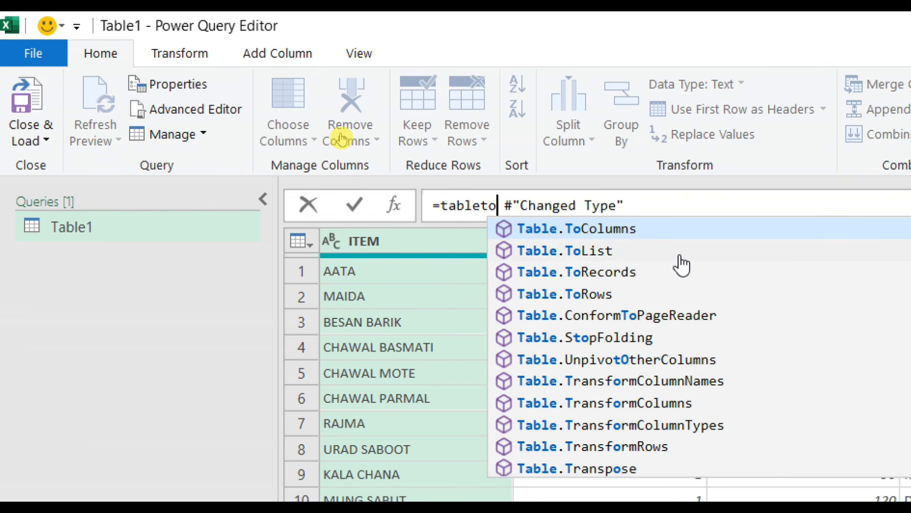
pyautogui.press('Tab')
pyautogui.press('Delete')
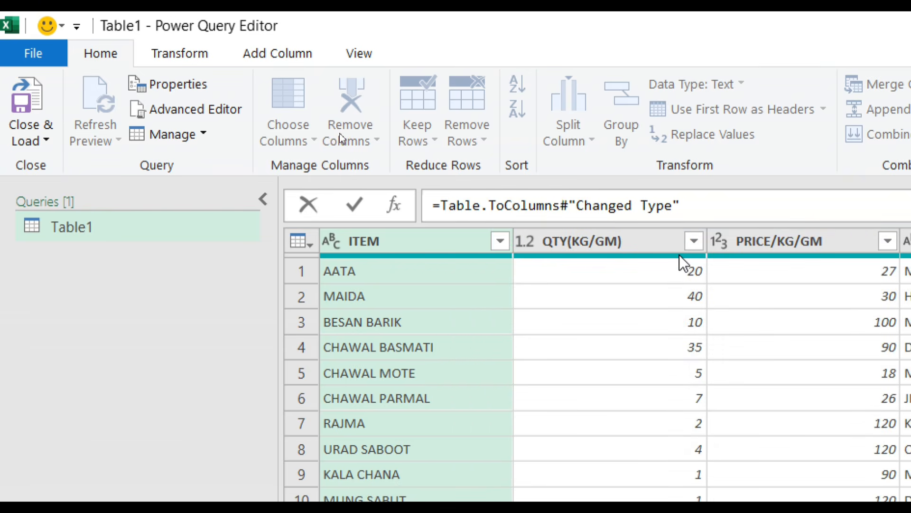
pyautogui.write('(')
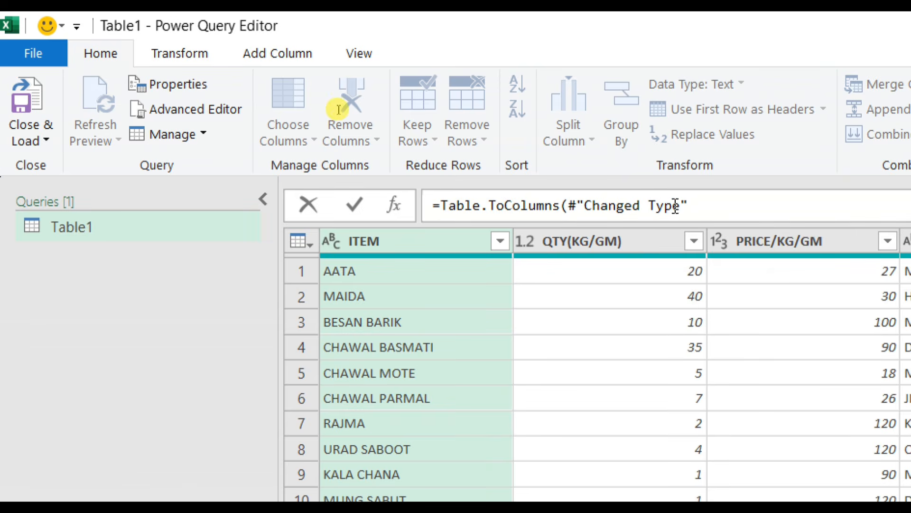
# Re-enter the function's argument so the custom step's formula reads = Table.ToColumns(#"Changed Type"), and apply it
pyautogui.press('BackSpace')
pyautogui.press('BackSpace')
pyautogui.press('BackSpace')
pyautogui.press('BackSpace')
pyautogui.press('BackSpace')
pyautogui.press('BackSpace')
pyautogui.press('BackSpace')
pyautogui.press('BackSpace')
pyautogui.press('BackSpace')
pyautogui.press('BackSpace')
pyautogui.press('BackSpace')
pyautogui.press('BackSpace')
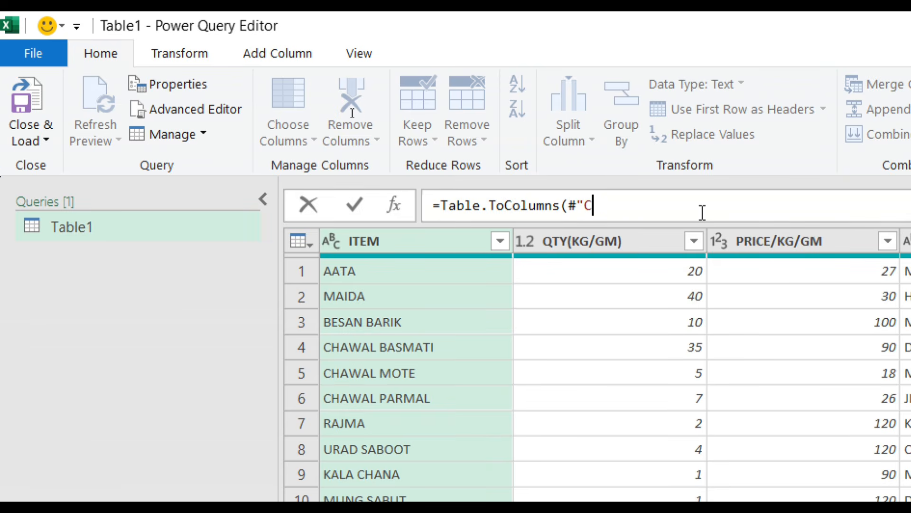
pyautogui.write('(')
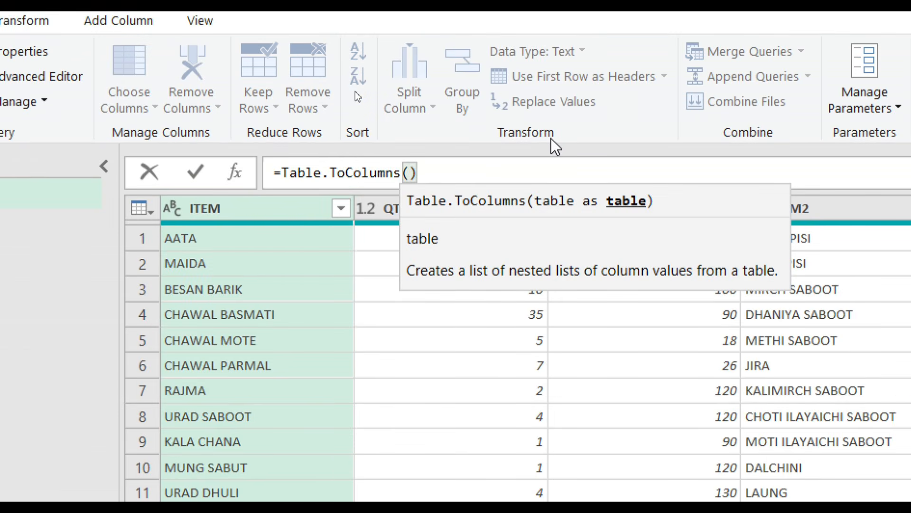
pyautogui.write('#')
pyautogui.write('"Changed')
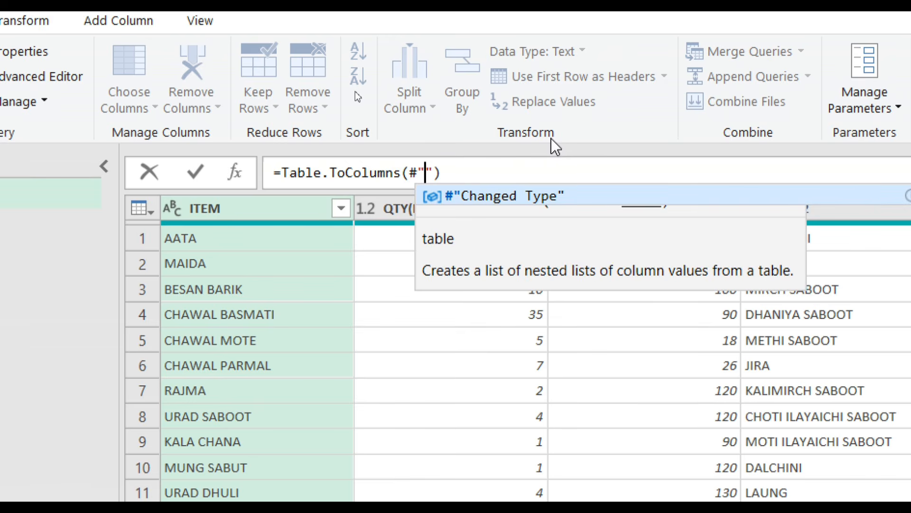
pyautogui.write(' Type')
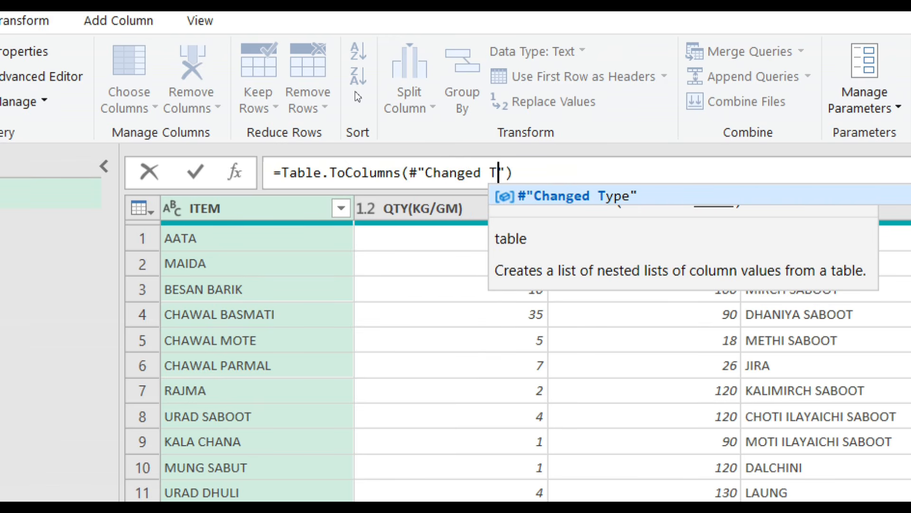
pyautogui.click(532, 174)
pyautogui.press('Return')
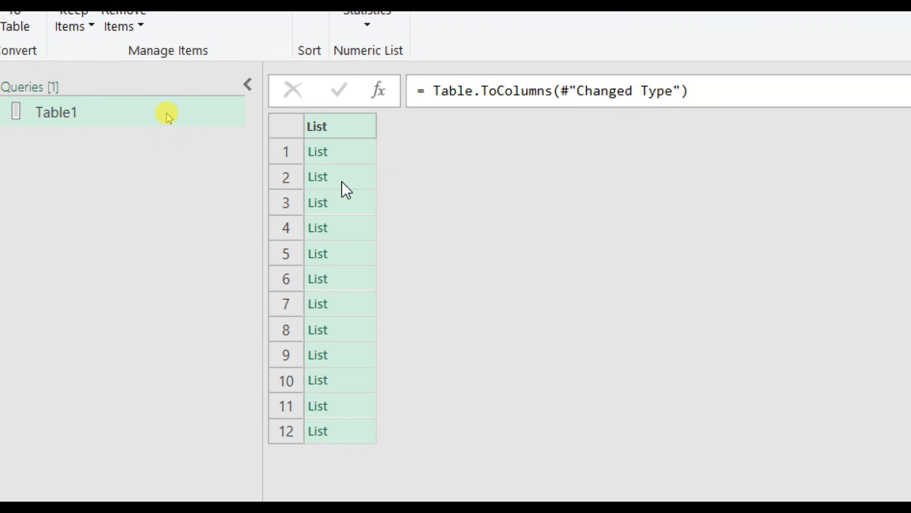
# Preview the column values held in the first and second lists of the result
pyautogui.click(344, 152)
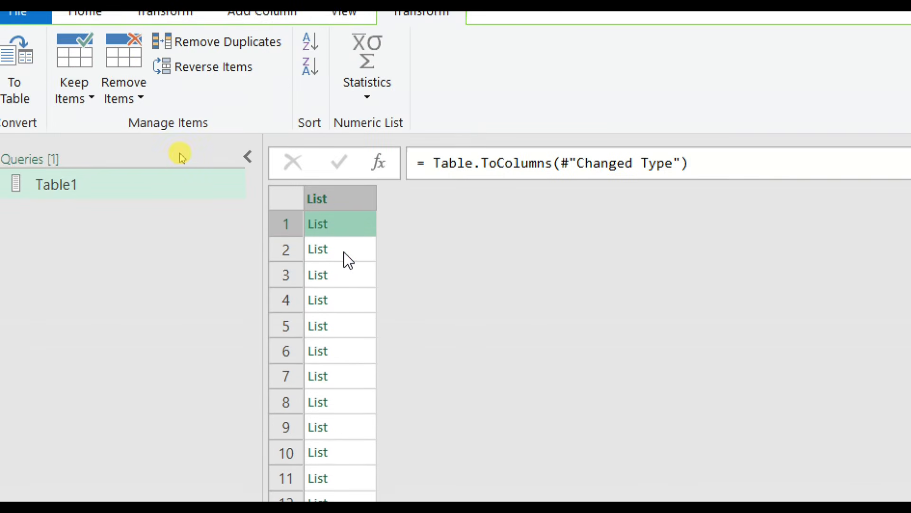
pyautogui.click(343, 251)
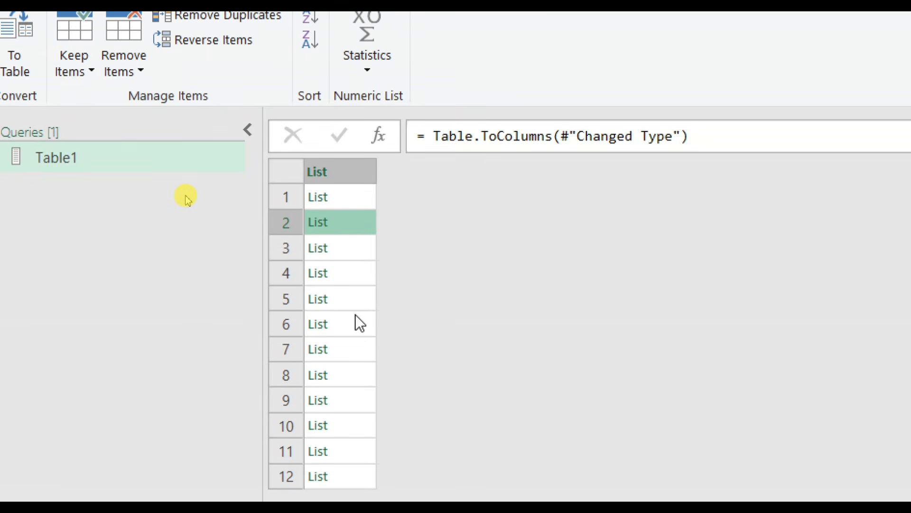
# Preview the column values held in the third through seventh lists of the result
pyautogui.click(343, 254)
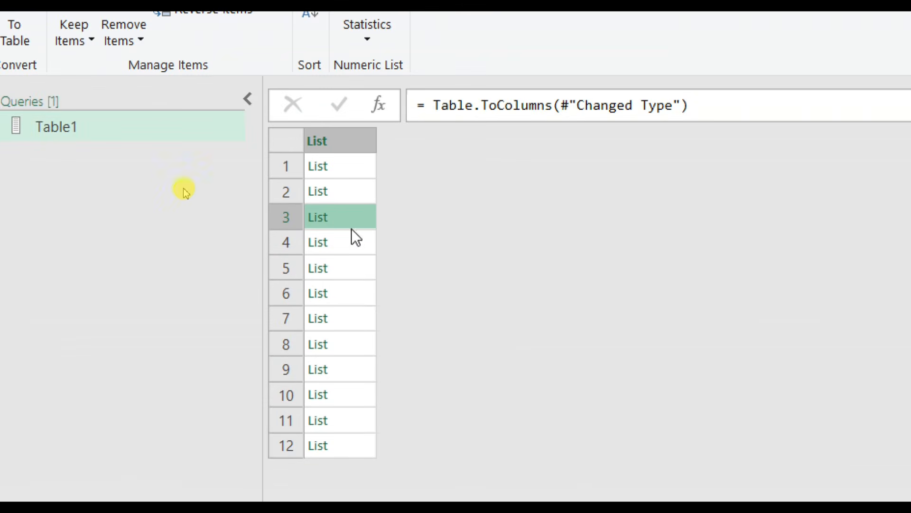
pyautogui.click(348, 247)
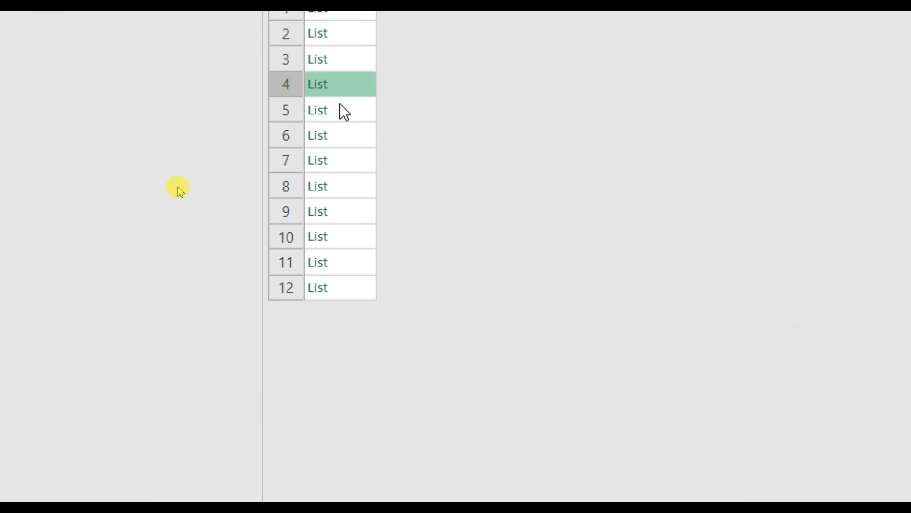
pyautogui.click(339, 103)
pyautogui.click(340, 139)
pyautogui.click(341, 167)
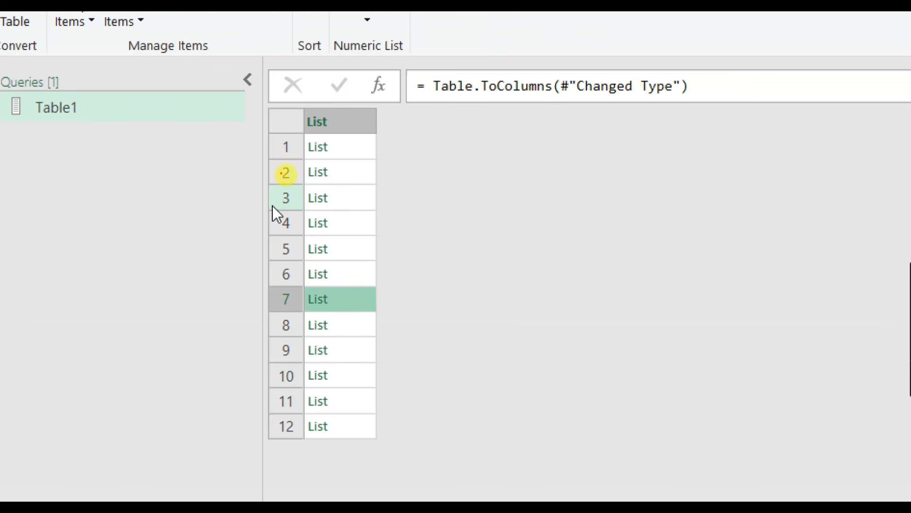
pyautogui.moveTo(281, 139)
pyautogui.mouseDown()
pyautogui.moveTo(271, 178)
pyautogui.moveTo(329, 206)
pyautogui.moveTo(363, 150)
pyautogui.moveTo(296, 140)
pyautogui.mouseUp()
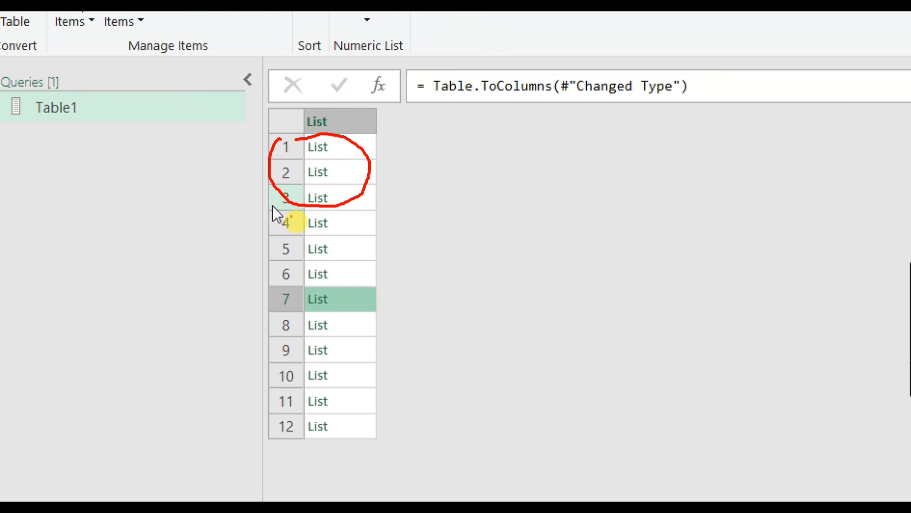
pyautogui.moveTo(288, 215)
pyautogui.mouseDown()
pyautogui.moveTo(278, 224)
pyautogui.moveTo(284, 277)
pyautogui.moveTo(355, 276)
pyautogui.moveTo(305, 212)
pyautogui.mouseUp()
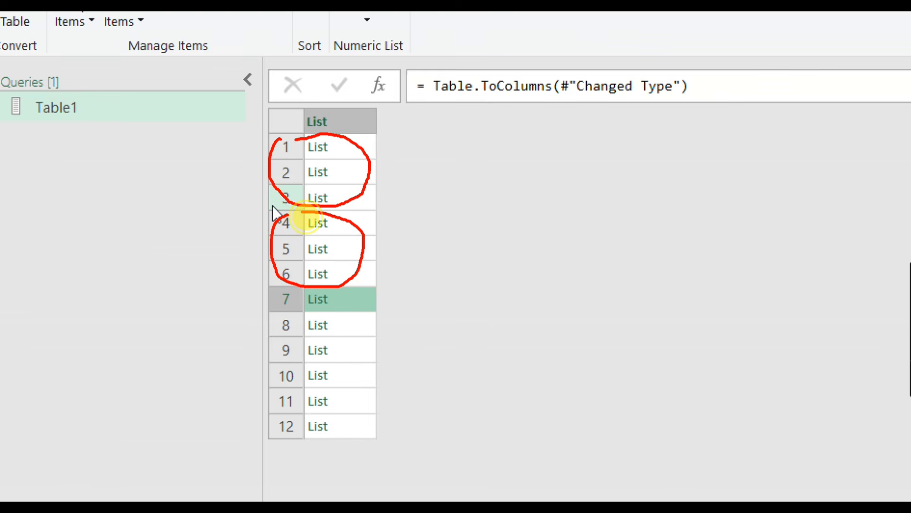
pyautogui.moveTo(285, 295)
pyautogui.mouseDown()
pyautogui.moveTo(314, 374)
pyautogui.moveTo(326, 285)
pyautogui.moveTo(284, 298)
pyautogui.mouseUp()
pyautogui.click(273, 376)
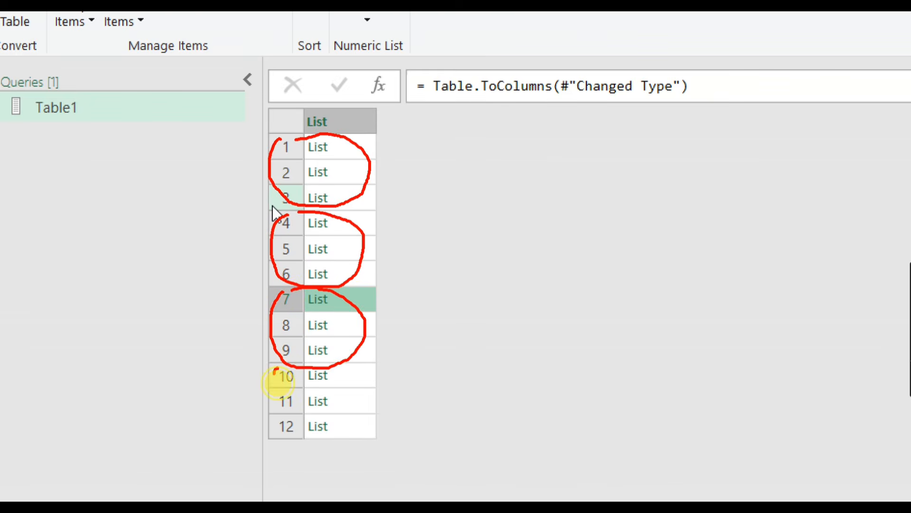
pyautogui.moveTo(275, 373)
pyautogui.mouseDown()
pyautogui.moveTo(356, 391)
pyautogui.moveTo(292, 365)
pyautogui.mouseUp()
pyautogui.click(363, 160)
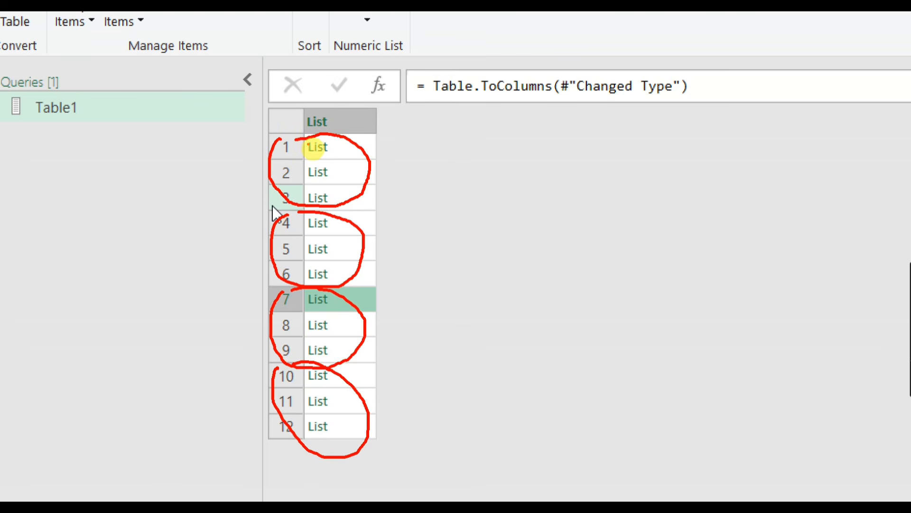
pyautogui.moveTo(315, 147); pyautogui.dragTo(455, 150)
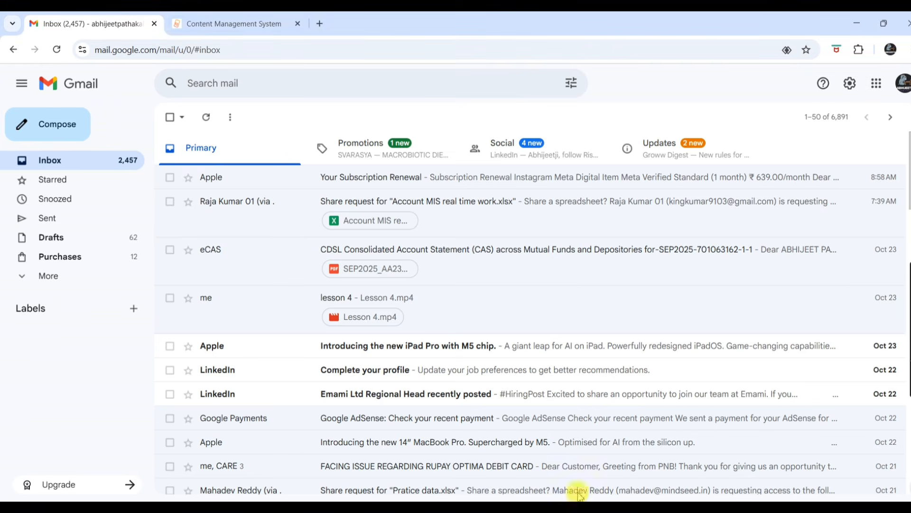
pyautogui.click(320, 24)
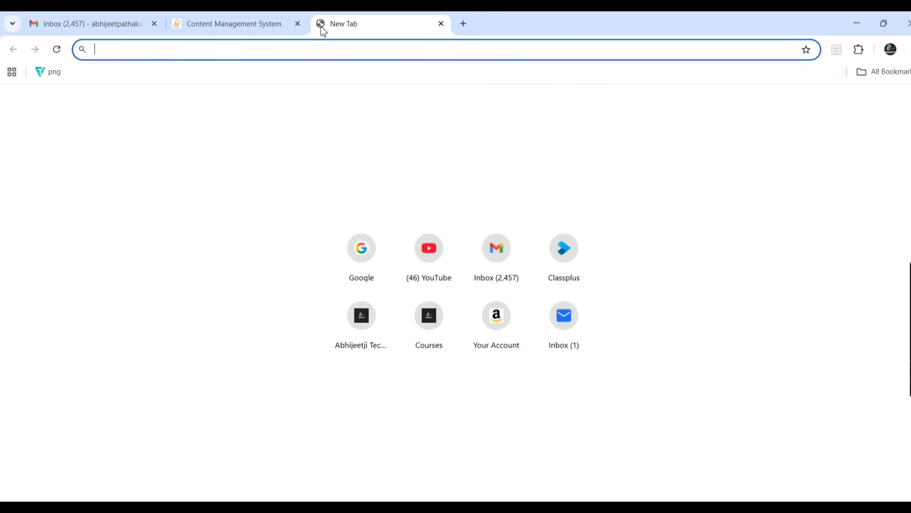
pyautogui.write('www.ab')
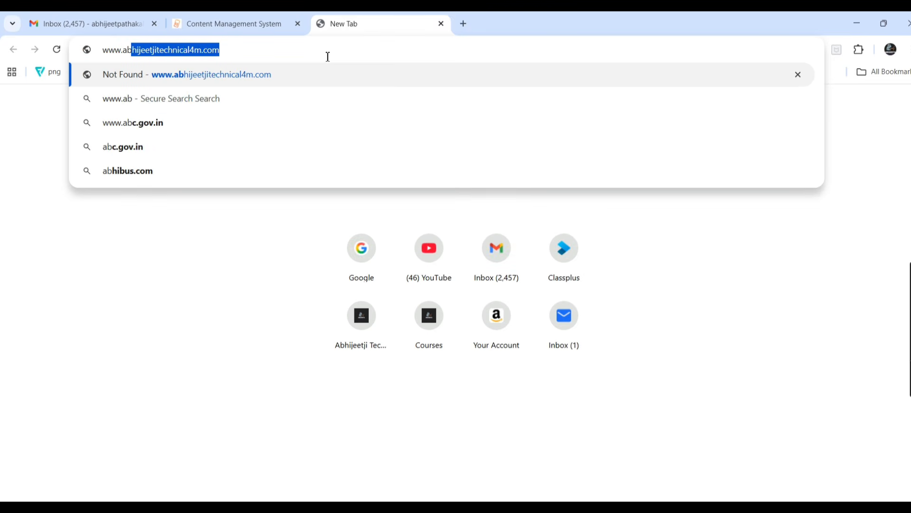
pyautogui.press('Return')
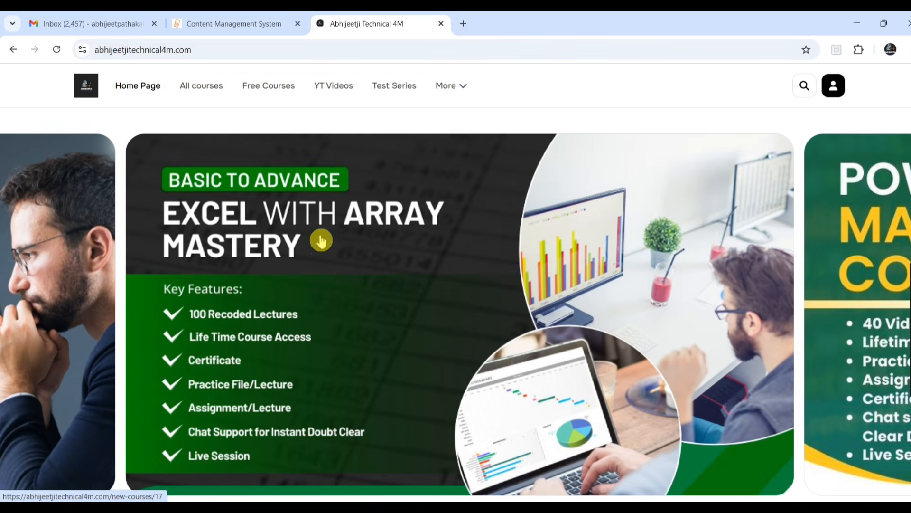
pyautogui.scroll(-9, 368, 340)
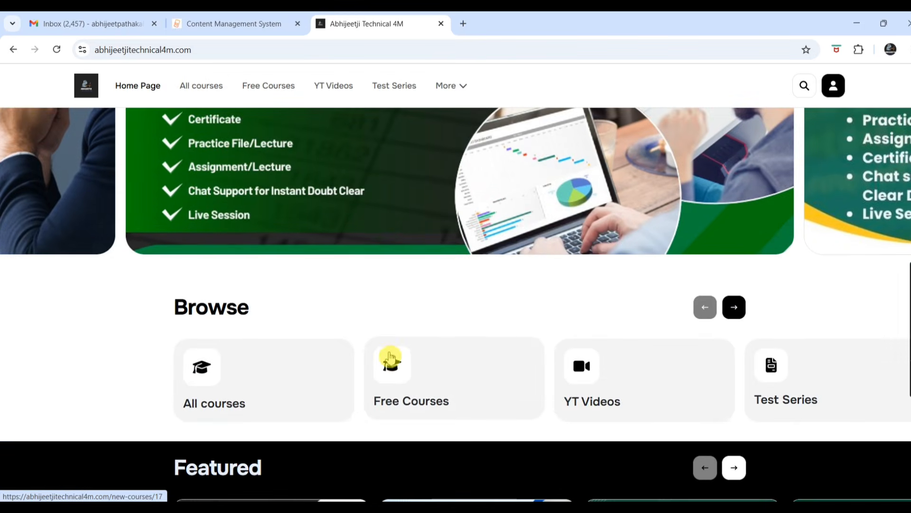
pyautogui.scroll(-2, 390, 382)
pyautogui.scroll(1, 353, 397)
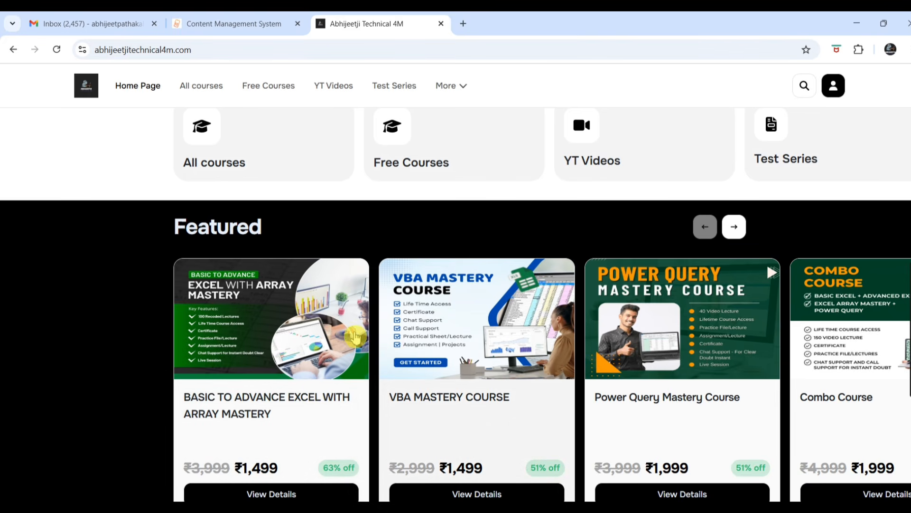
pyautogui.click(334, 322)
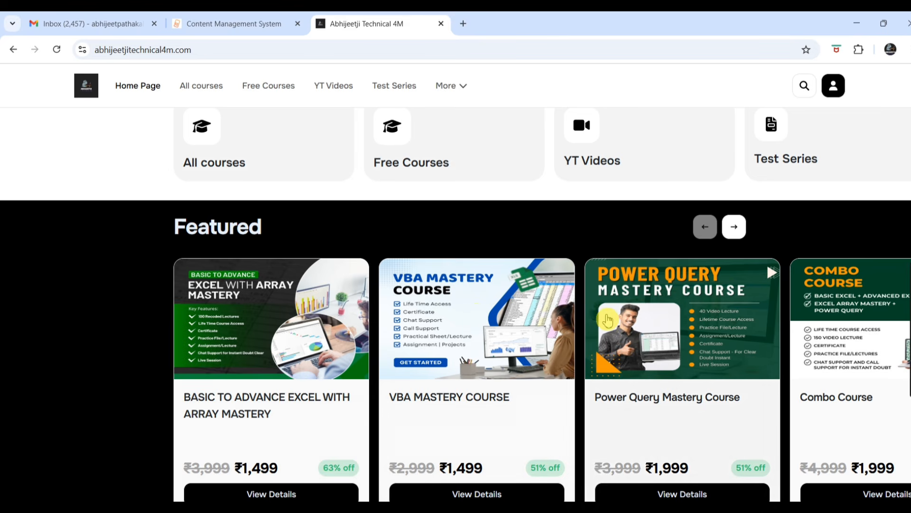
# Browse the Featured courses carousel forward to its last course and back toward the first ones
pyautogui.click(734, 228)
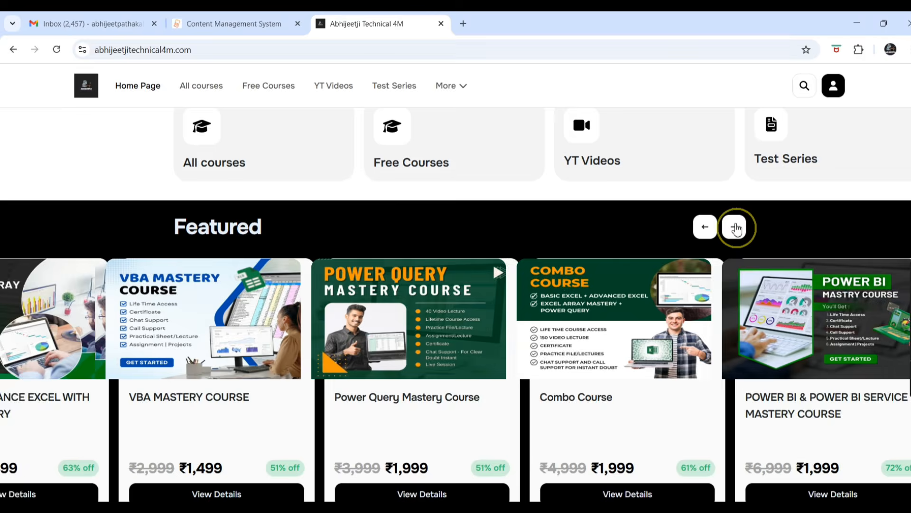
pyautogui.click(736, 229)
pyautogui.click(735, 228)
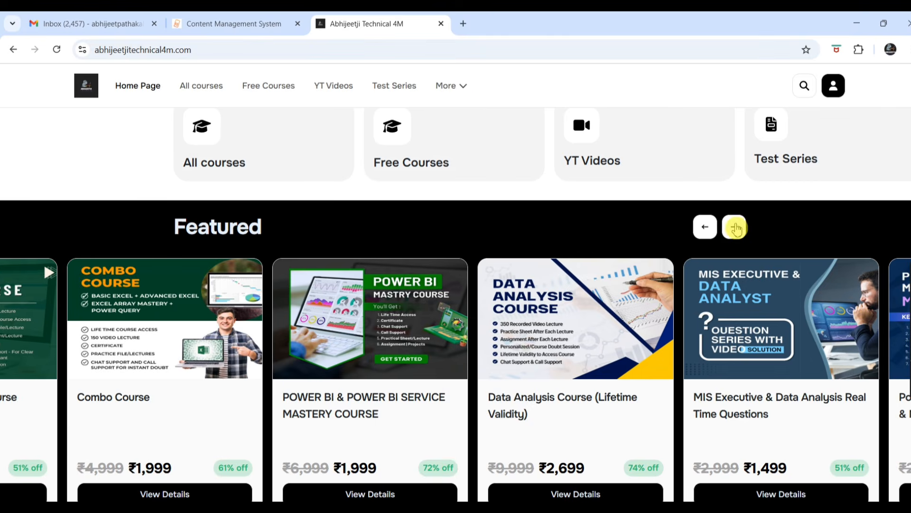
pyautogui.click(735, 228)
pyautogui.click(735, 228)
pyautogui.click(735, 227)
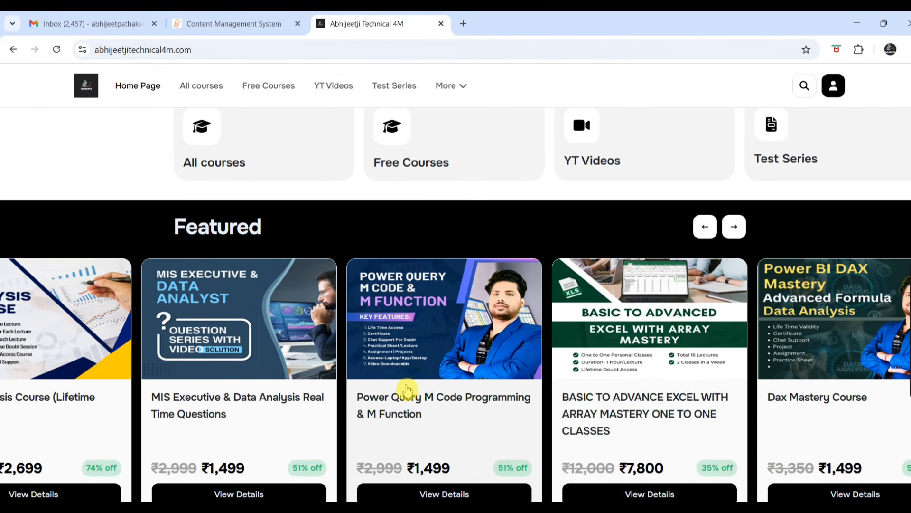
pyautogui.click(735, 227)
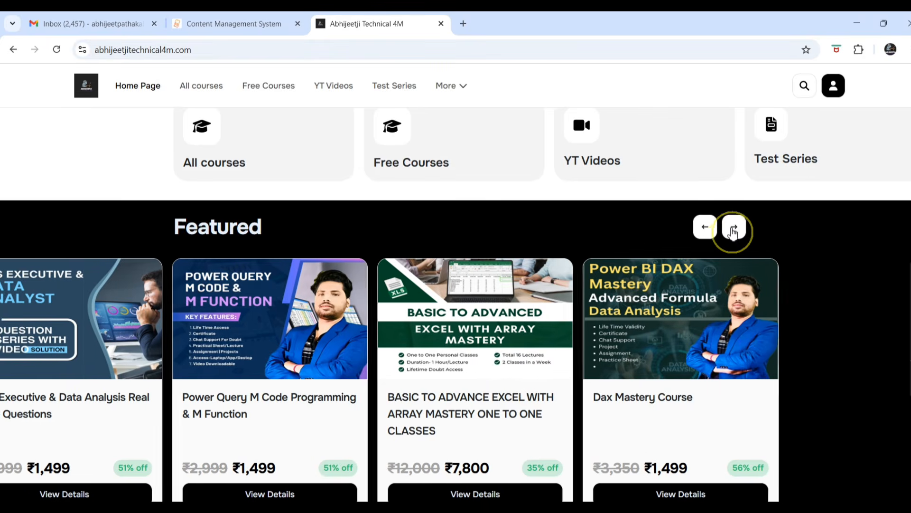
pyautogui.click(706, 230)
pyautogui.click(707, 229)
pyautogui.click(707, 230)
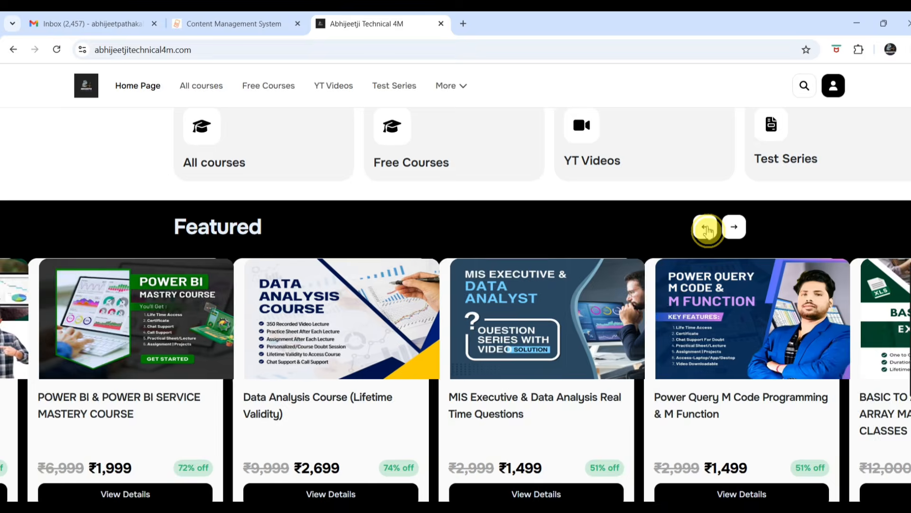
pyautogui.click(707, 229)
pyautogui.click(707, 230)
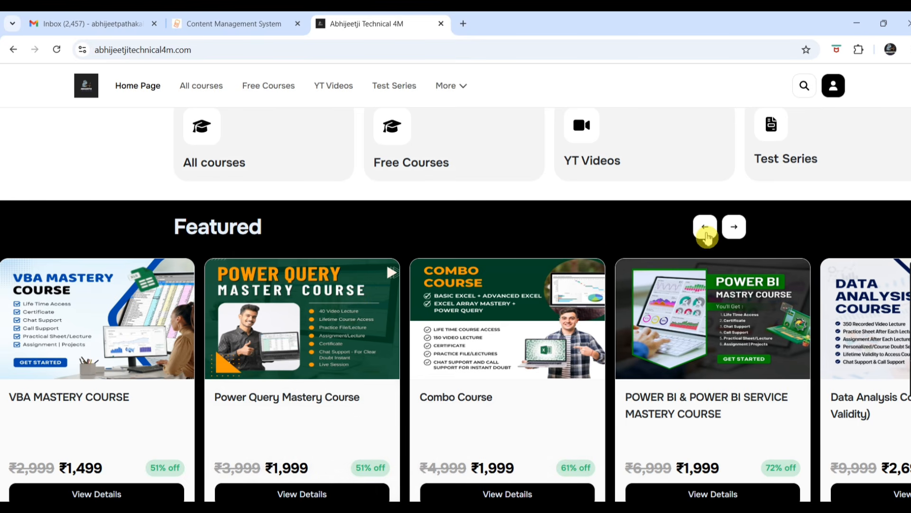
pyautogui.click(706, 233)
pyautogui.click(706, 236)
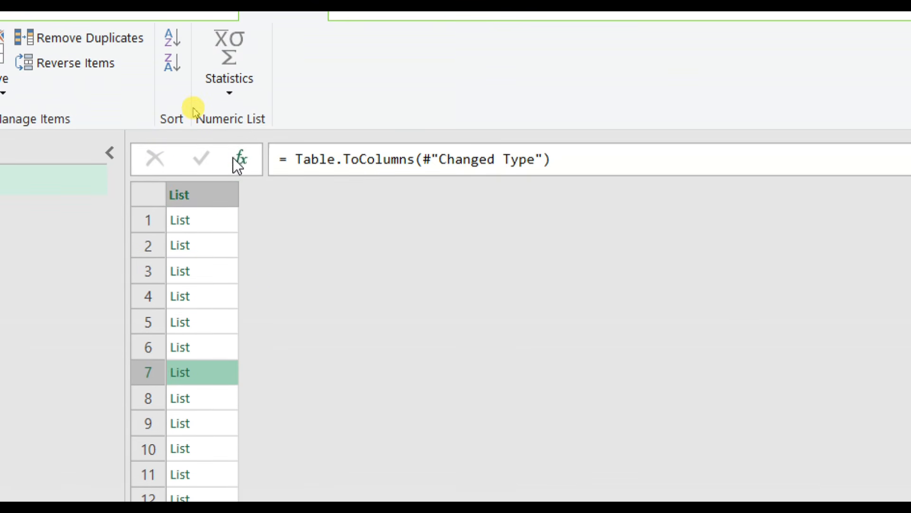
# Add another custom query step after Custom1 and begin its formula with the Table.FromList function around Custom1
pyautogui.rightClick(195, 201)
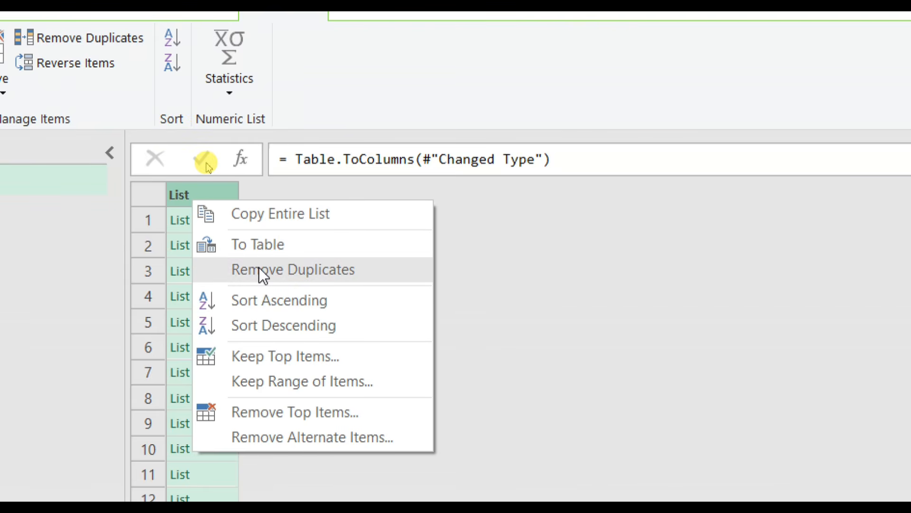
pyautogui.click(264, 241)
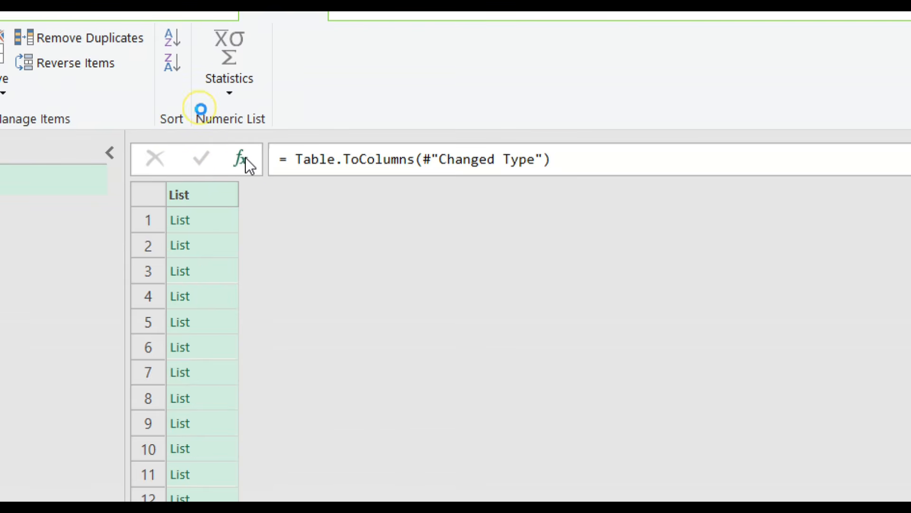
pyautogui.click(288, 159)
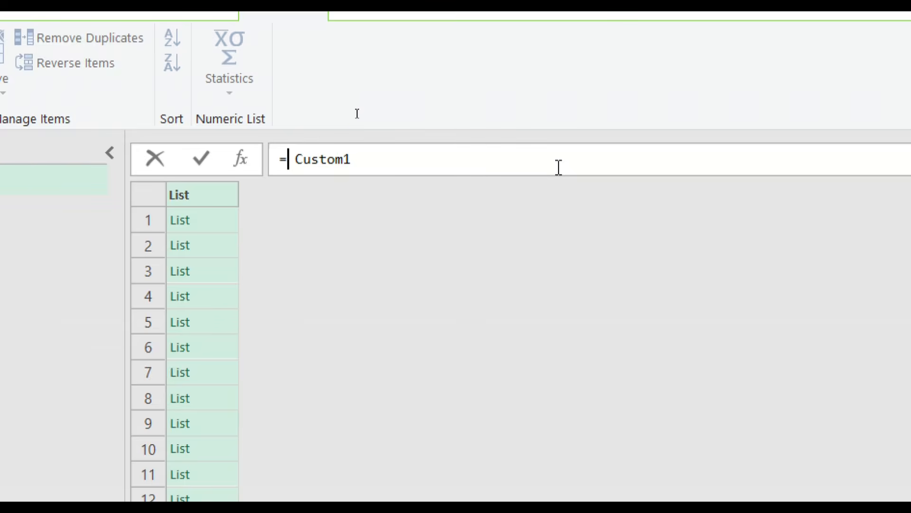
pyautogui.write('table.f')
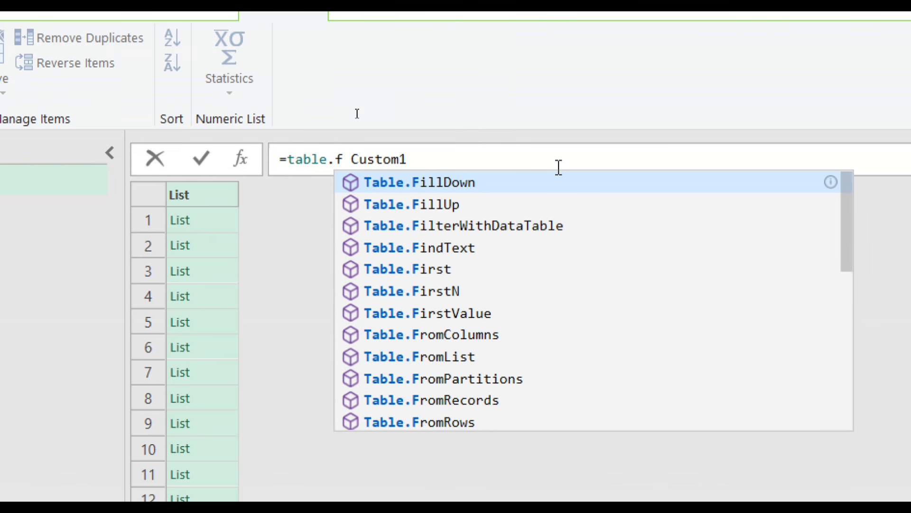
pyautogui.write('ro')
pyautogui.press('Down')
pyautogui.press('Tab')
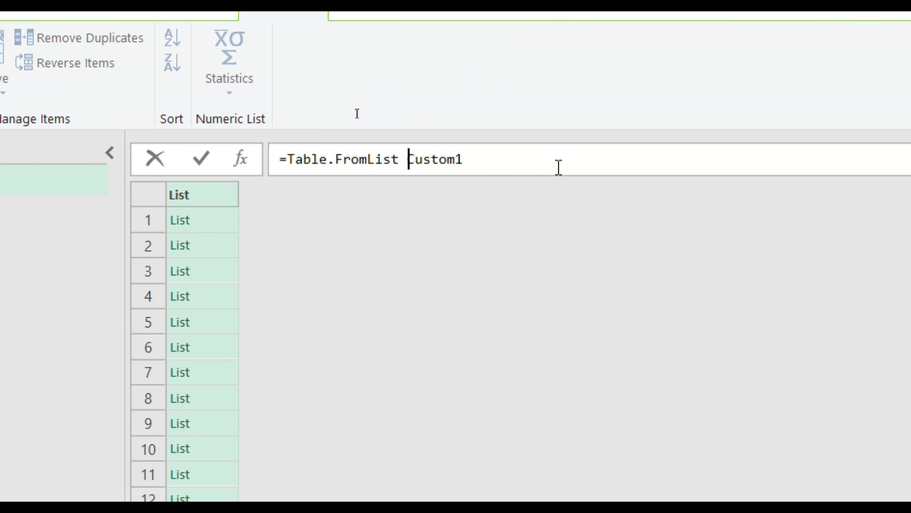
pyautogui.press('Delete')
pyautogui.write('(')
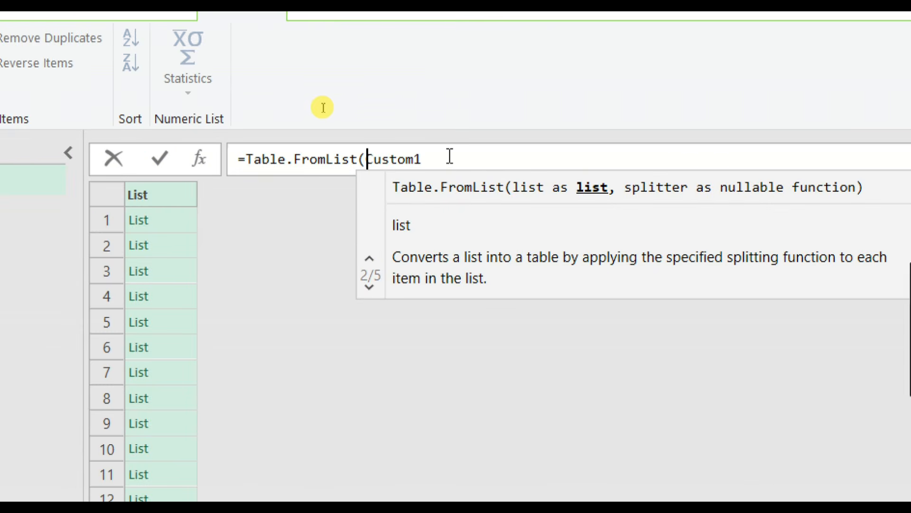
# Complete the custom step's formula as = Table.FromList(Custom1,Splitter.SplitByNothing()) and apply it
pyautogui.click(296, 156)
pyautogui.write(',')
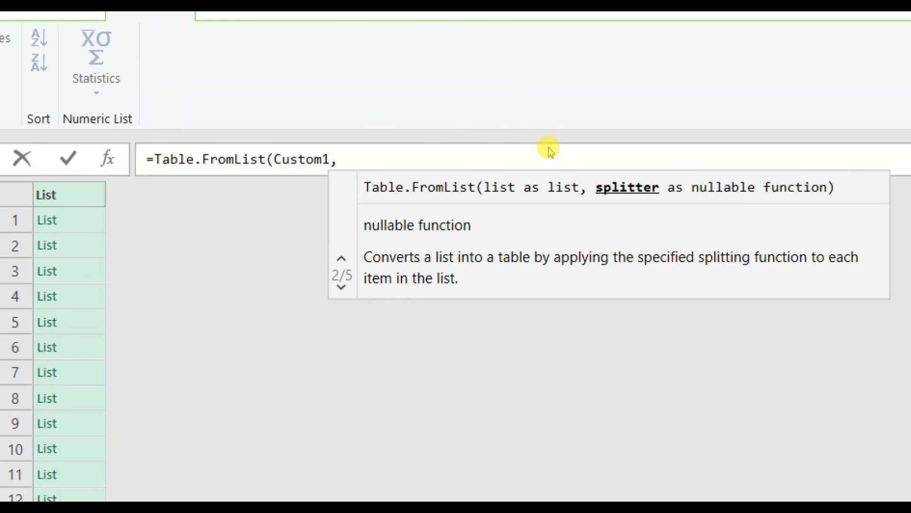
pyautogui.write('sp')
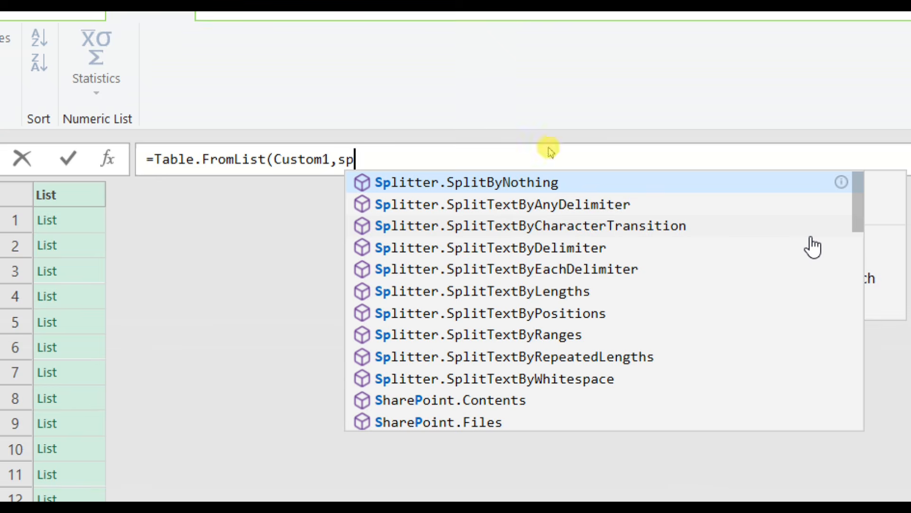
pyautogui.press('Tab')
pyautogui.write('())')
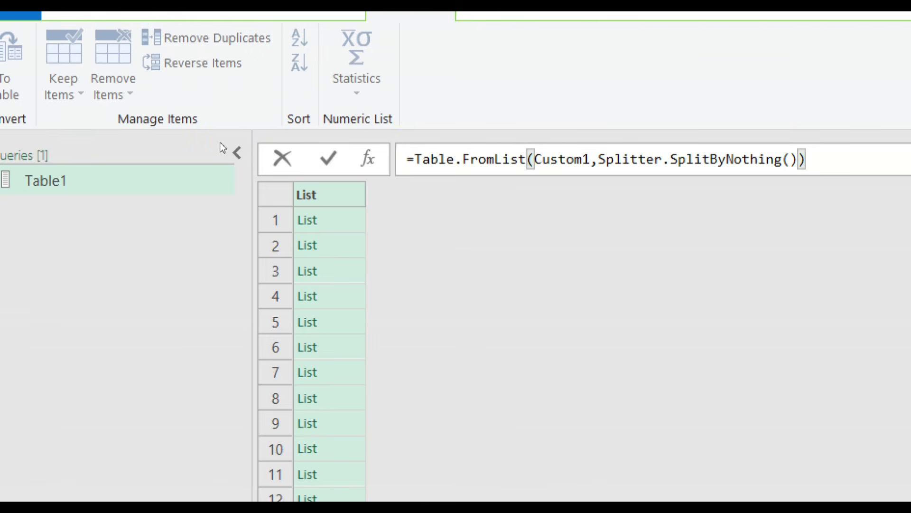
pyautogui.click(325, 195)
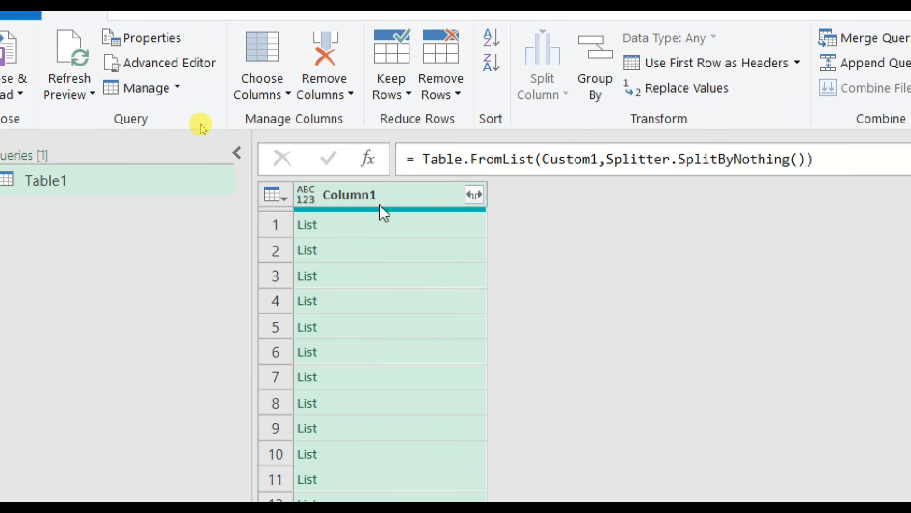
# Check the expand options of Column1 and preview the list values in its first three rows
pyautogui.click(480, 195)
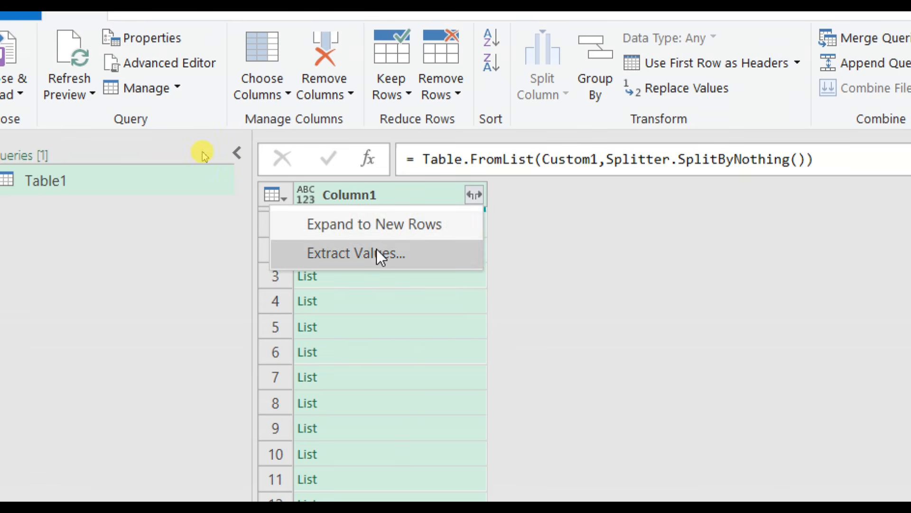
pyautogui.press('Escape')
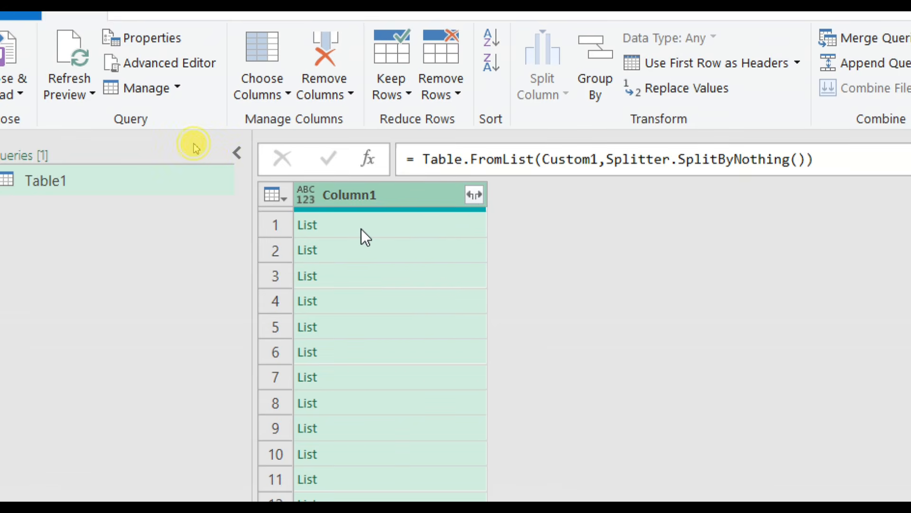
pyautogui.click(361, 229)
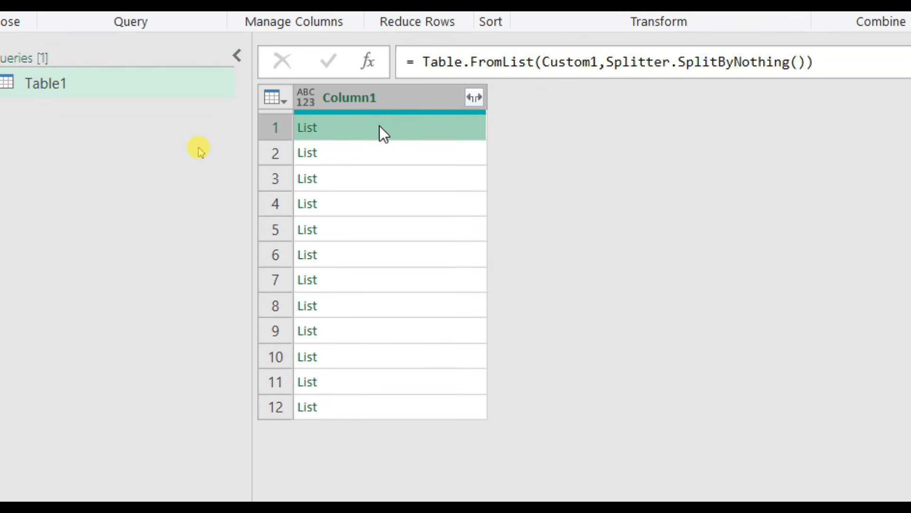
pyautogui.press('Down')
pyautogui.press('Down')
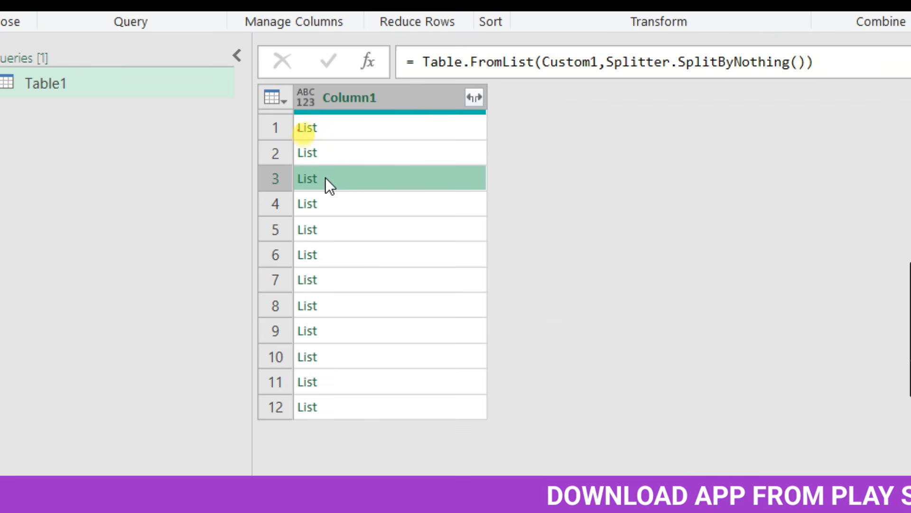
pyautogui.moveTo(293, 126)
pyautogui.mouseDown()
pyautogui.moveTo(357, 174)
pyautogui.moveTo(296, 116)
pyautogui.mouseUp()
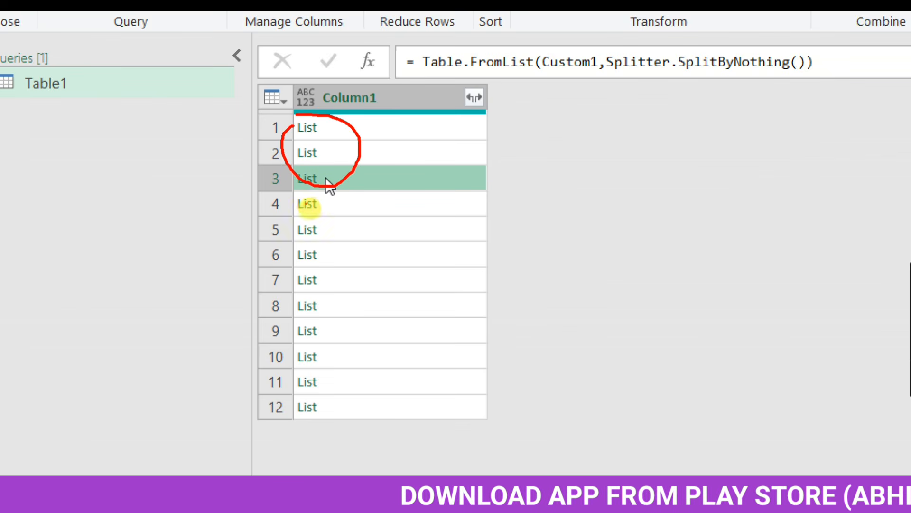
pyautogui.moveTo(294, 199); pyautogui.dragTo(319, 203)
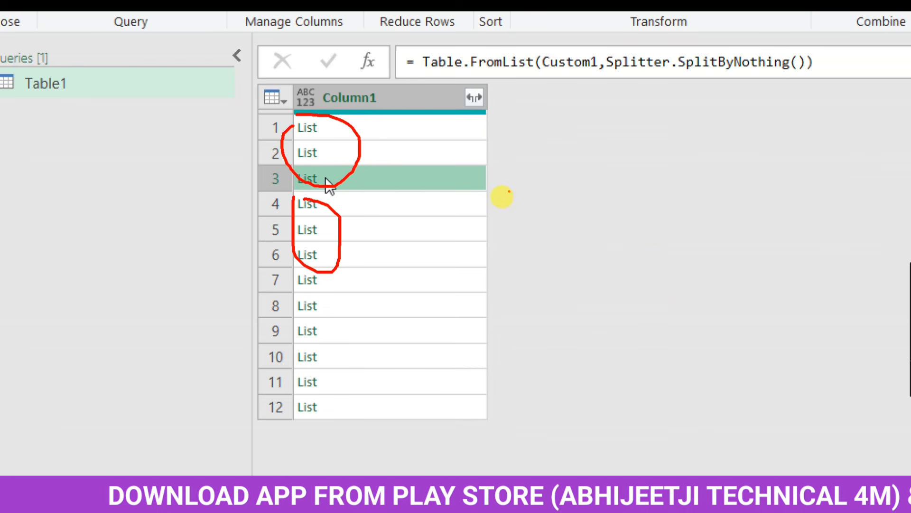
pyautogui.press('Escape')
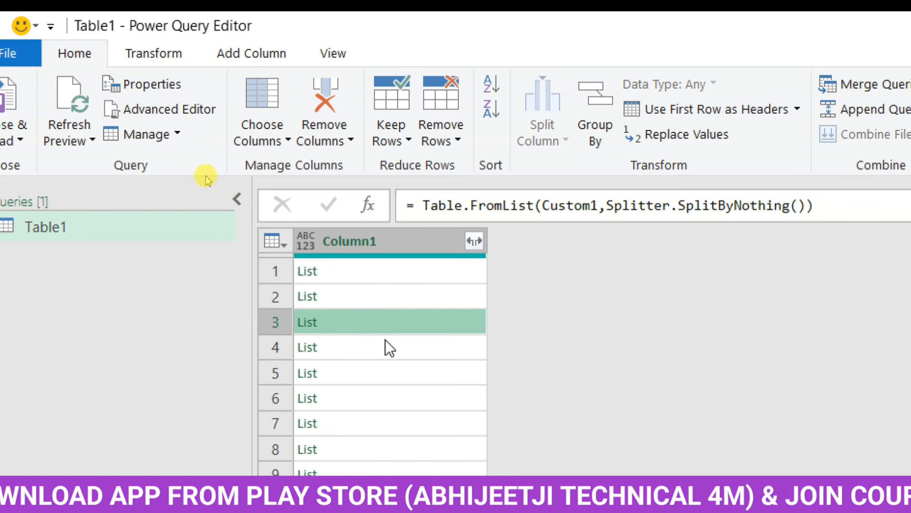
# Add a custom query step after Custom2 with the formula = Table.Split(Custom2,3) and apply it
pyautogui.click(373, 207)
pyautogui.click(414, 205)
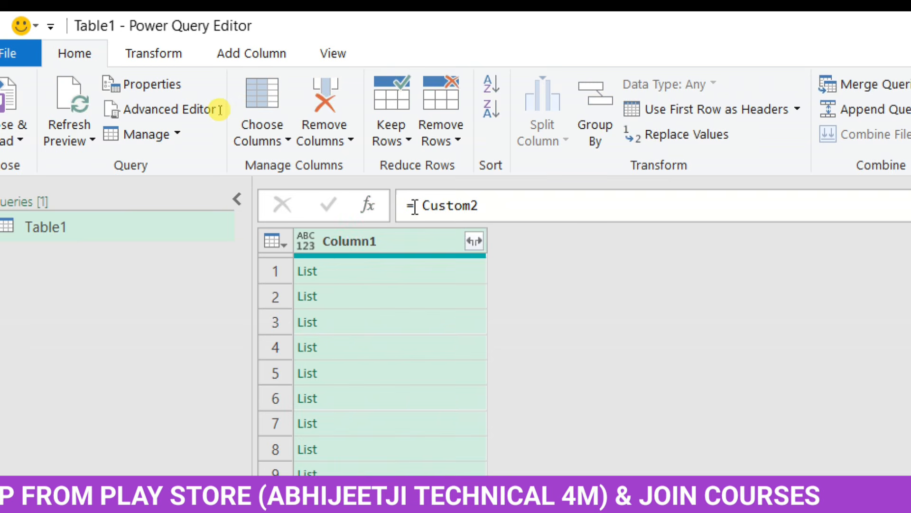
pyautogui.write('table.sp')
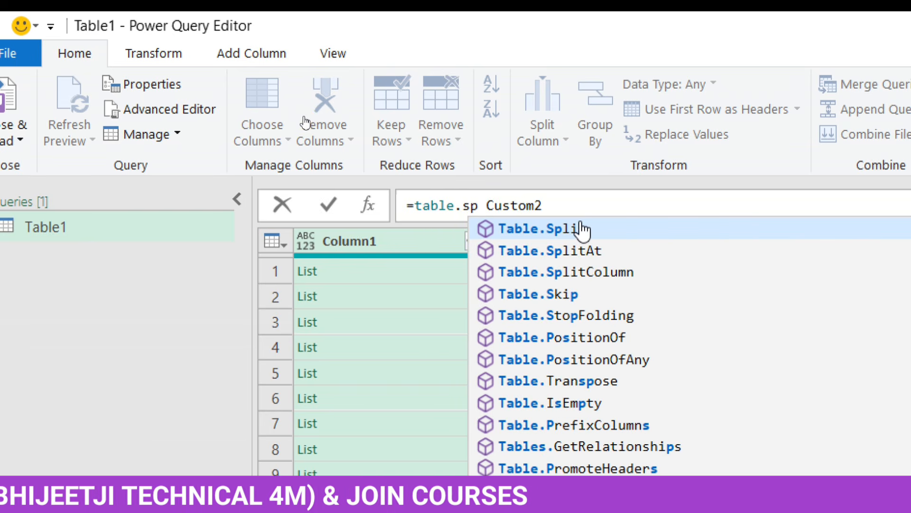
pyautogui.click(583, 230)
pyautogui.press('Delete')
pyautogui.write('(')
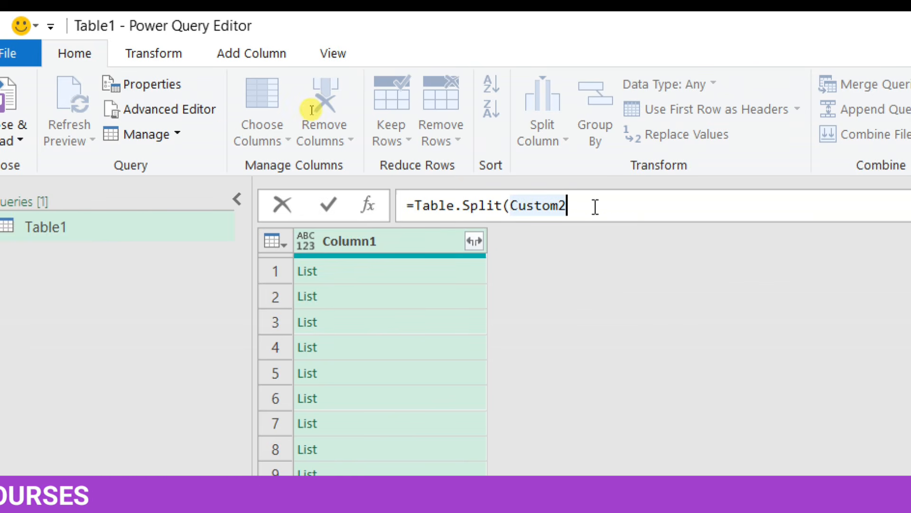
pyautogui.write(',')
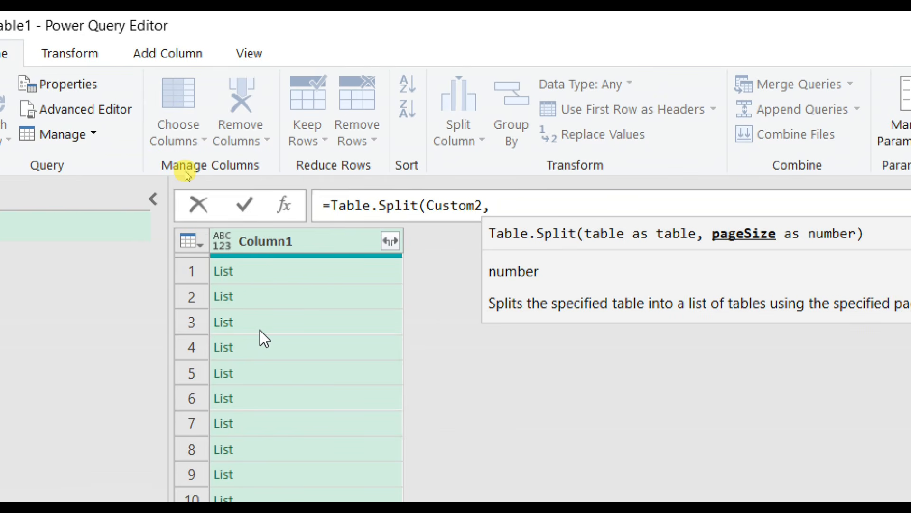
pyautogui.write('3)')
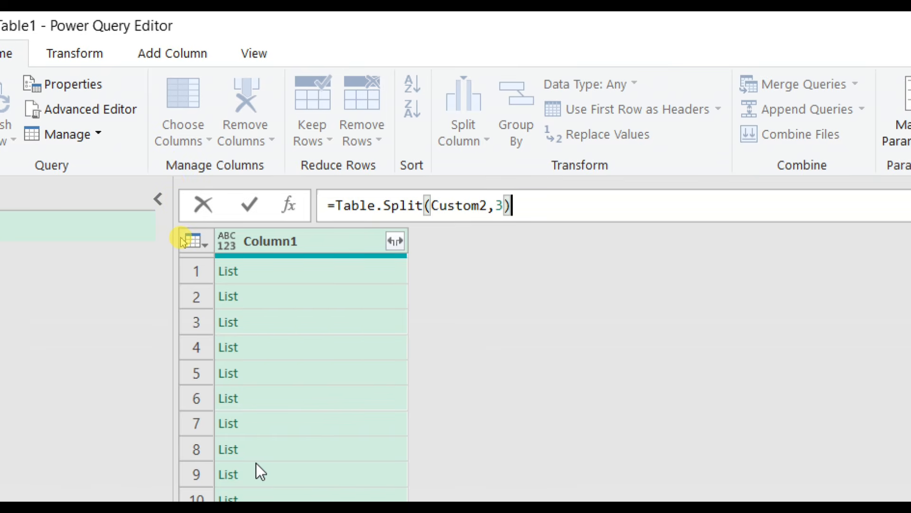
pyautogui.press('Return')
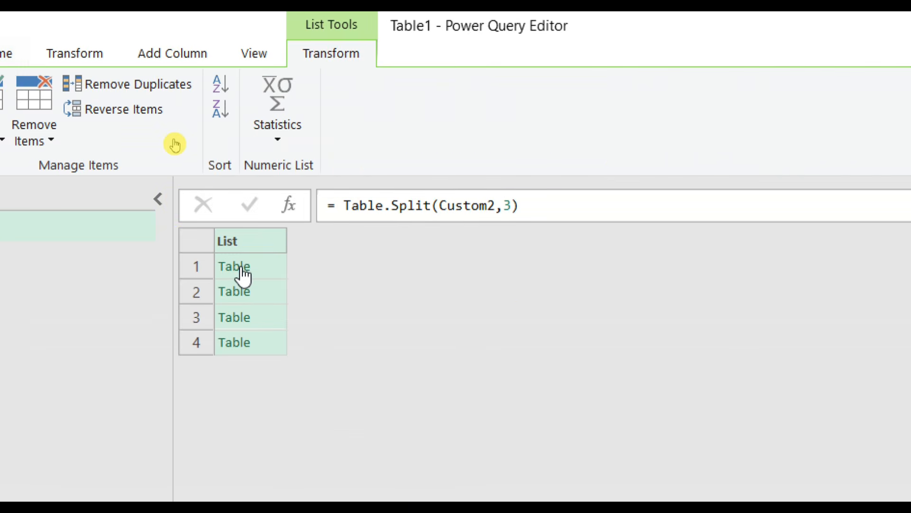
# Preview the contents of several nested tables in the split list, including the first and second
pyautogui.click(266, 269)
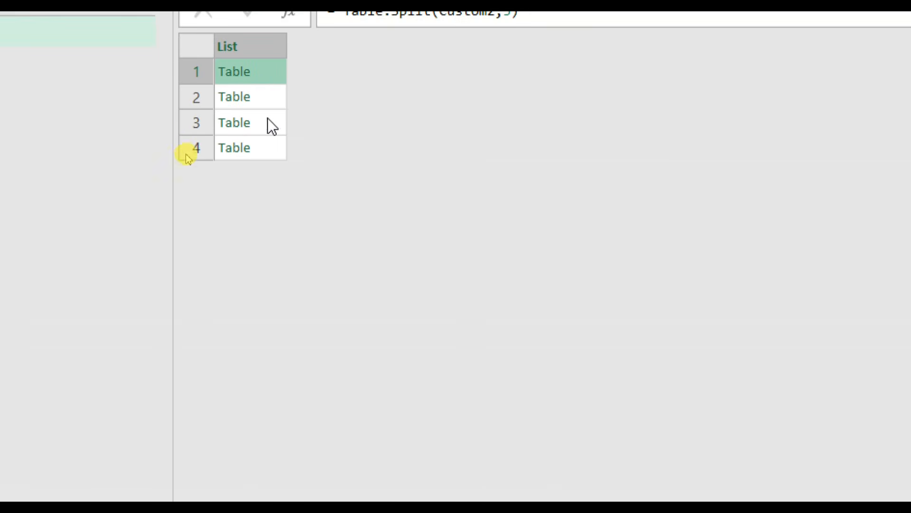
pyautogui.click(266, 101)
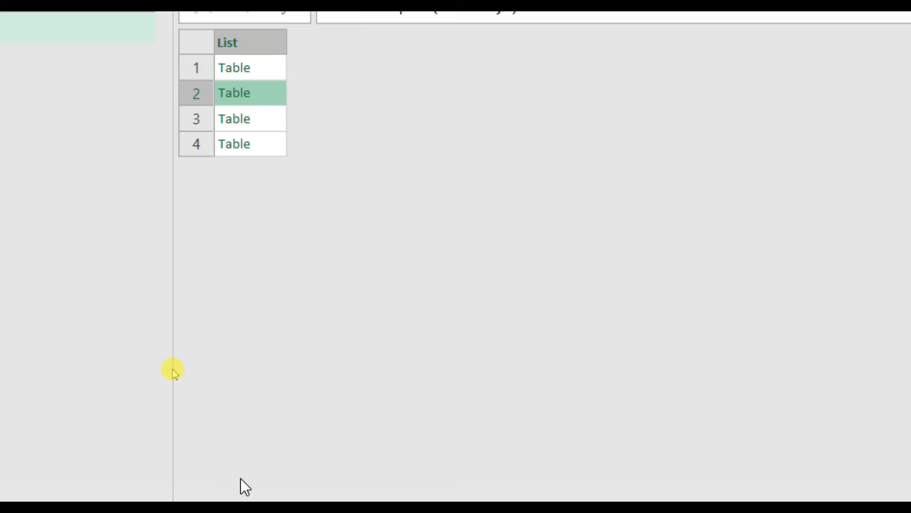
pyautogui.click(264, 145)
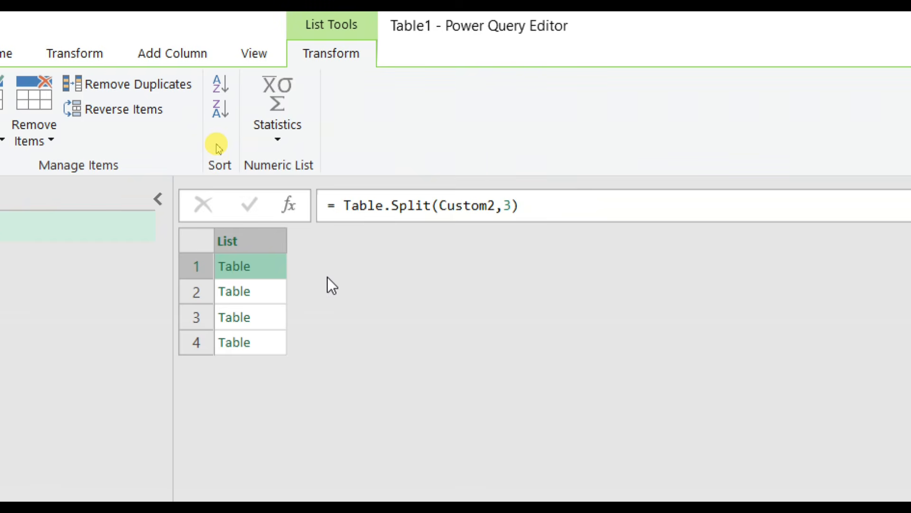
# Convert the list of tables to a table with delimiter None and extra columns shown as errors, and preview its first row
pyautogui.rightClick(240, 243)
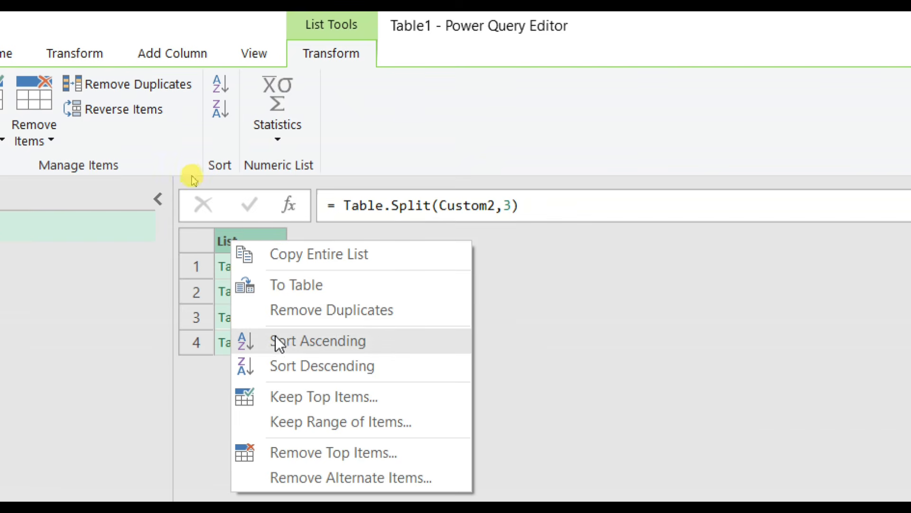
pyautogui.click(290, 285)
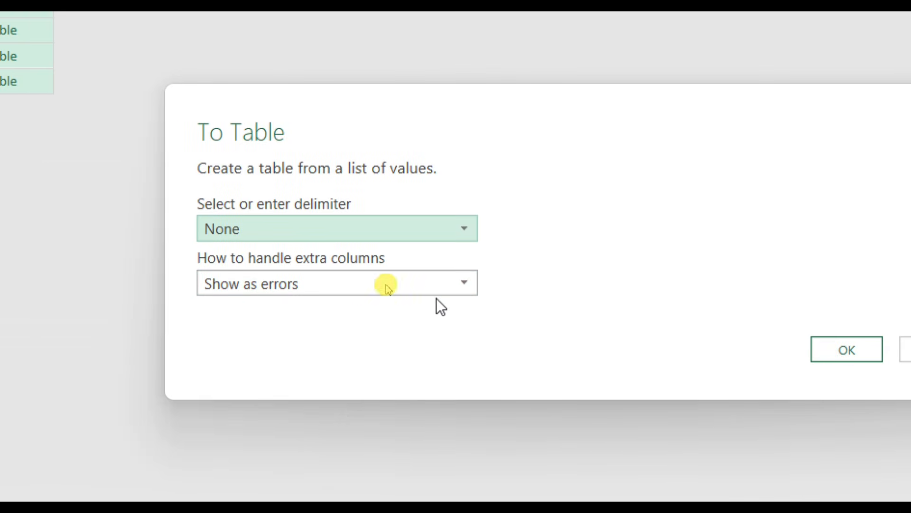
pyautogui.click(846, 350)
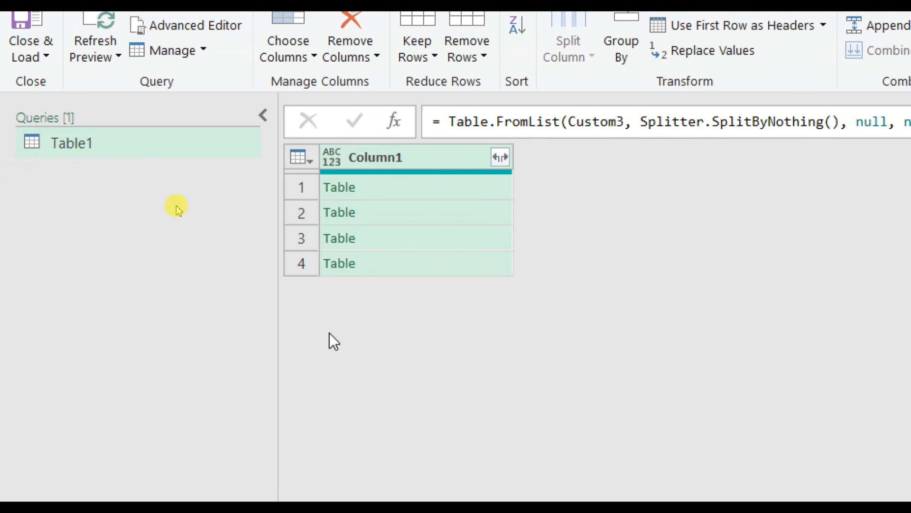
pyautogui.click(380, 192)
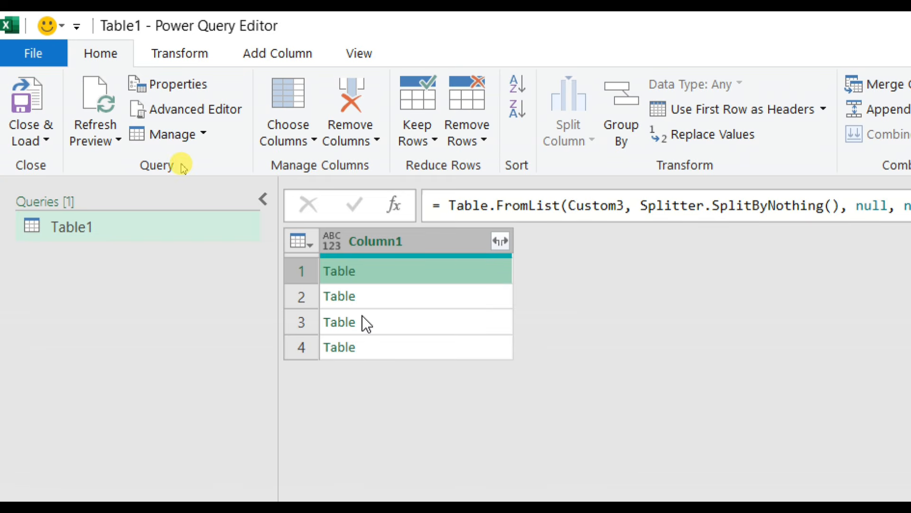
# Start a new custom column, keeping Custom as its name, and go to its empty formula
pyautogui.click(247, 54)
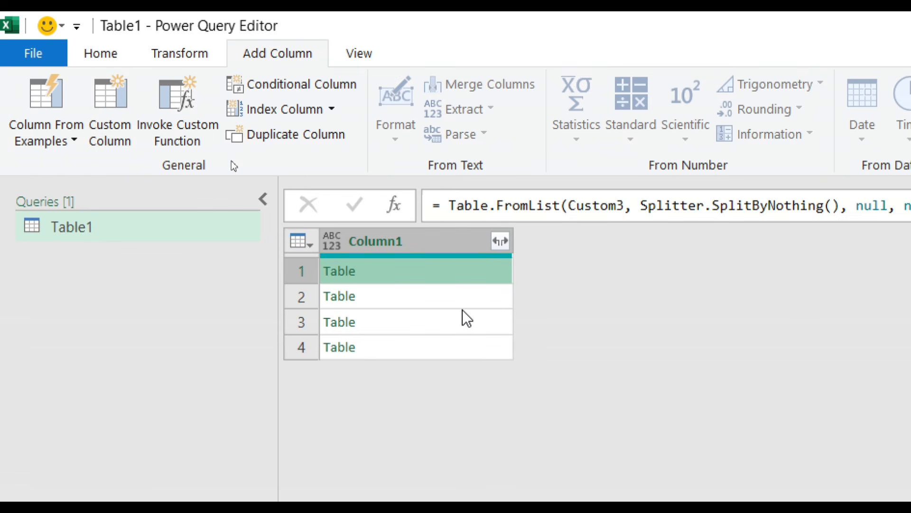
pyautogui.click(121, 118)
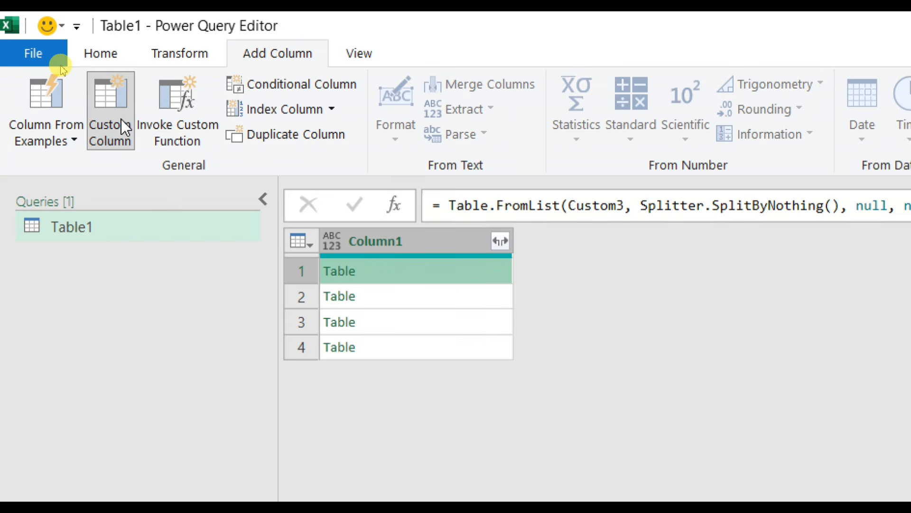
pyautogui.moveTo(641, 266); pyautogui.dragTo(460, 392)
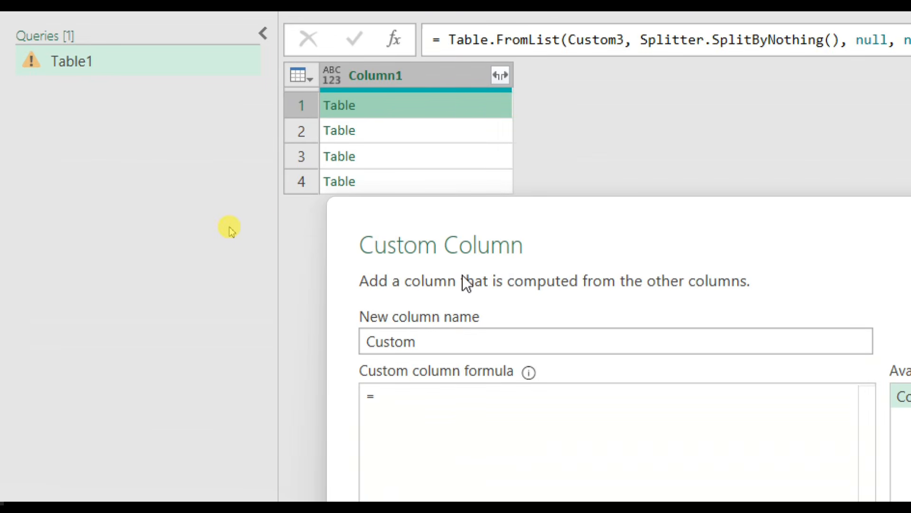
pyautogui.click(455, 342)
pyautogui.doubleClick(407, 338)
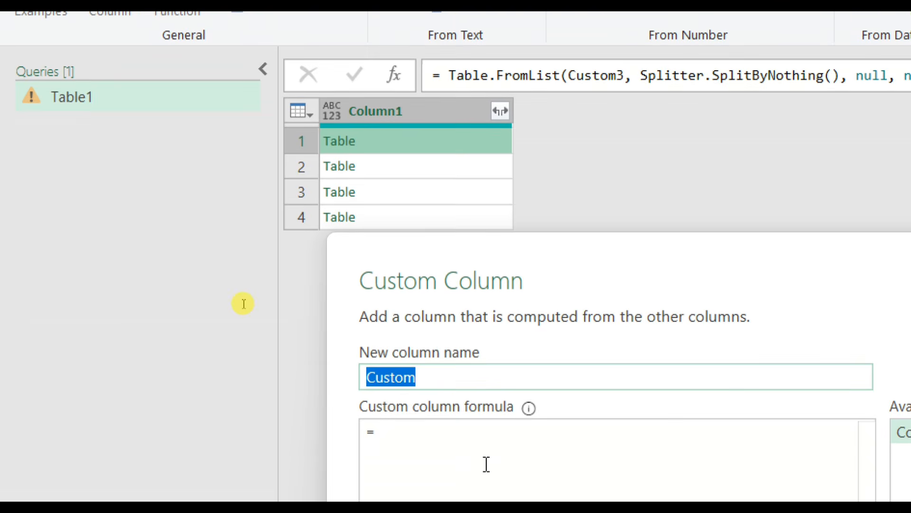
pyautogui.click(442, 433)
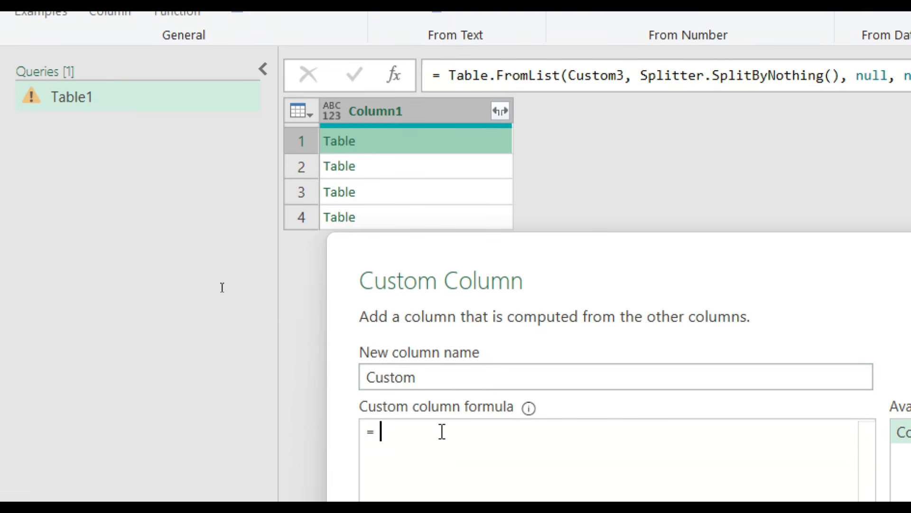
# Enter the custom column formula = Table.Transpose([Column1]) and create the column
pyautogui.write('table.t')
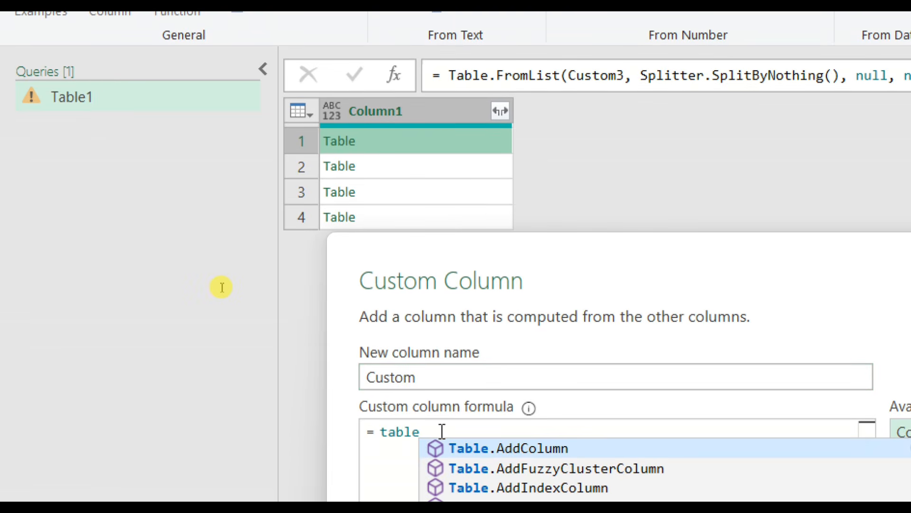
pyautogui.press('BackSpace')
pyautogui.press('BackSpace')
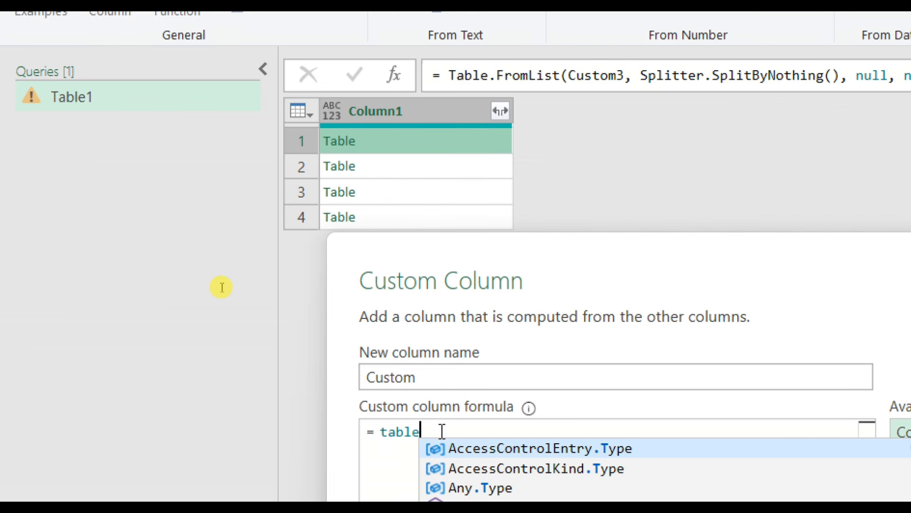
pyautogui.write('tran')
pyautogui.press('Down')
pyautogui.press('Down')
pyautogui.press('Down')
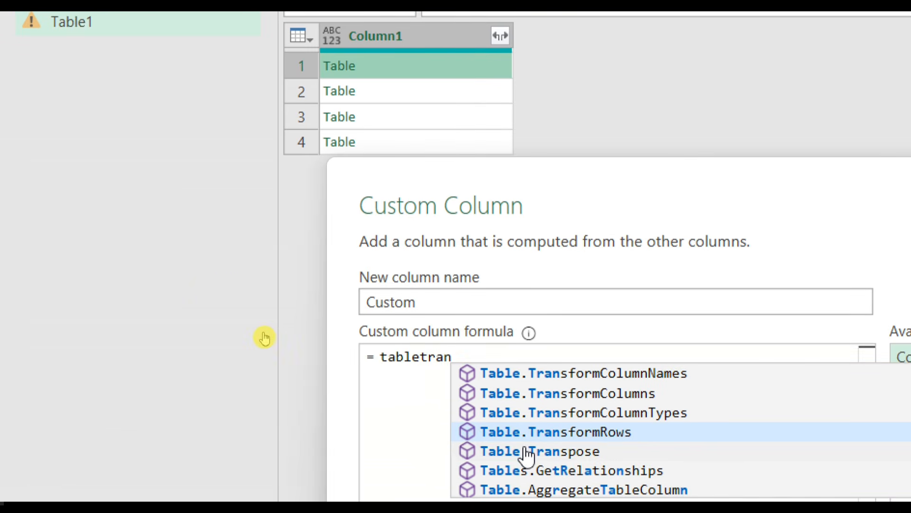
pyautogui.click(527, 452)
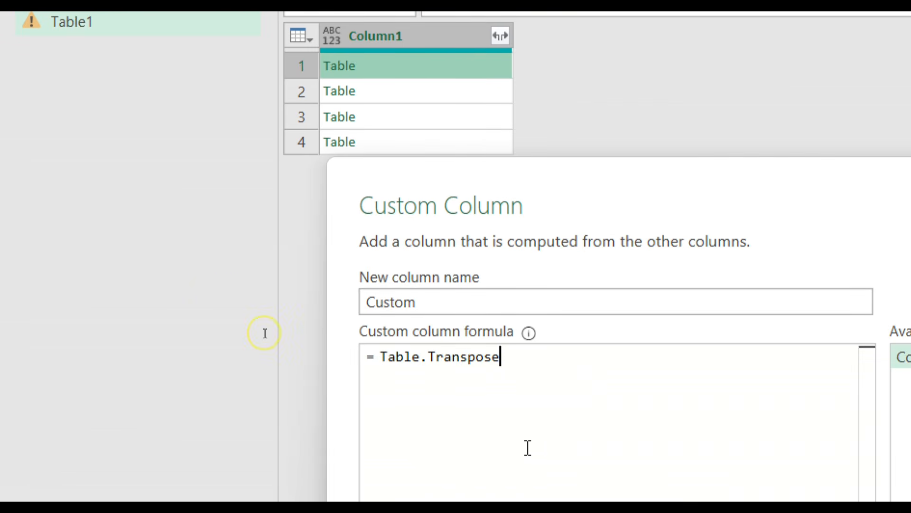
pyautogui.write('(')
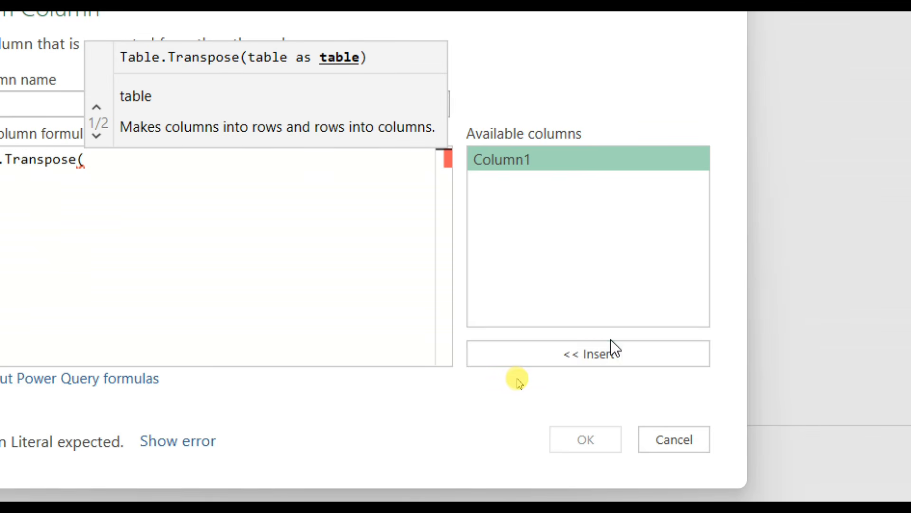
pyautogui.click(611, 343)
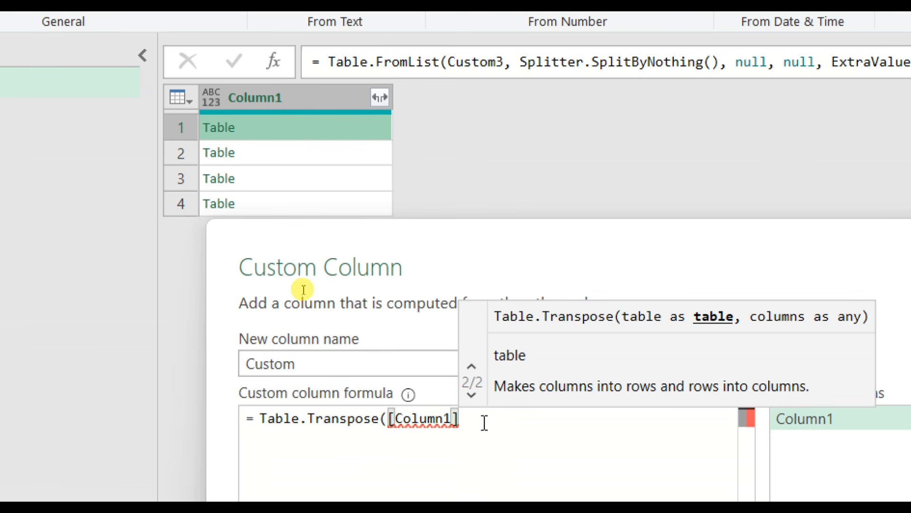
pyautogui.write(')')
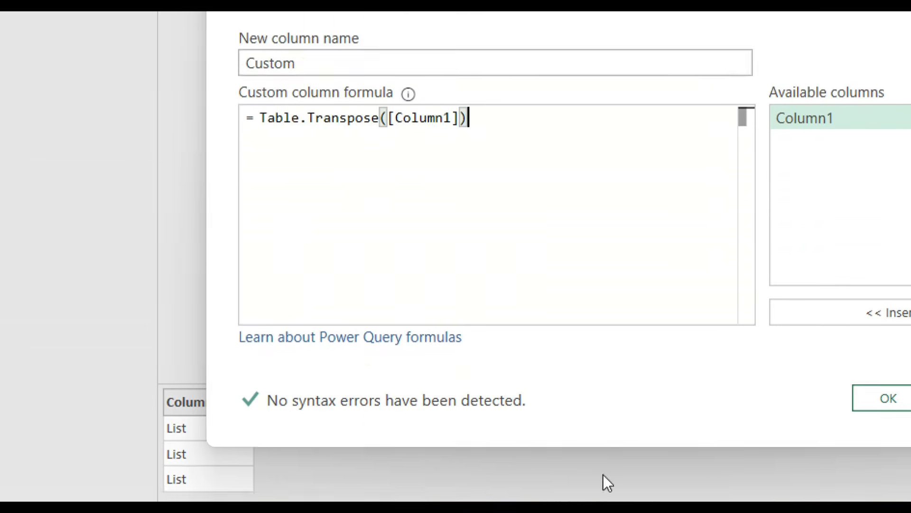
pyautogui.click(888, 398)
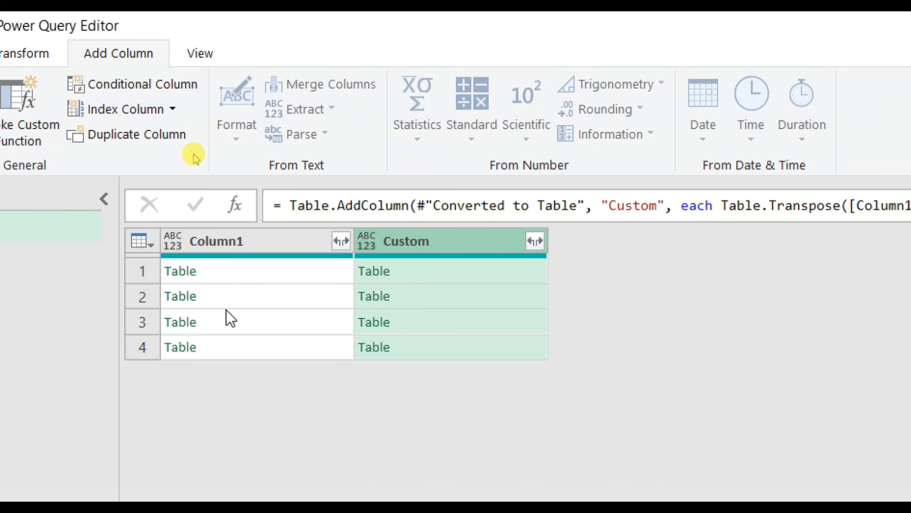
# Compare the nested tables in Column1 with the transposed tables in the Custom column by previewing individual cells
pyautogui.click(255, 274)
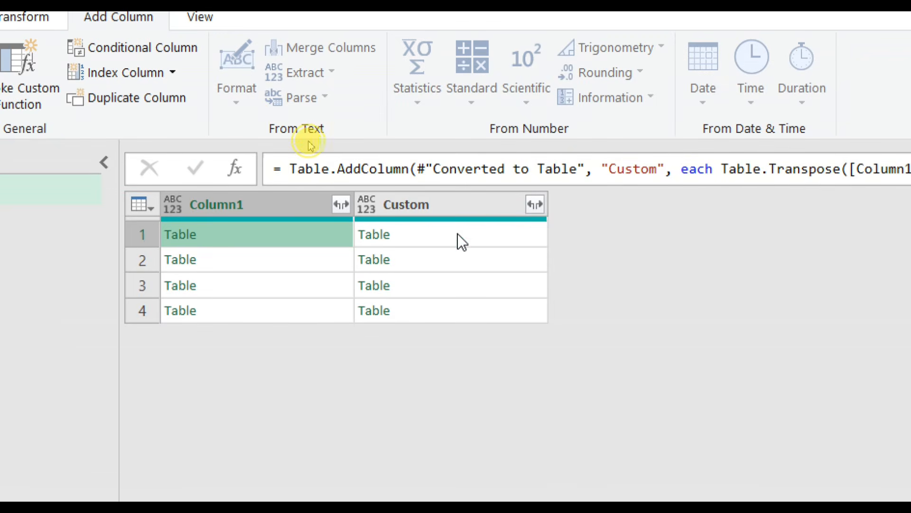
pyautogui.click(458, 234)
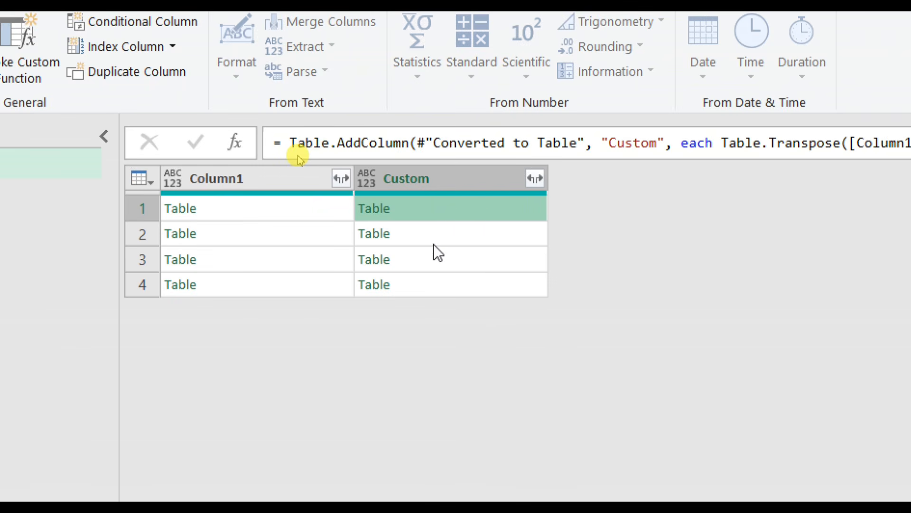
pyautogui.click(432, 232)
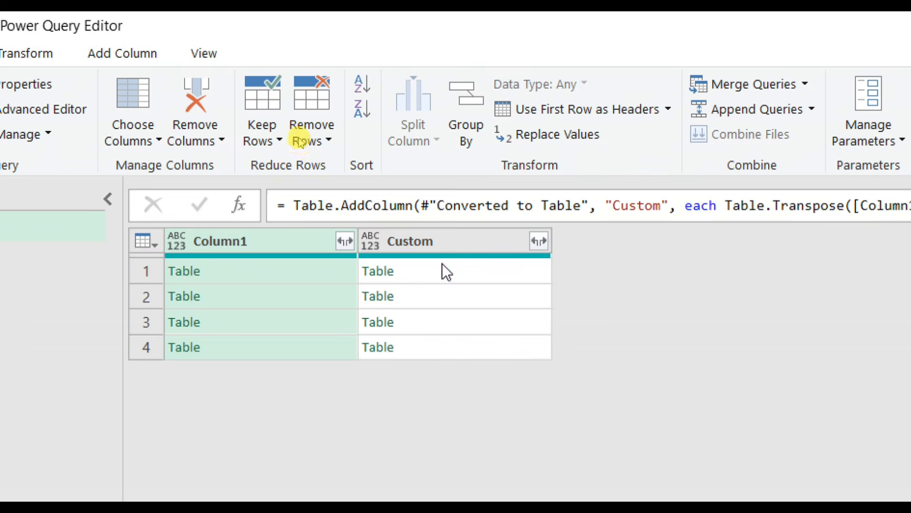
pyautogui.click(443, 267)
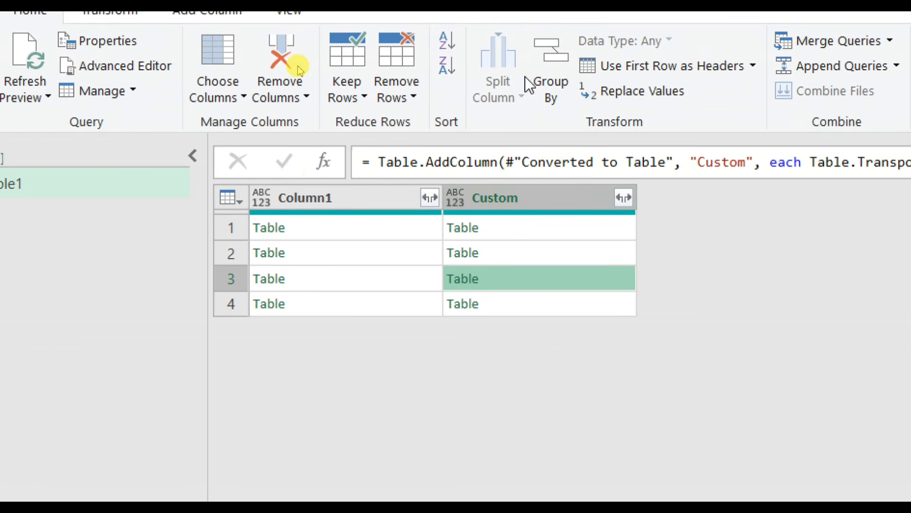
pyautogui.click(503, 229)
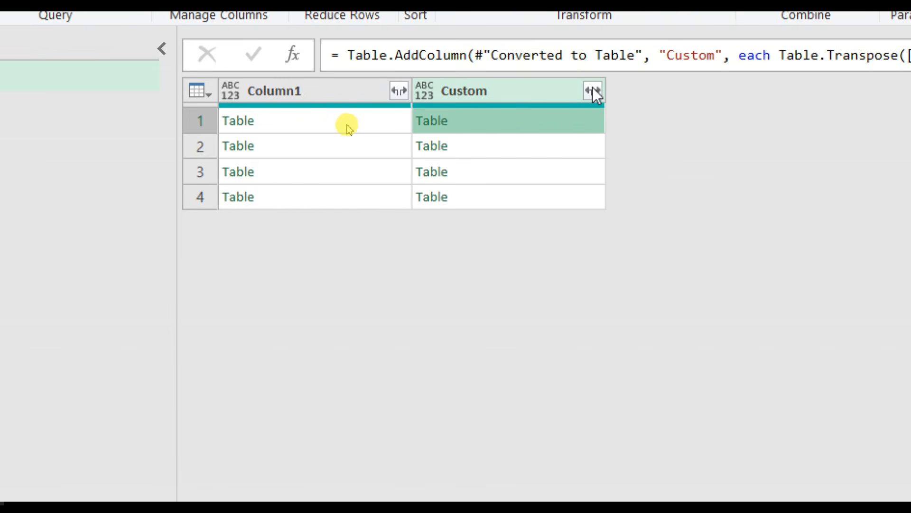
# Expand the Custom column's nested tables into Column1, Column2 and Column3 without using the original column name as prefix
pyautogui.click(594, 90)
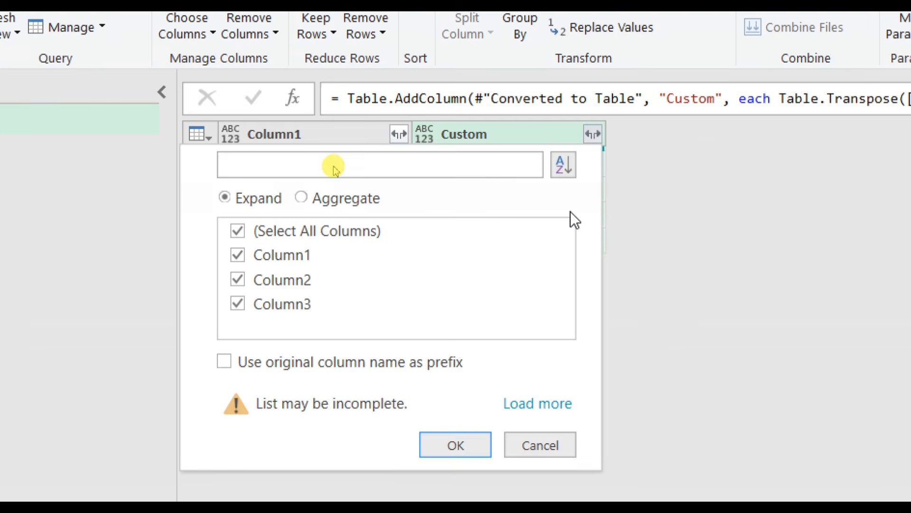
pyautogui.press('Escape')
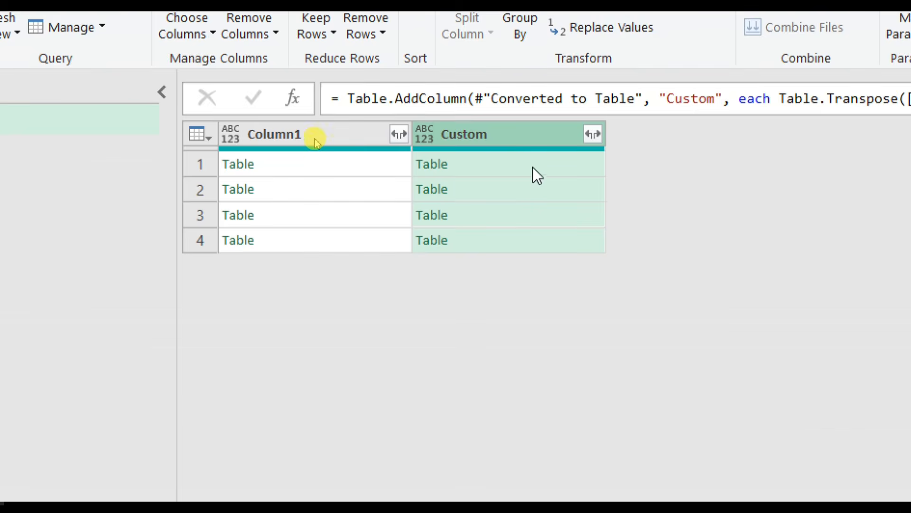
pyautogui.click(470, 166)
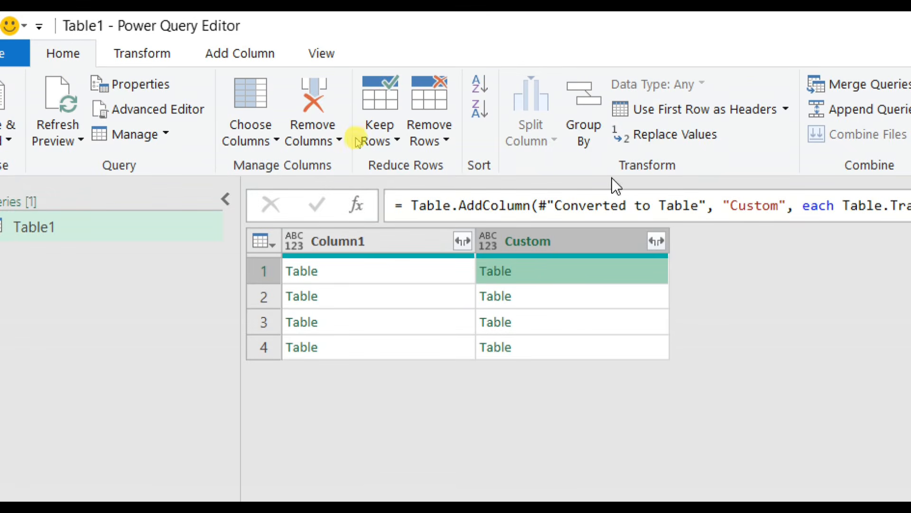
pyautogui.click(656, 241)
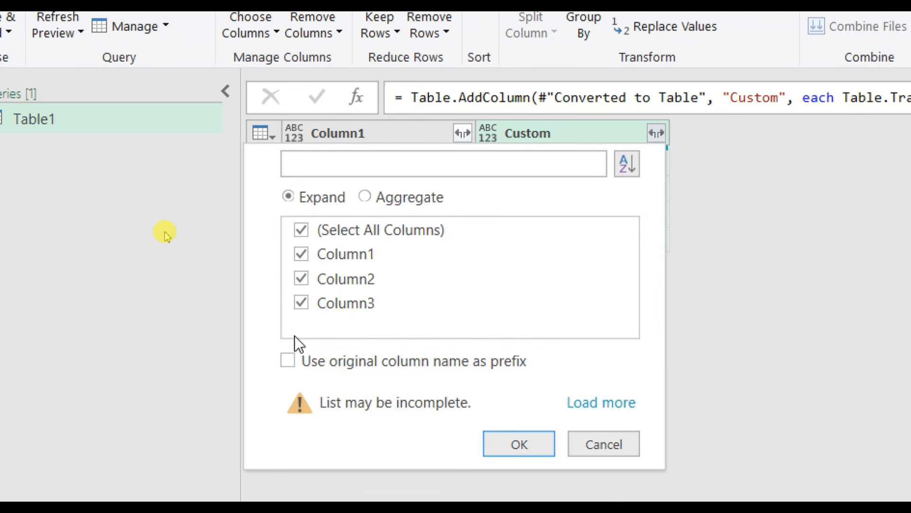
pyautogui.click(534, 448)
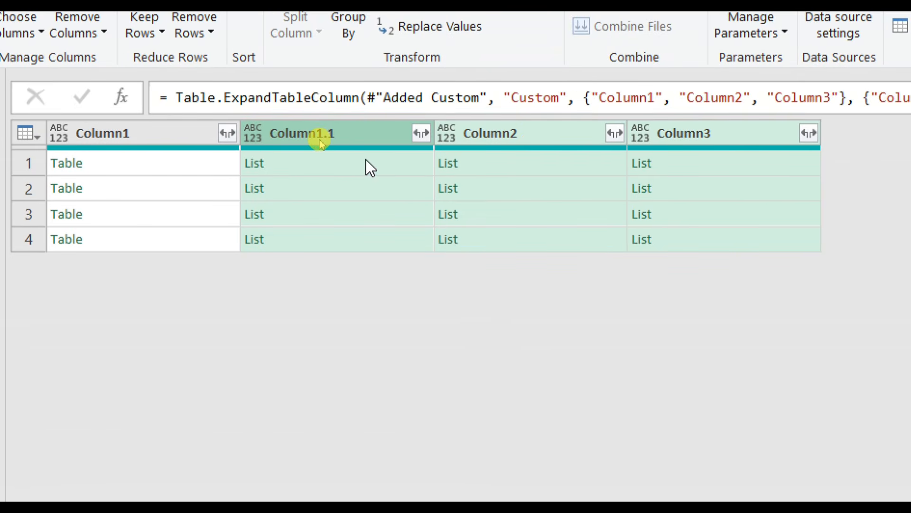
# Preview the nested lists in the Column1.1, Column2 and Column3 cells to see what each one holds
pyautogui.click(599, 162)
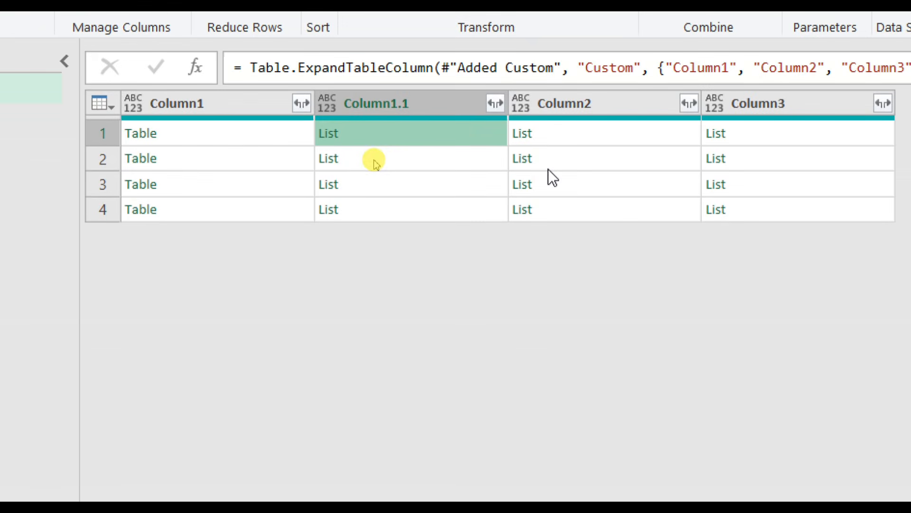
pyautogui.click(571, 142)
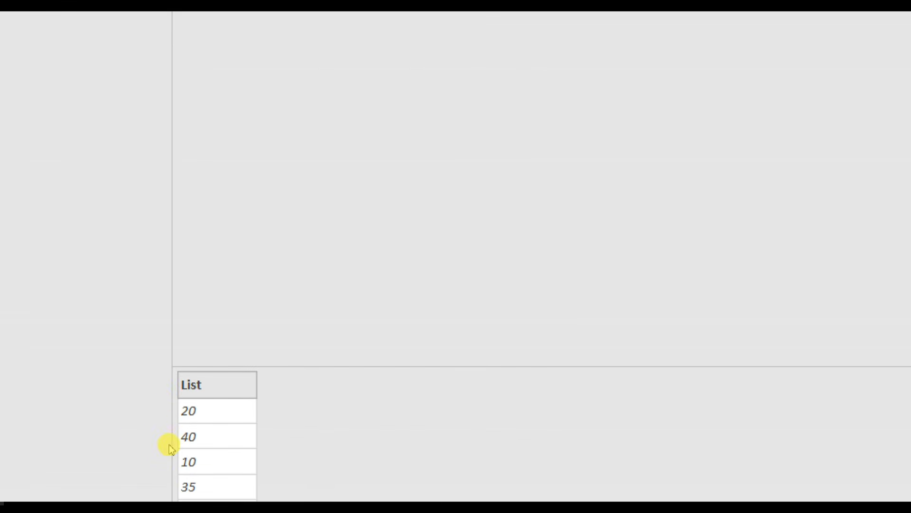
pyautogui.click(811, 96)
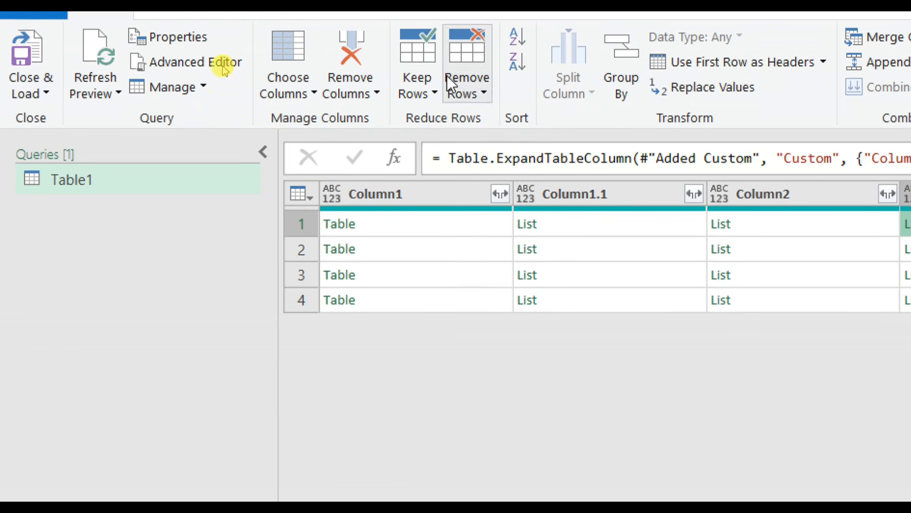
pyautogui.click(567, 254)
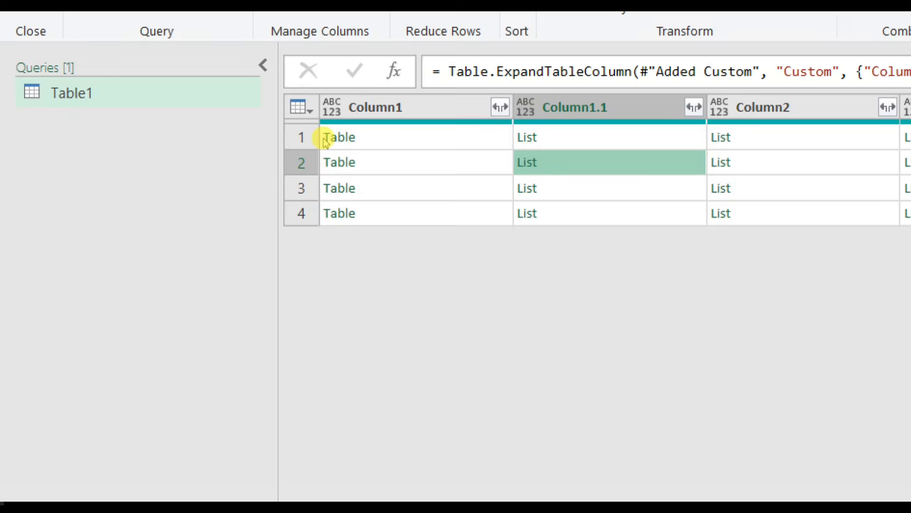
pyautogui.click(645, 138)
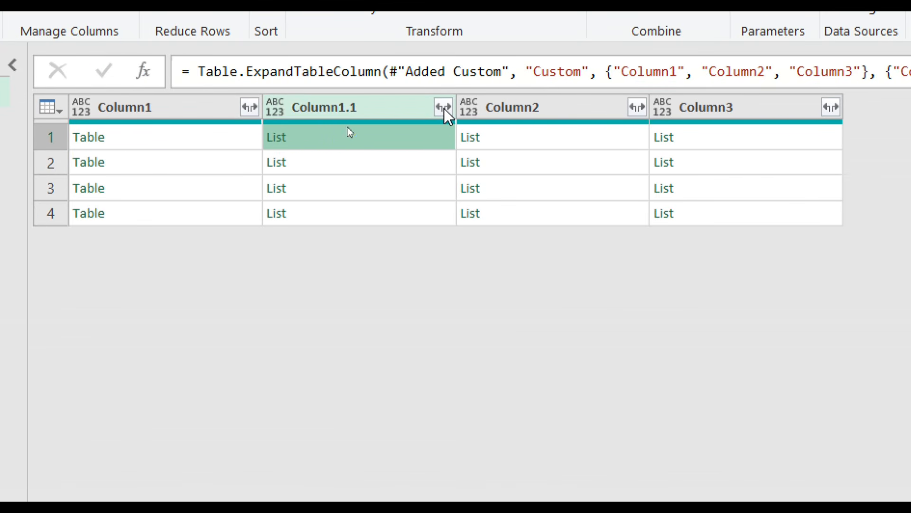
pyautogui.click(295, 138)
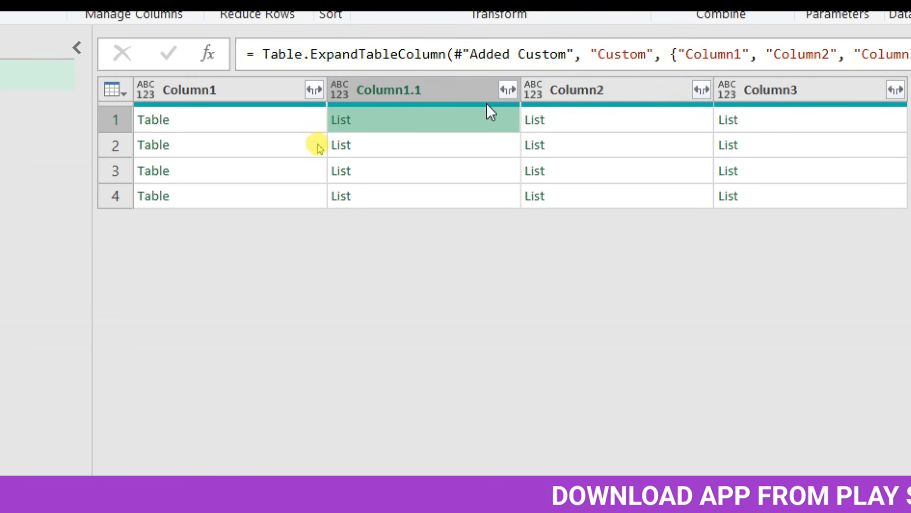
pyautogui.click(401, 150)
pyautogui.click(402, 124)
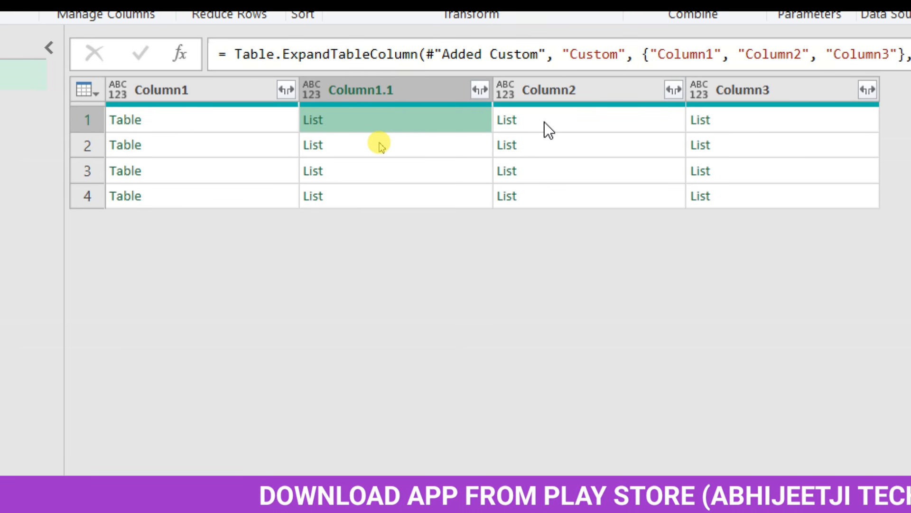
pyautogui.click(546, 127)
pyautogui.click(457, 111)
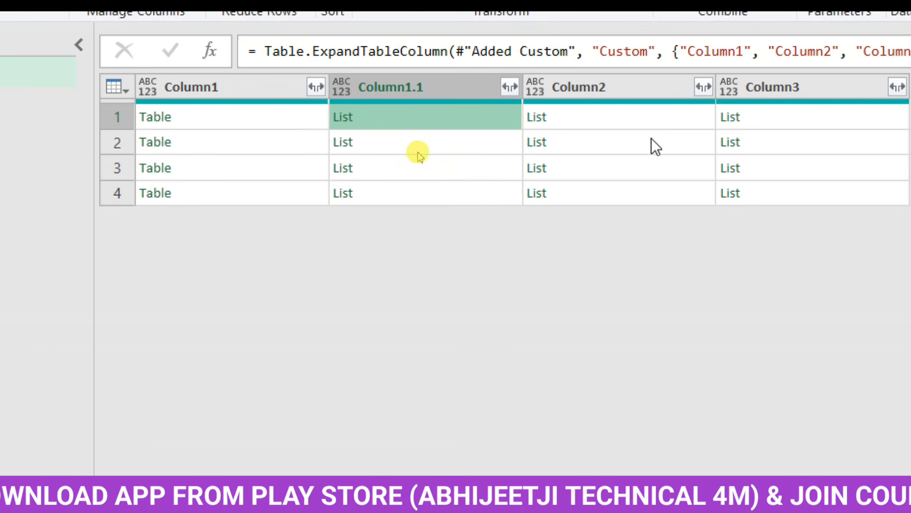
pyautogui.click(642, 118)
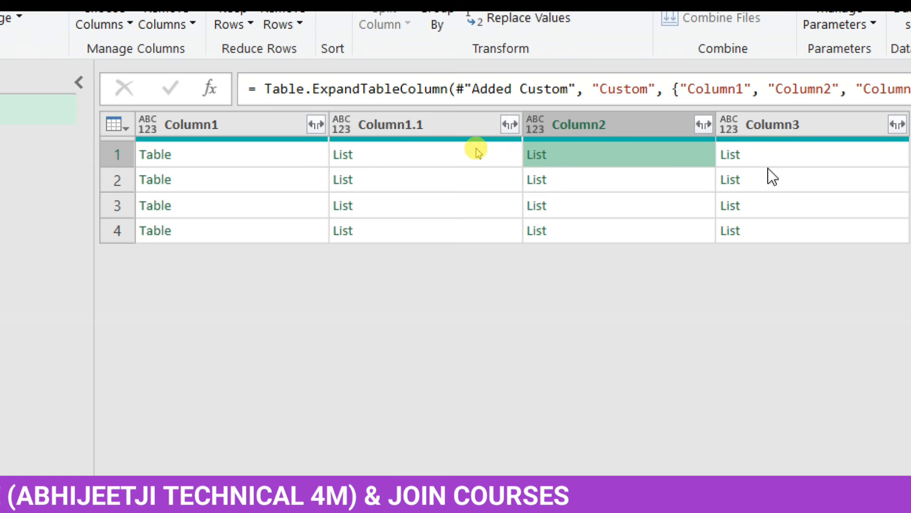
pyautogui.click(773, 160)
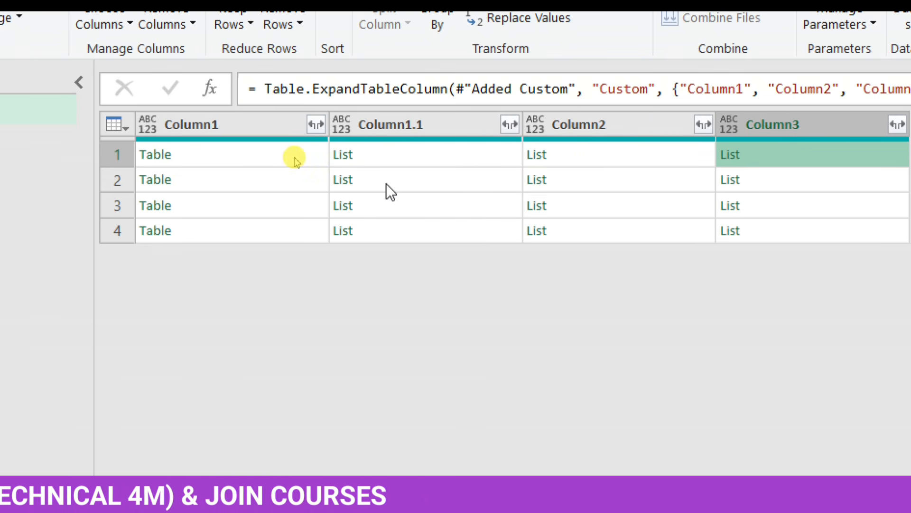
# Expand the lists in Column1.1 to new rows and look through the resulting items
pyautogui.click(478, 156)
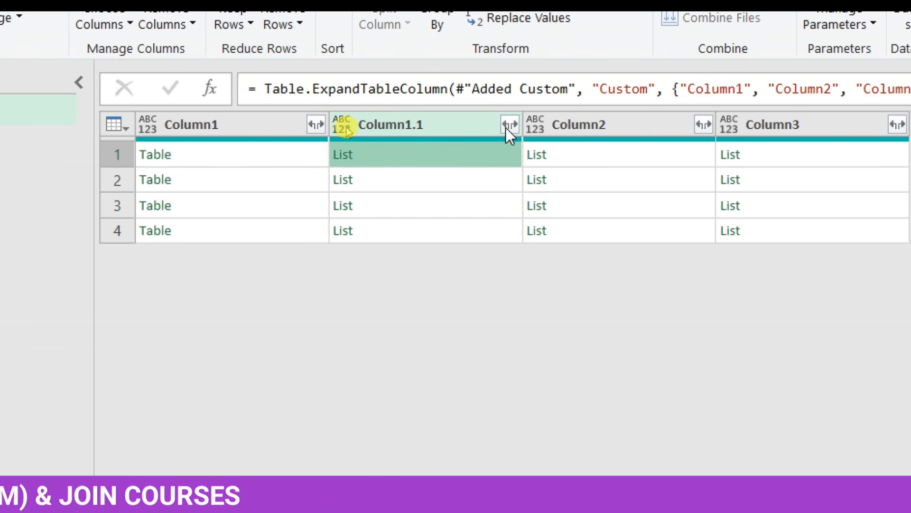
pyautogui.click(509, 125)
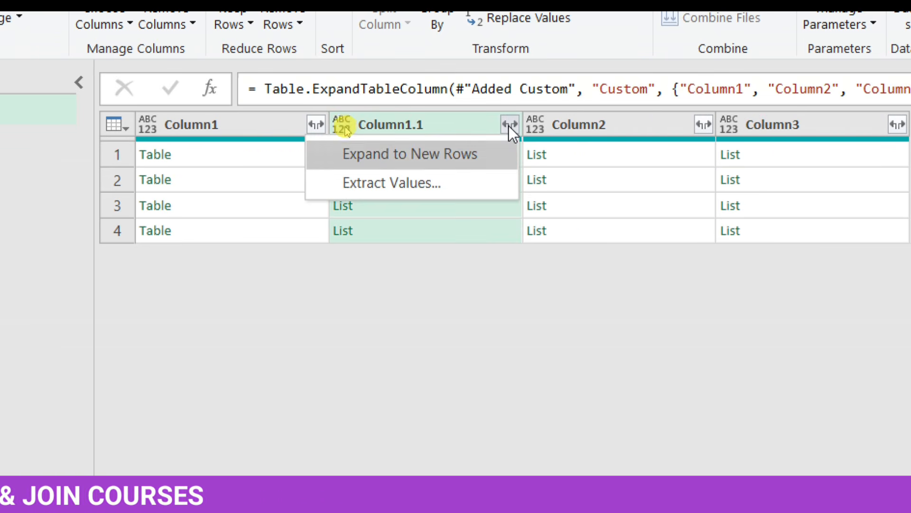
pyautogui.click(379, 158)
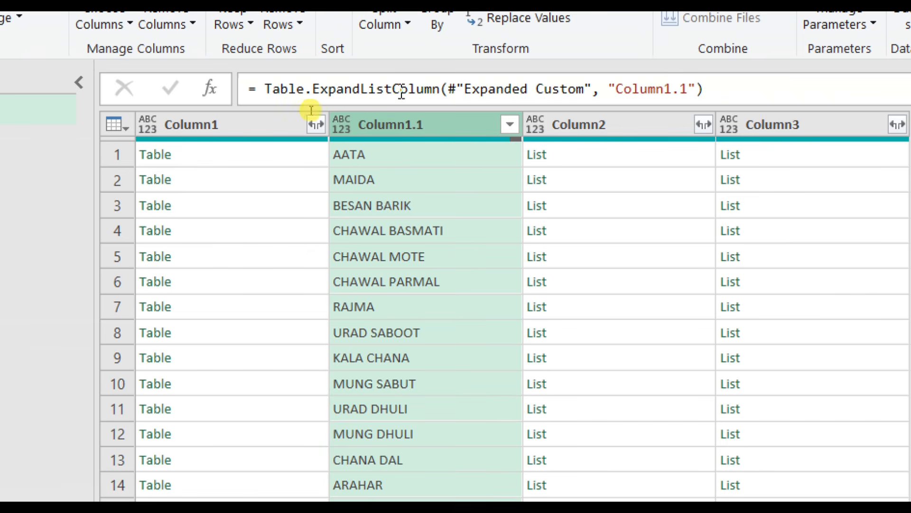
pyautogui.scroll(-20, 438, 274)
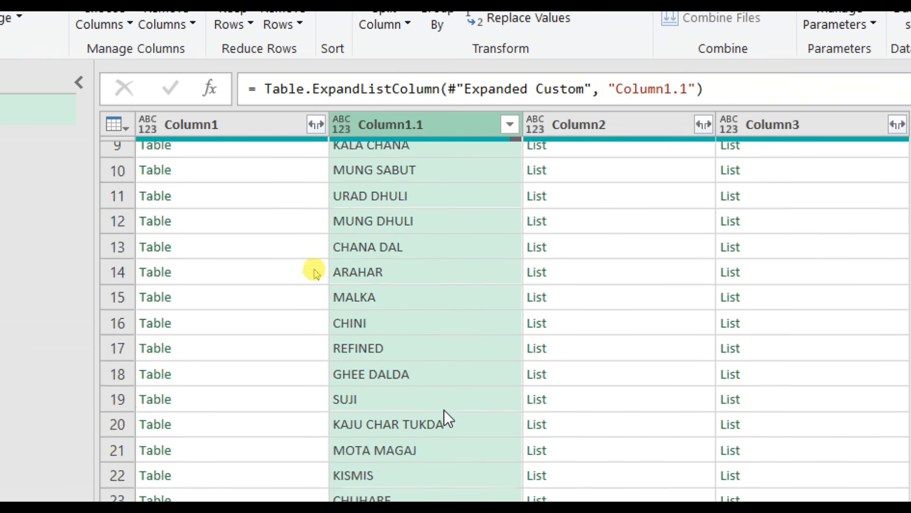
pyautogui.scroll(-18, 317, 273)
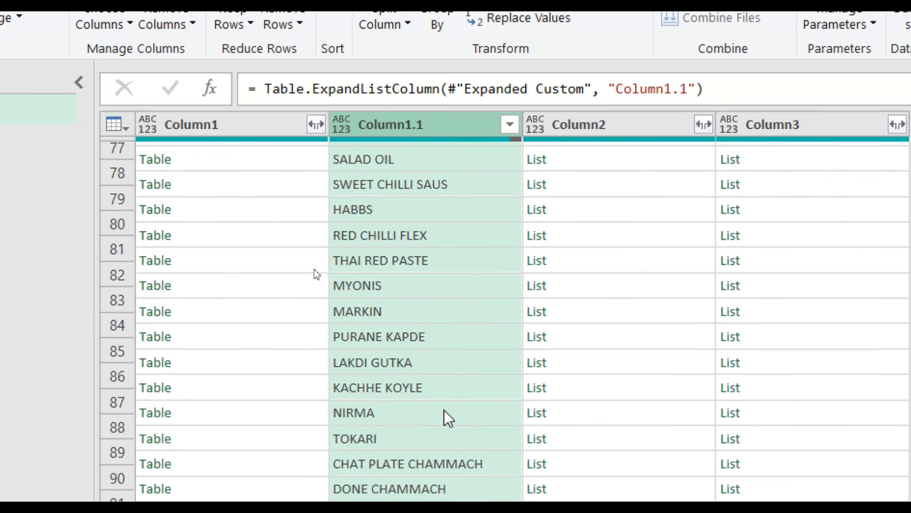
pyautogui.scroll(20, 317, 271)
pyautogui.scroll(19, 315, 264)
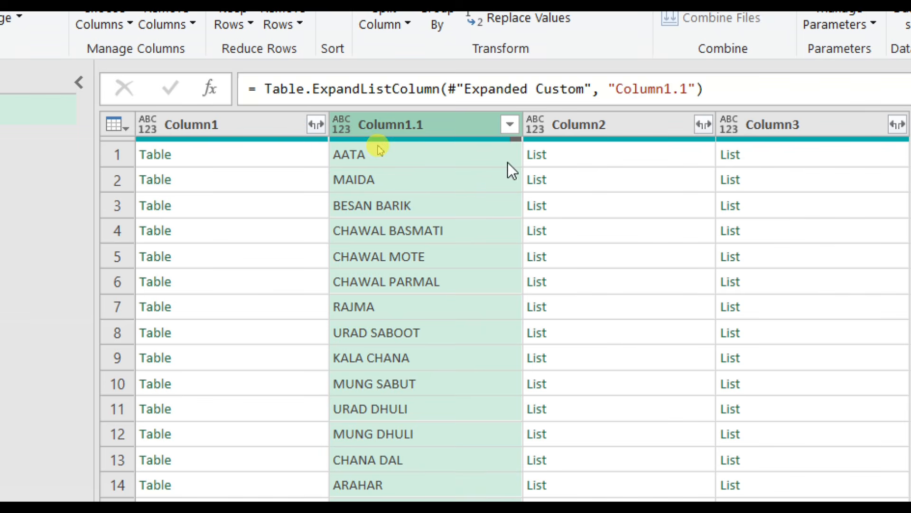
# Preview a Column2 list, expand Column2 to new rows, and check how its values pair with the items
pyautogui.click(624, 162)
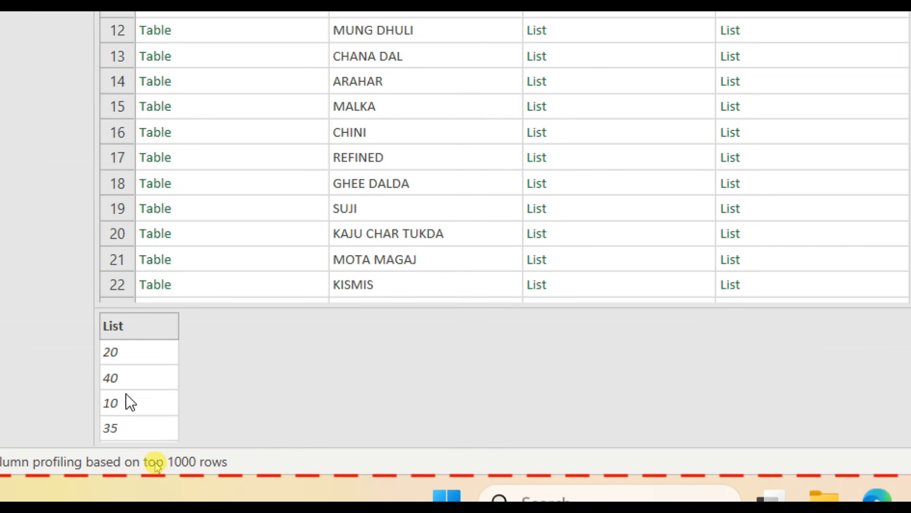
pyautogui.scroll(-1, 129, 342)
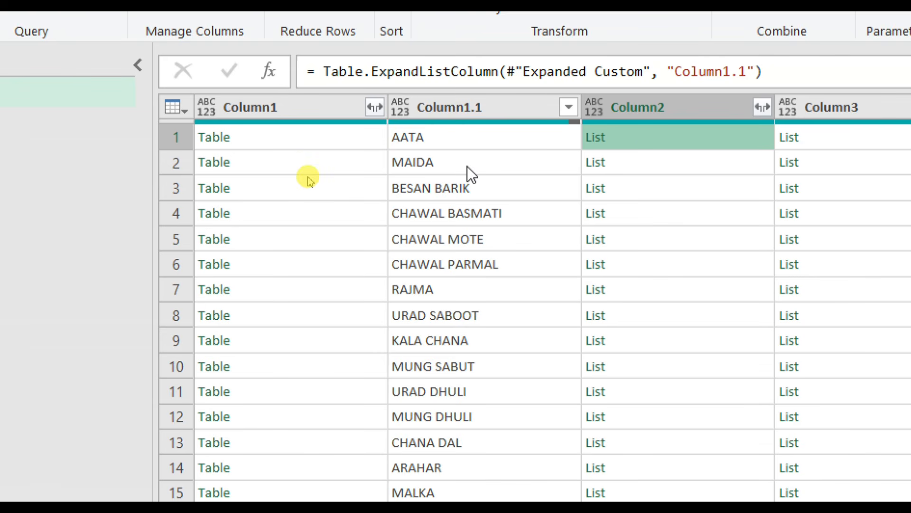
pyautogui.click(762, 108)
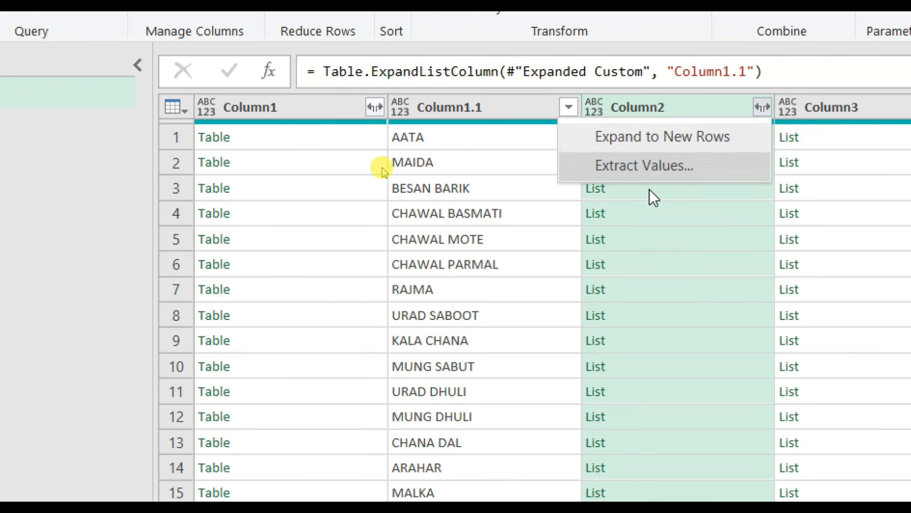
pyautogui.click(648, 138)
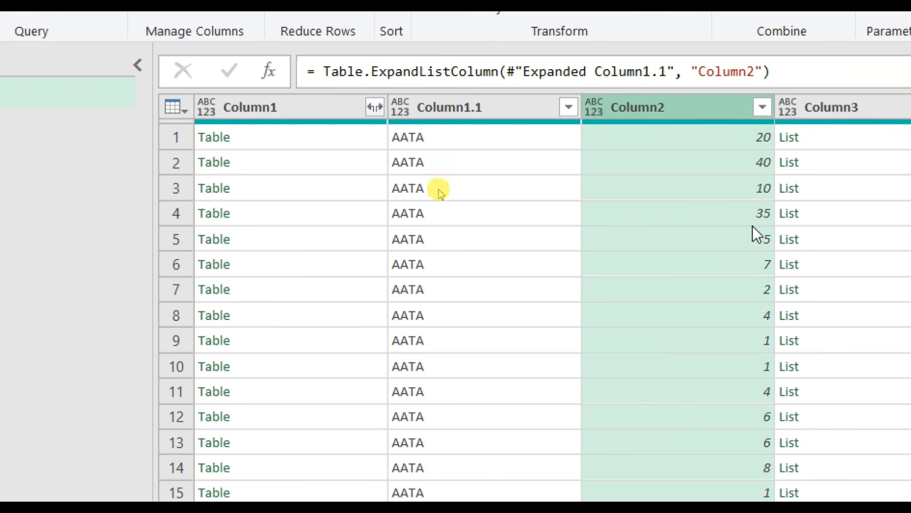
pyautogui.scroll(-12, 718, 368)
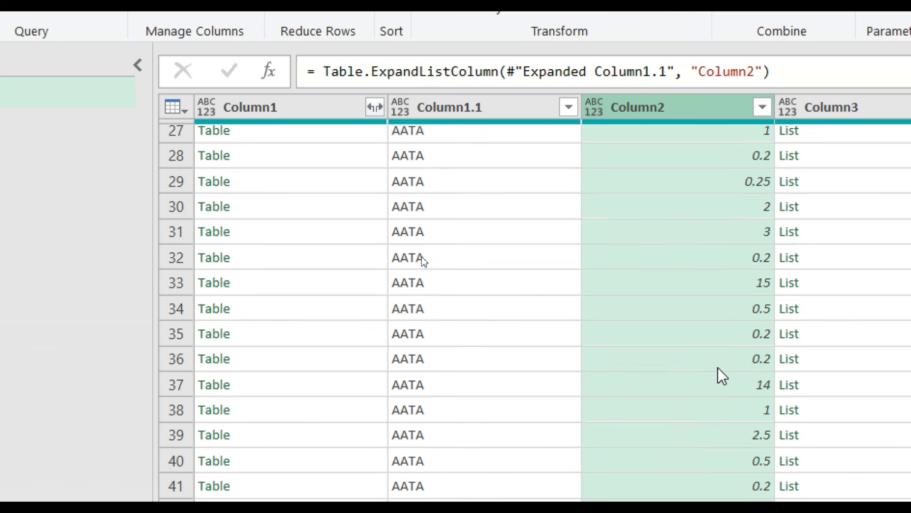
pyautogui.scroll(-3, 467, 402)
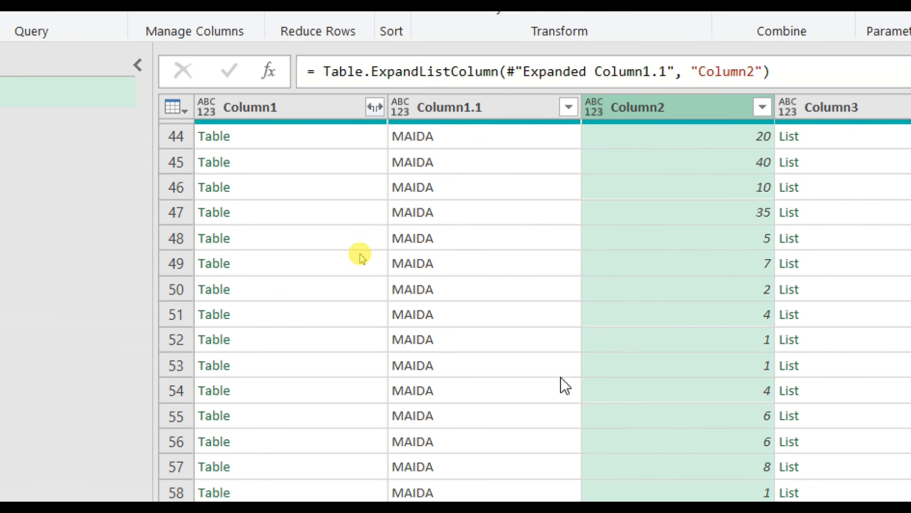
pyautogui.scroll(10, 495, 228)
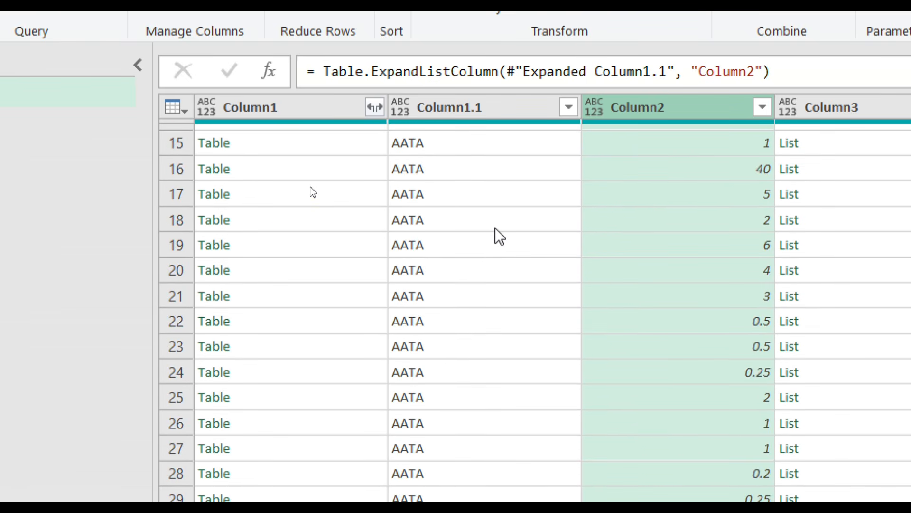
pyautogui.scroll(-4, 495, 237)
pyautogui.scroll(9, 505, 259)
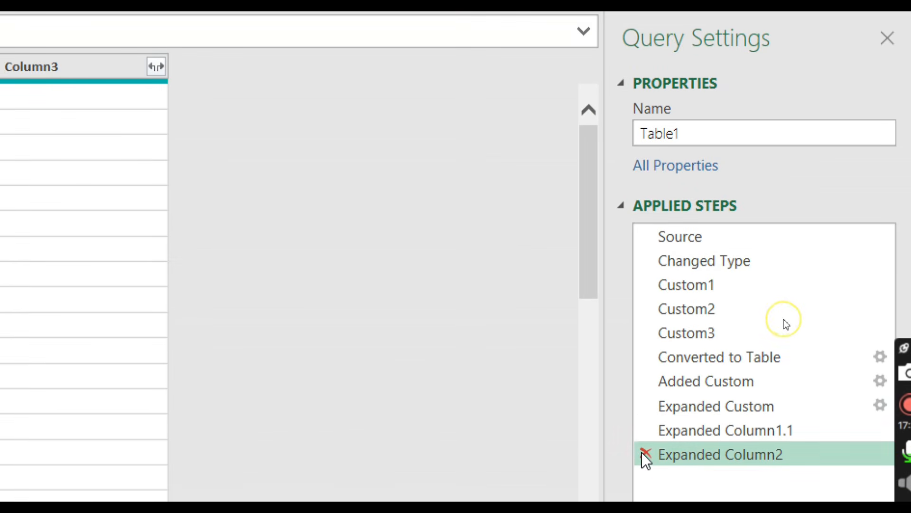
# Delete the Expanded Column2 and Expanded Column1.1 steps from the query and select the first Column1.1 list
pyautogui.click(645, 454)
pyautogui.click(645, 430)
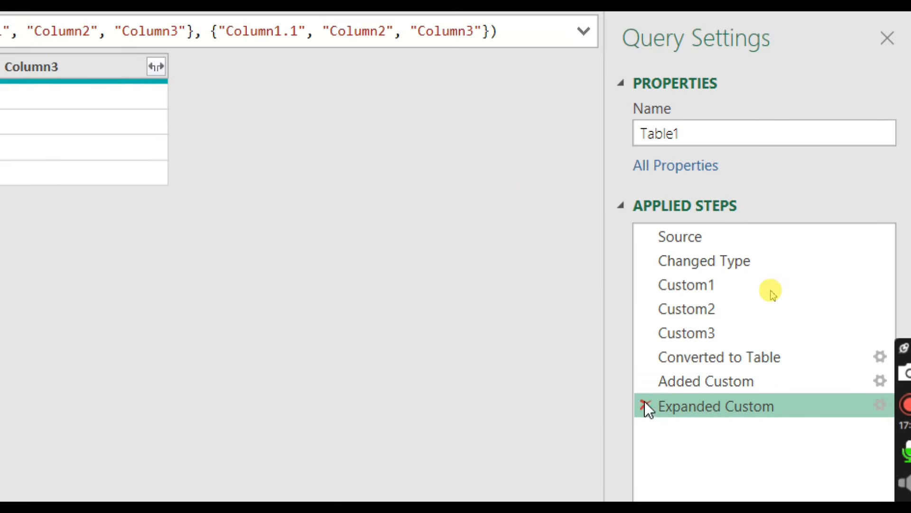
pyautogui.click(280, 158)
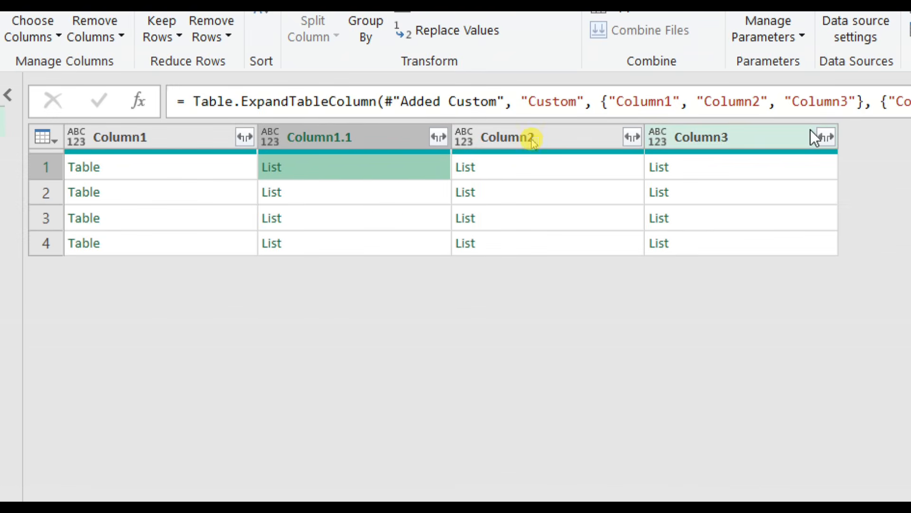
# Add a custom query step that wraps #"Expanded Custom" in Table.AddColumn with "ggd" as the new column name
pyautogui.click(139, 101)
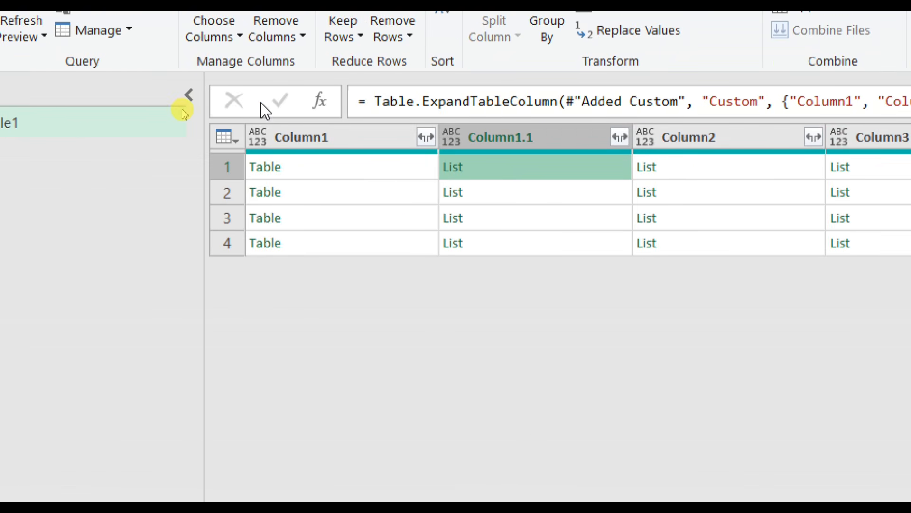
pyautogui.click(368, 102)
pyautogui.write('table.')
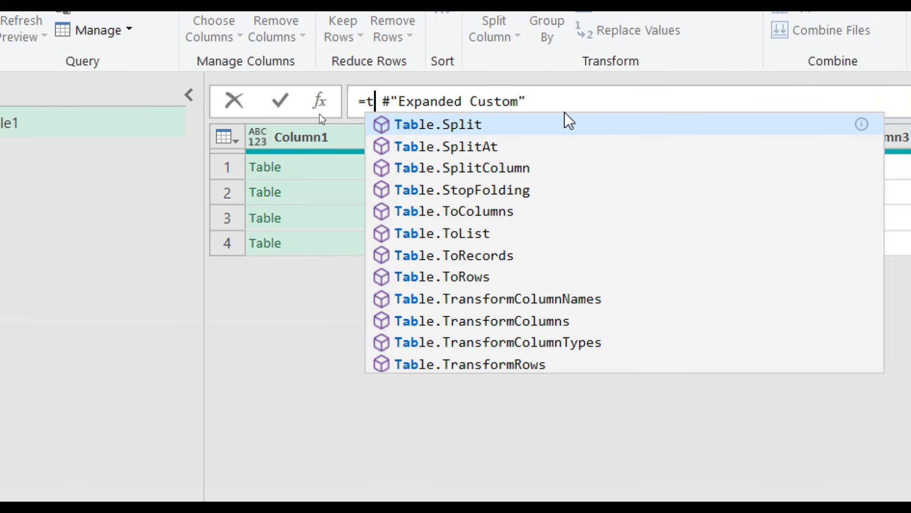
pyautogui.write('ad')
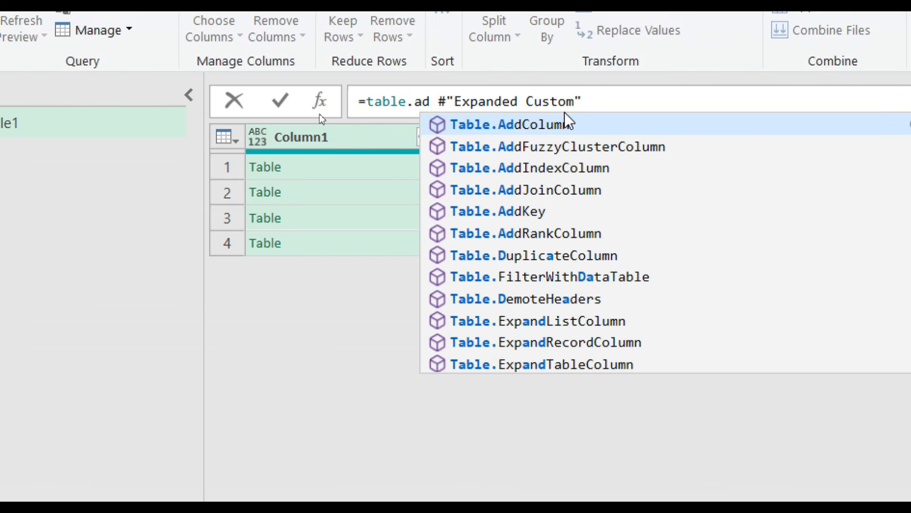
pyautogui.press('Tab')
pyautogui.write('(')
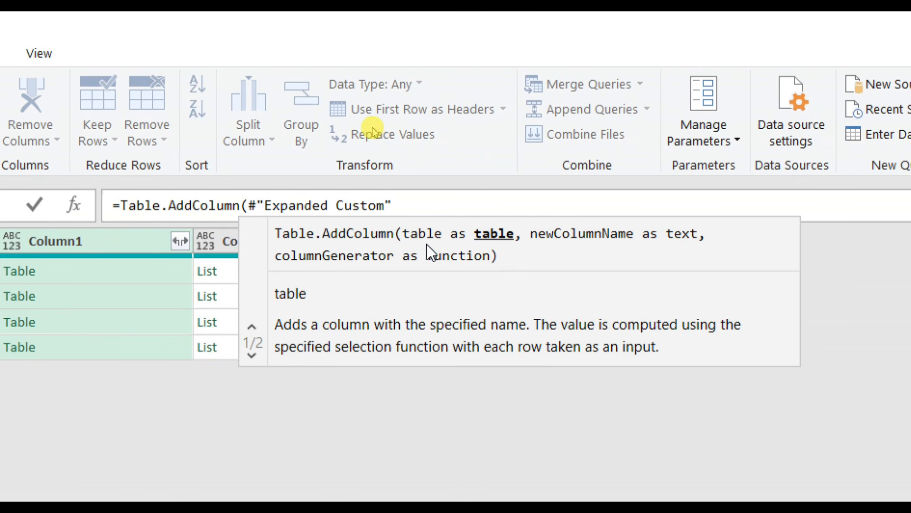
pyautogui.press('End')
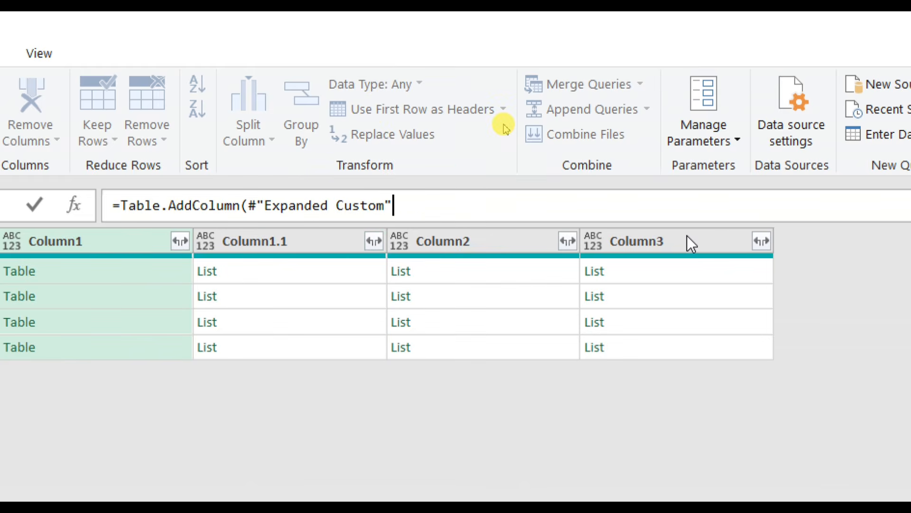
pyautogui.write(',"ggd"')
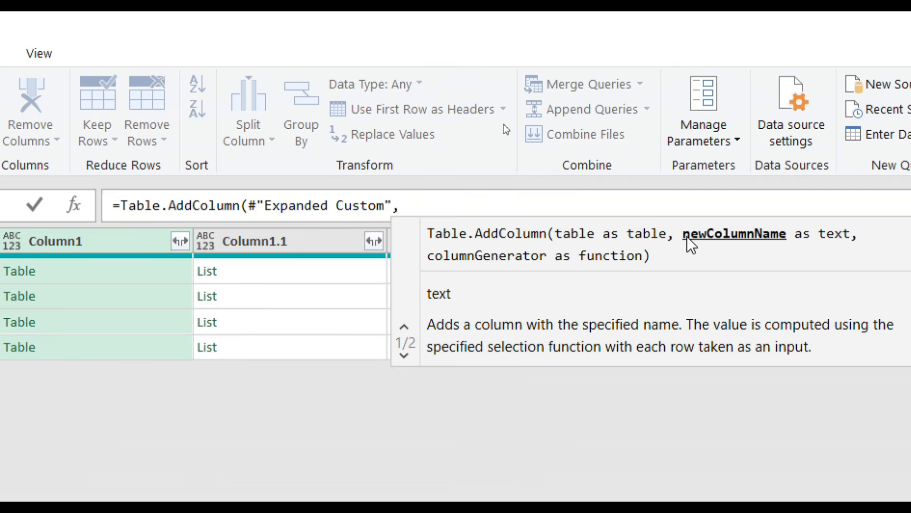
# Define the ggd column generator as each Table.FromColumns( in the formula
pyautogui.write(',each')
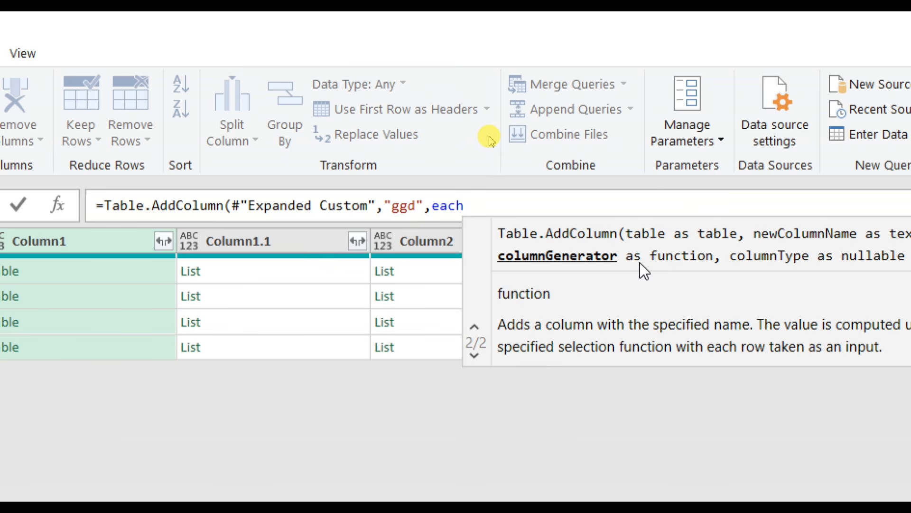
pyautogui.write('tablef')
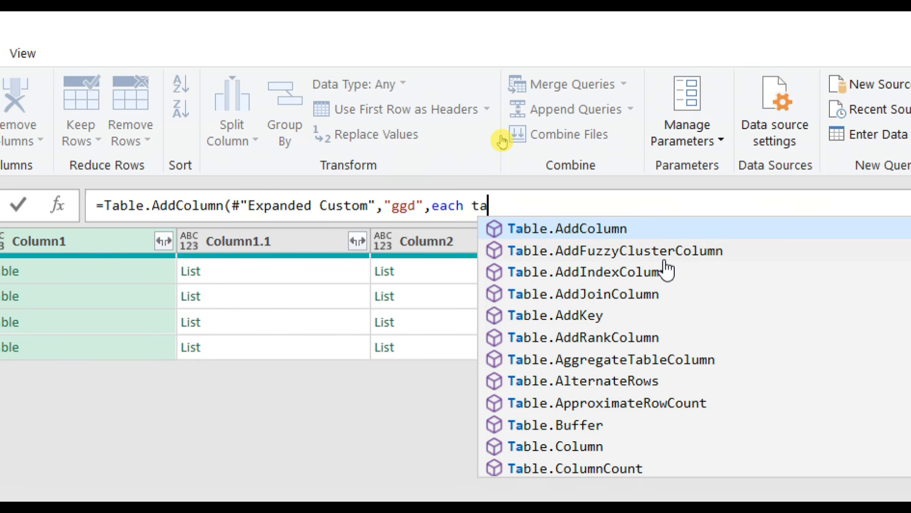
pyautogui.write('rom')
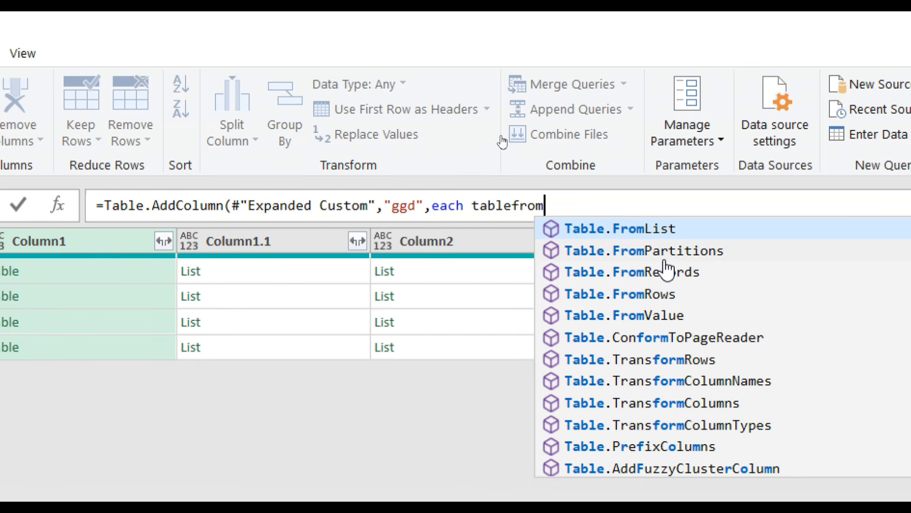
pyautogui.write('co')
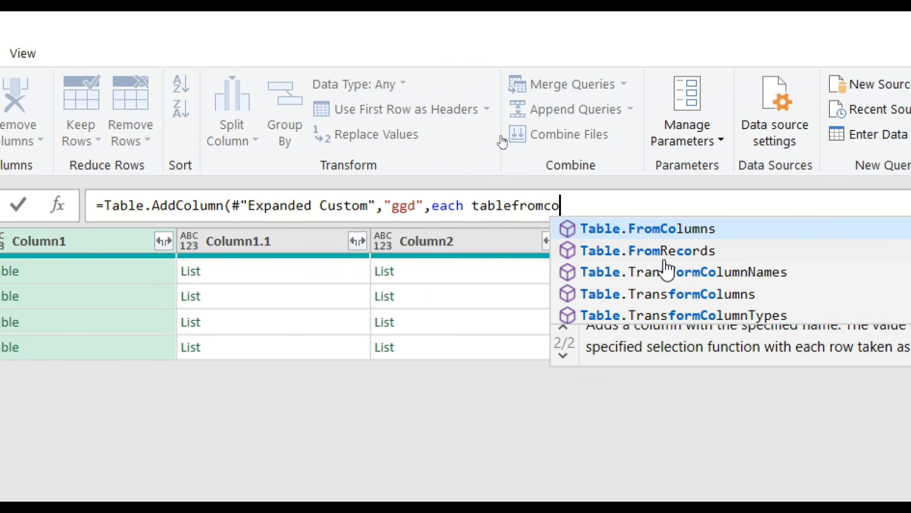
pyautogui.press('Tab')
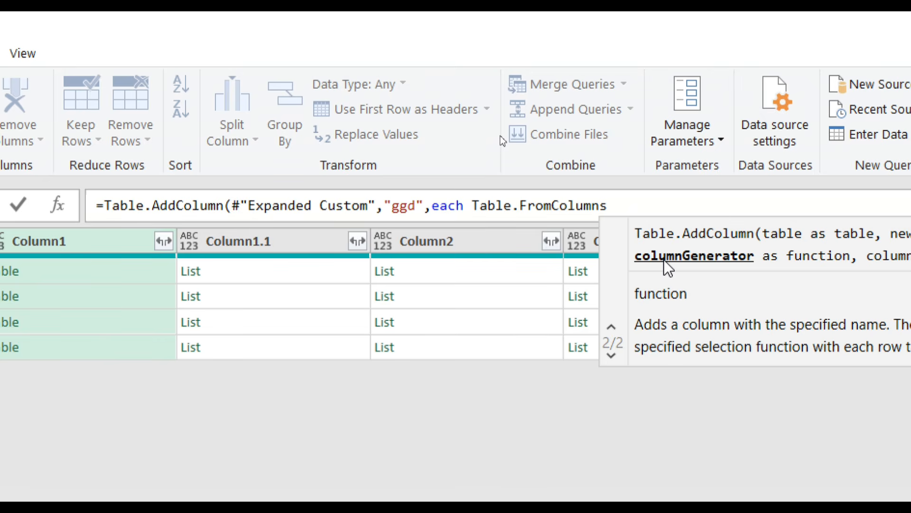
pyautogui.write('(')
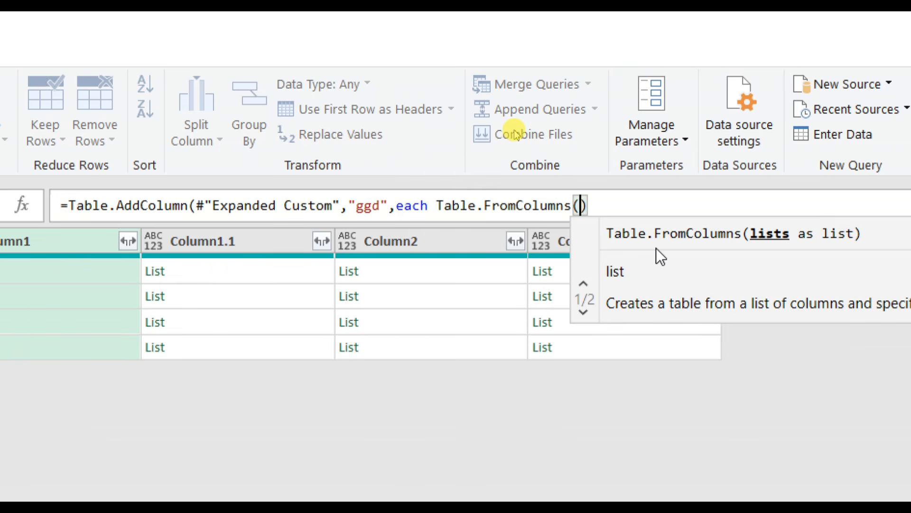
# Complete the formula with the list {[Column1.1],[Column2],[Column3]}, commit it, and preview the nested tables in the ggd column
pyautogui.write('{')
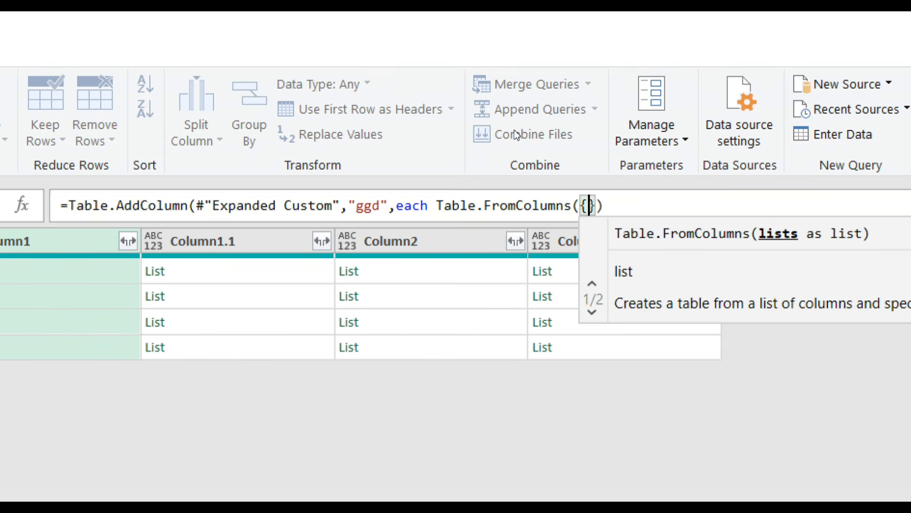
pyautogui.write('[Column1')
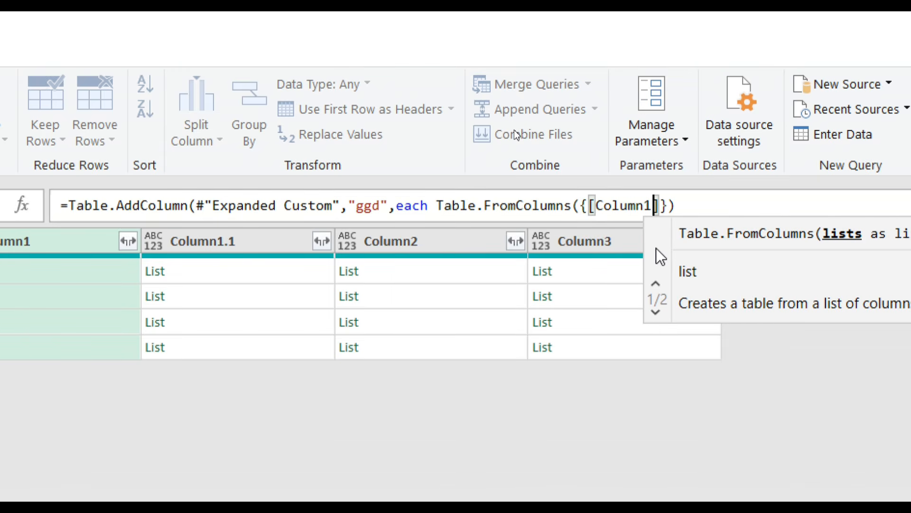
pyautogui.write('.1]')
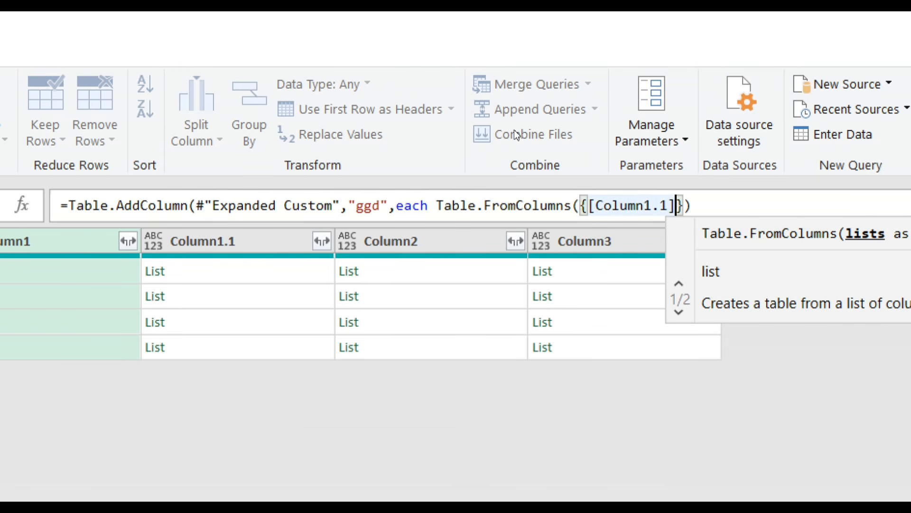
pyautogui.write(',[C')
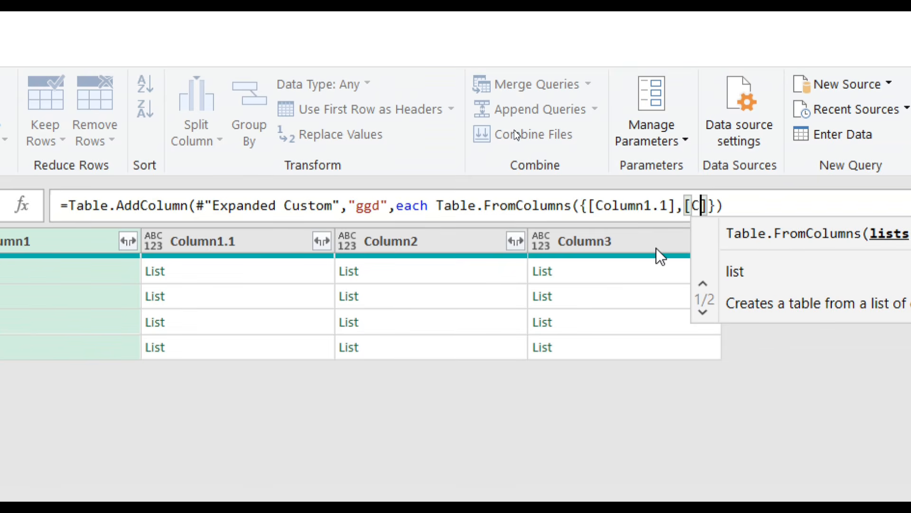
pyautogui.write('olu')
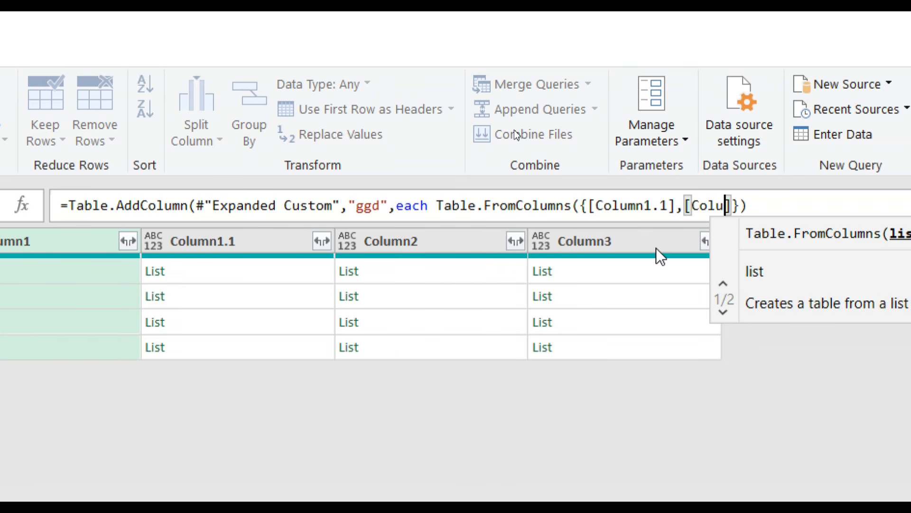
pyautogui.write('mn2],')
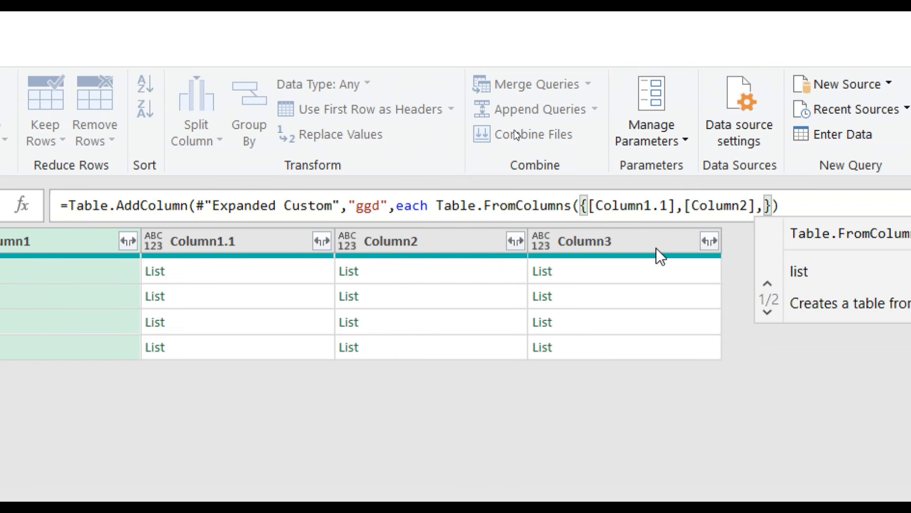
pyautogui.write('[Column3')
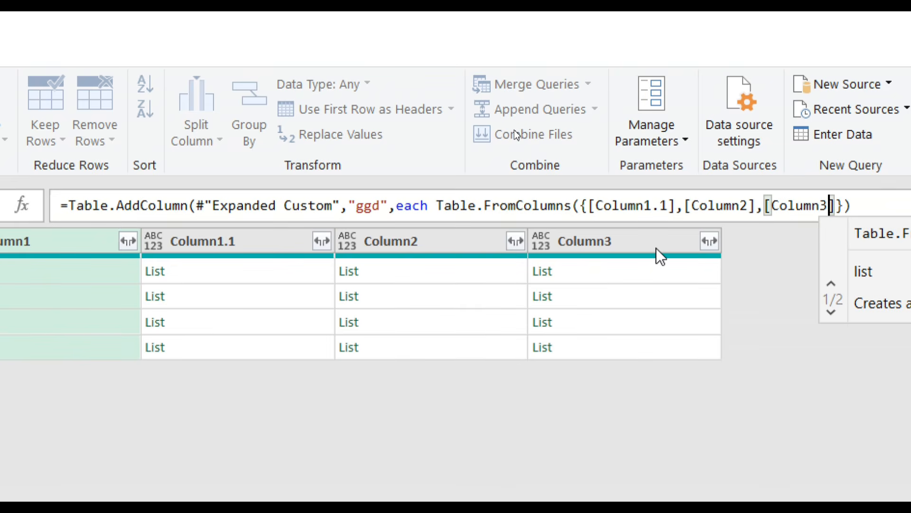
pyautogui.write(']})')
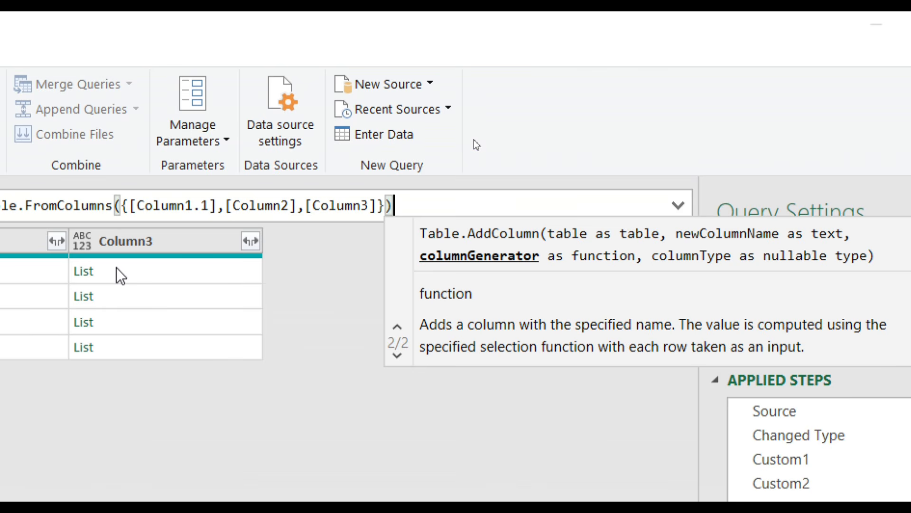
pyautogui.write(',')
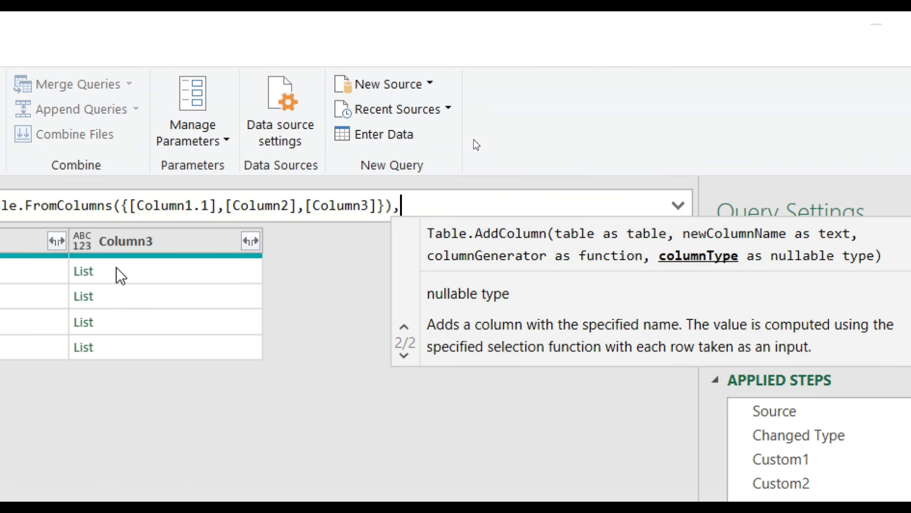
pyautogui.press('BackSpace')
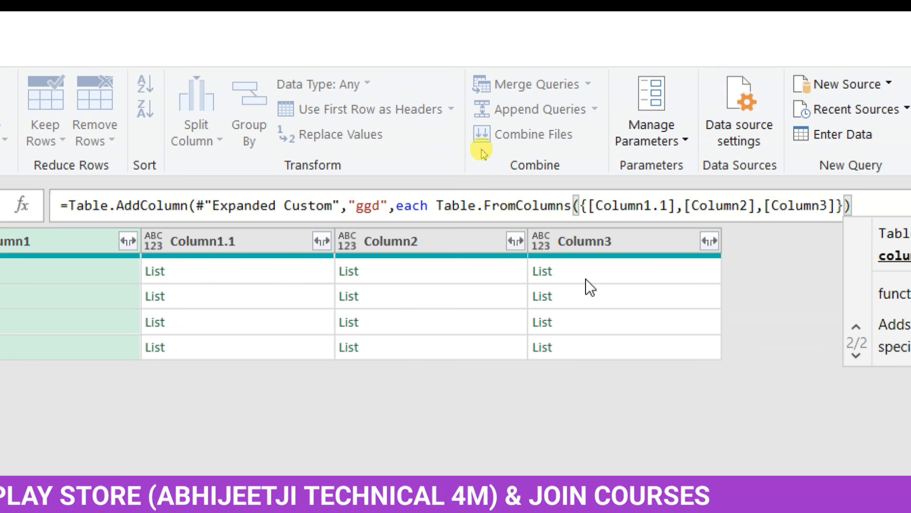
pyautogui.write(')')
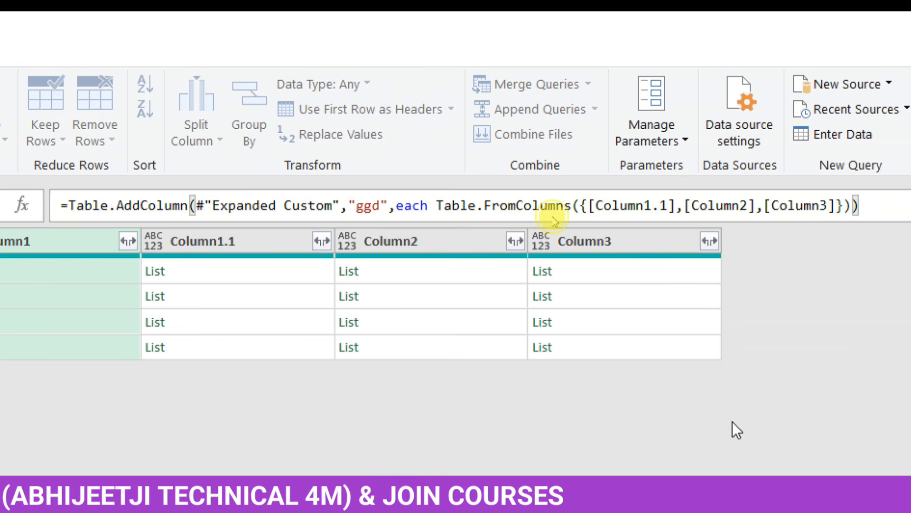
pyautogui.press('Return')
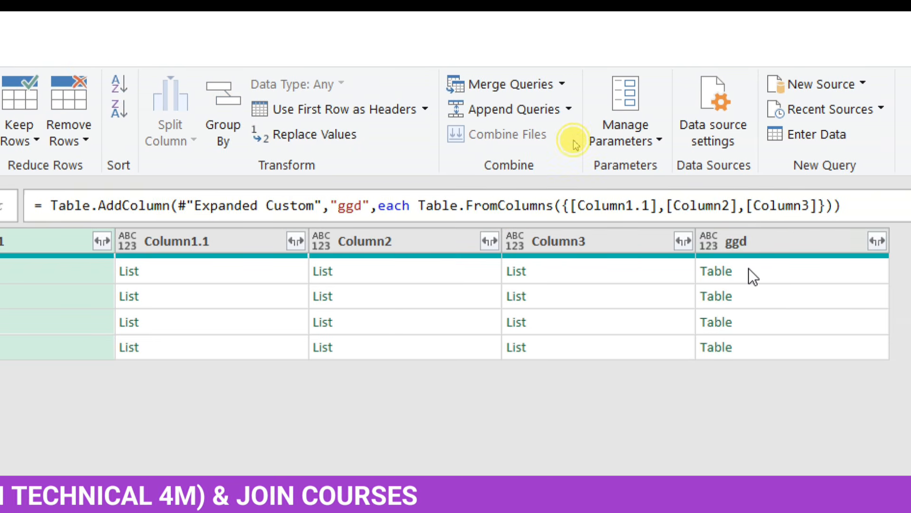
pyautogui.click(748, 269)
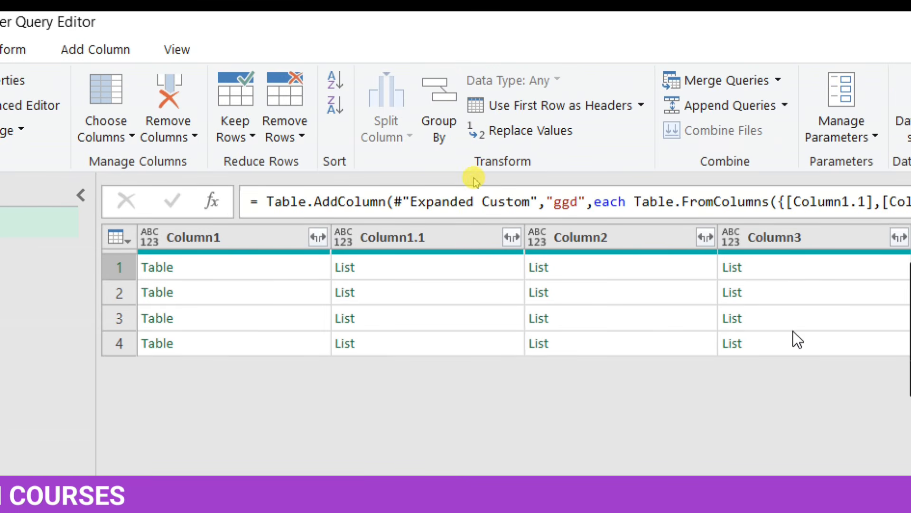
pyautogui.click(775, 297)
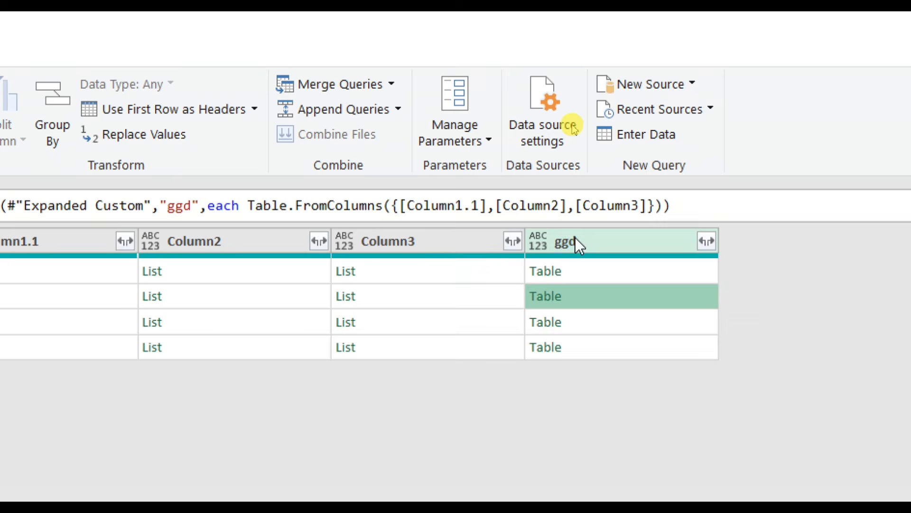
# Remove all columns except ggd and expand its tables into Column1, Column2 and Column3 without the original name as prefix
pyautogui.click(575, 240)
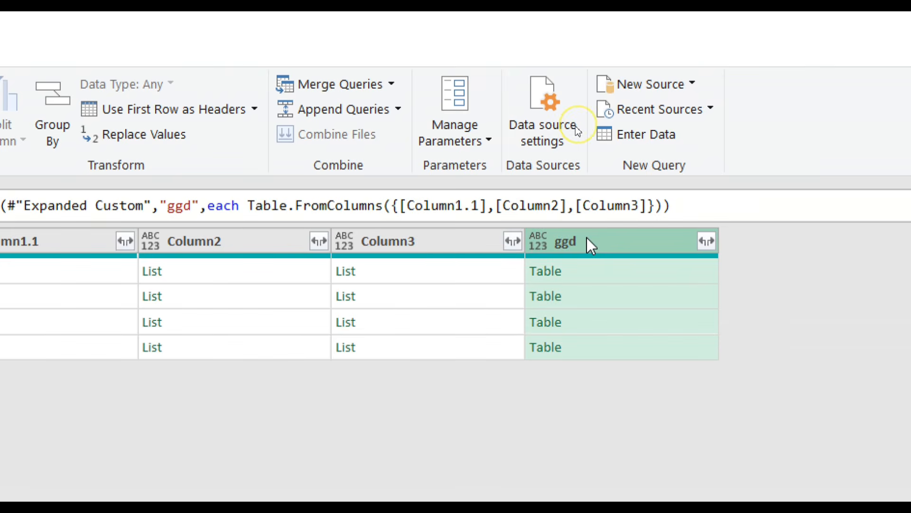
pyautogui.rightClick(588, 247)
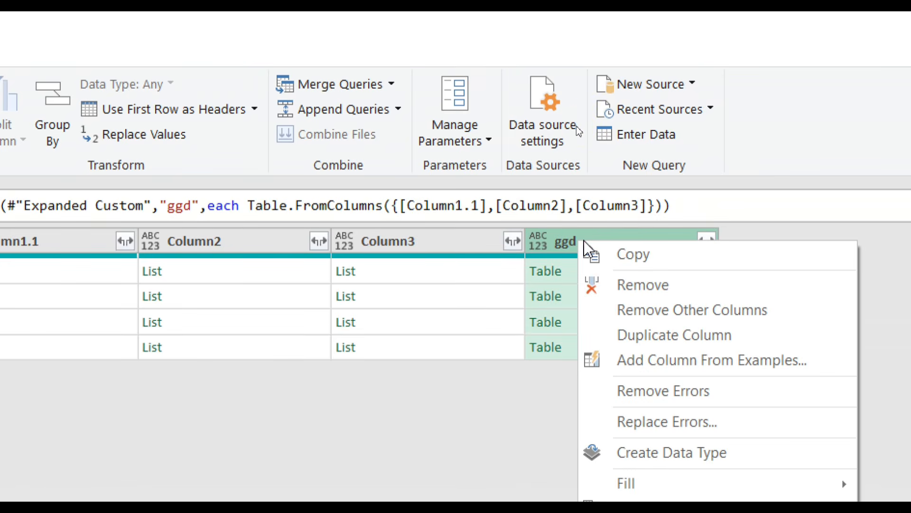
pyautogui.click(677, 310)
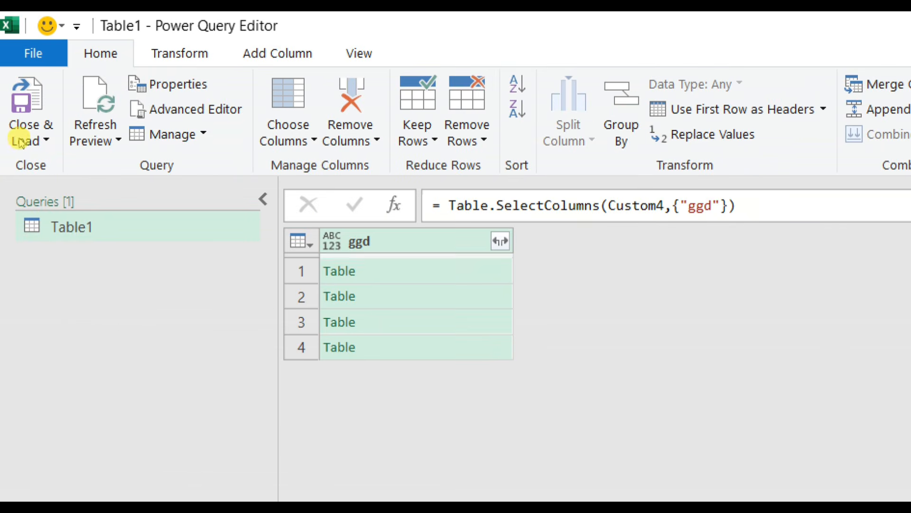
pyautogui.click(501, 241)
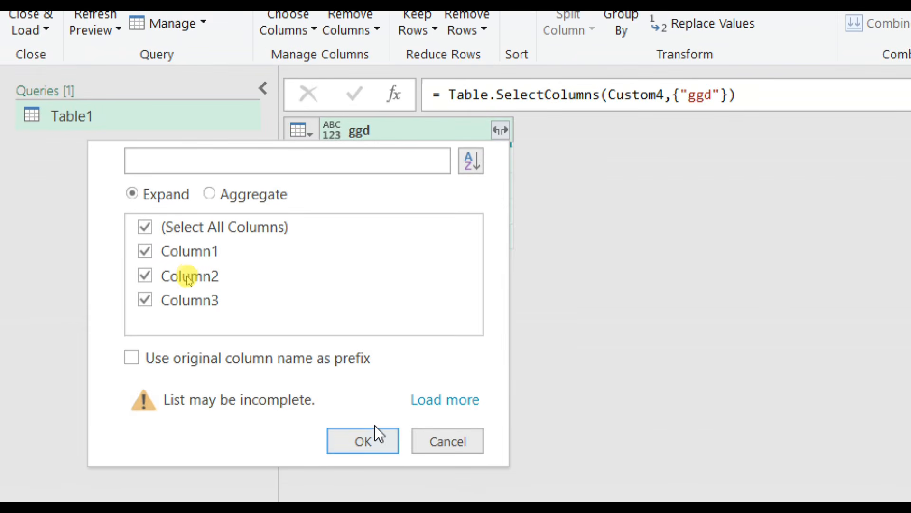
pyautogui.click(368, 438)
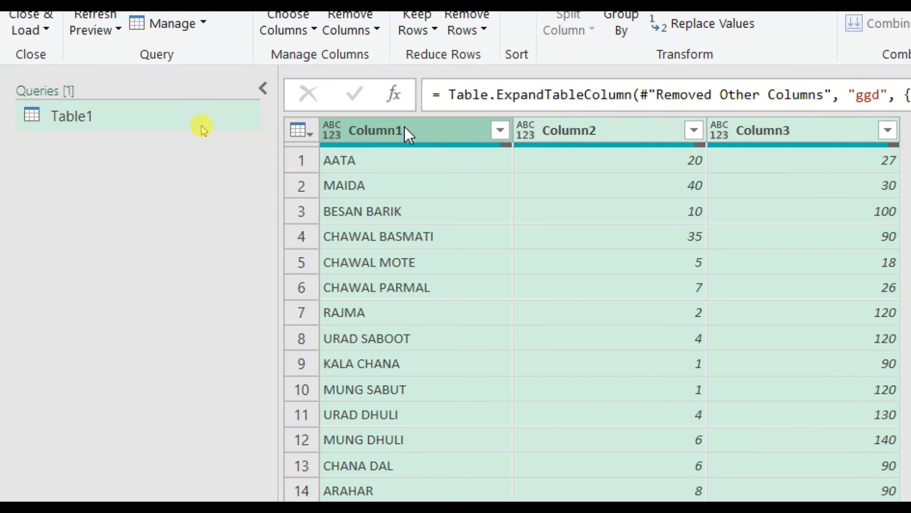
# Rename Column1, Column2 and Column3 to ITEM, QTY and PRICE respectively
pyautogui.doubleClick(402, 129)
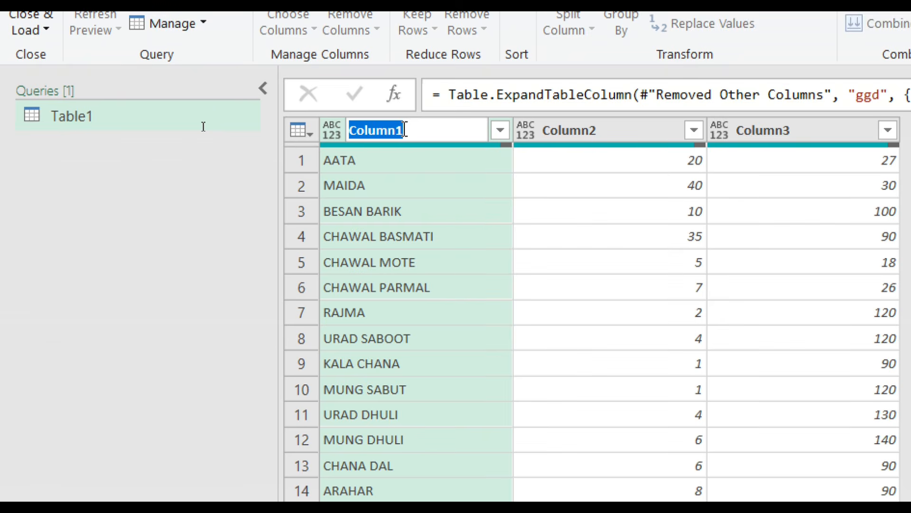
pyautogui.write('ITEM')
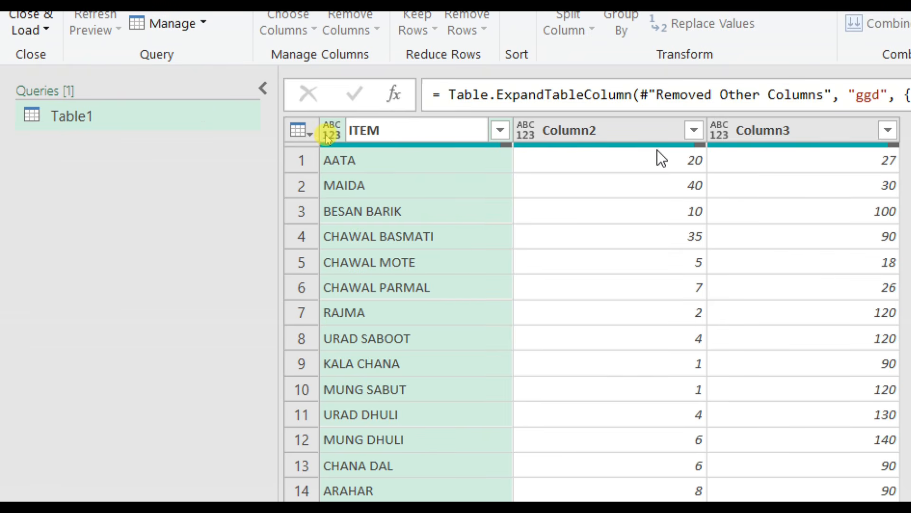
pyautogui.press('Return')
pyautogui.click(630, 134)
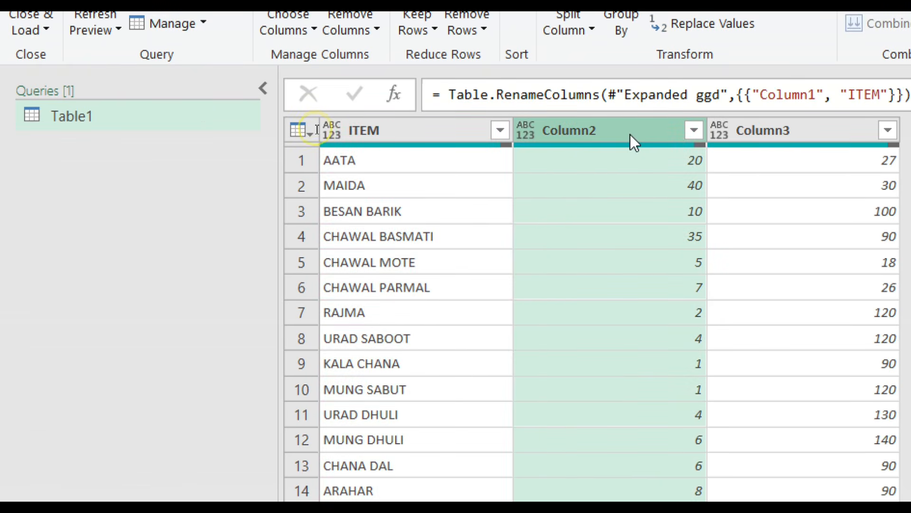
pyautogui.doubleClick(631, 133)
pyautogui.write('QTY')
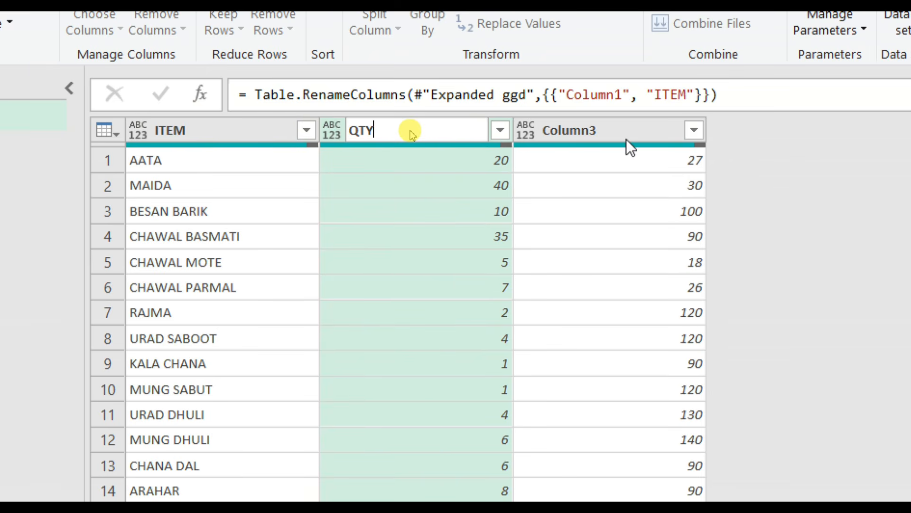
pyautogui.press('Return')
pyautogui.doubleClick(627, 134)
pyautogui.write('PRICE')
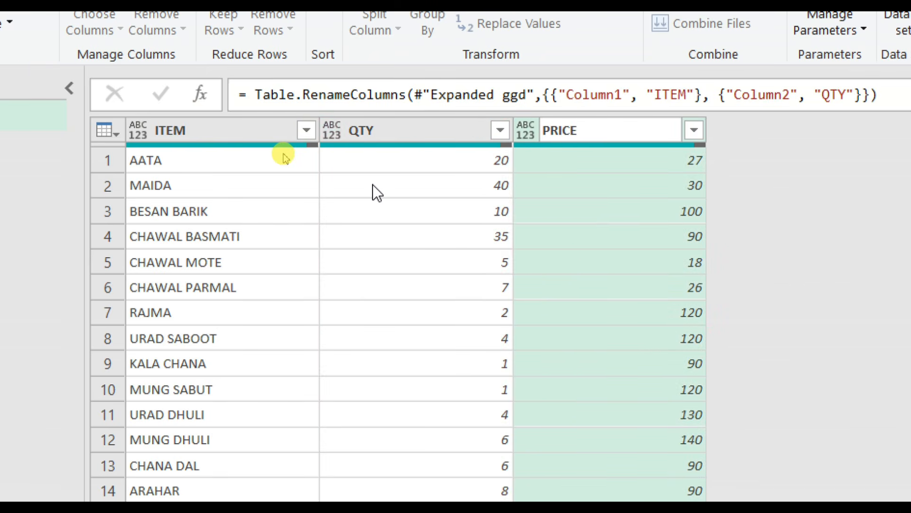
pyautogui.press('Return')
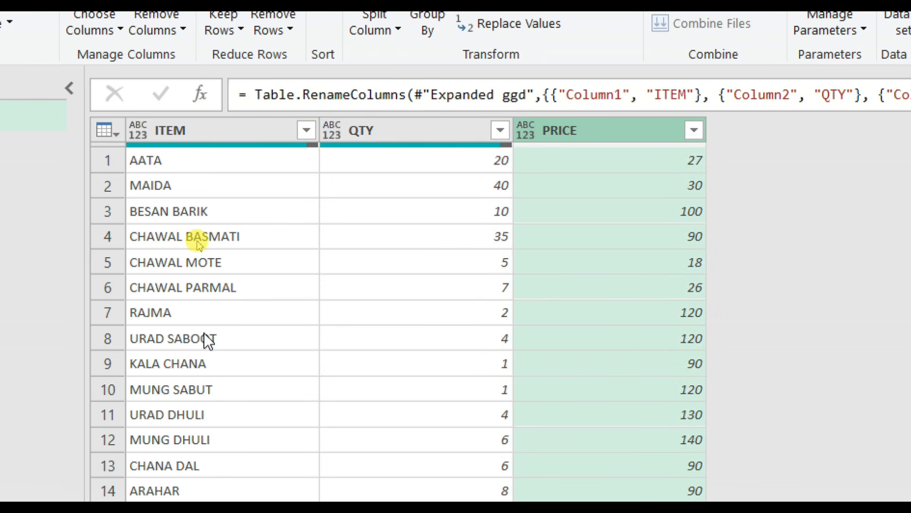
# Close the query editor and load the finished query into a new worksheet
pyautogui.scroll(-7, 208, 424)
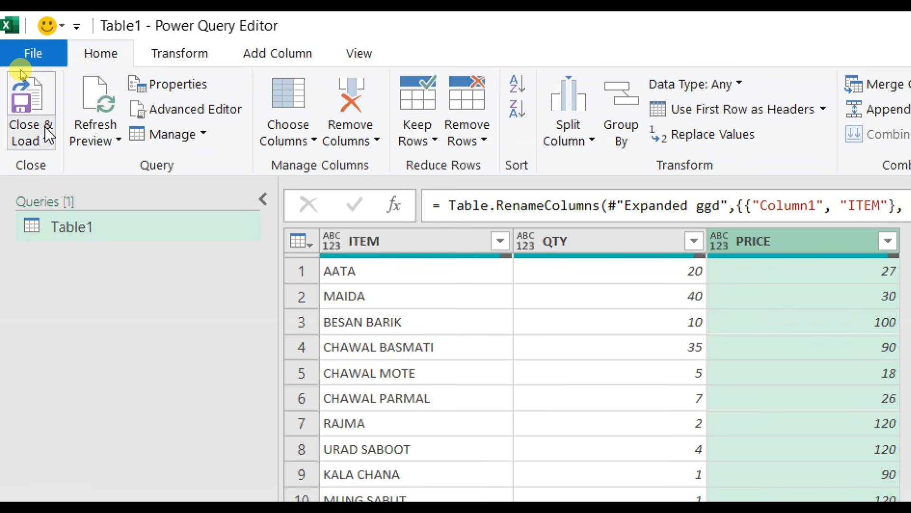
pyautogui.click(44, 138)
pyautogui.click(79, 164)
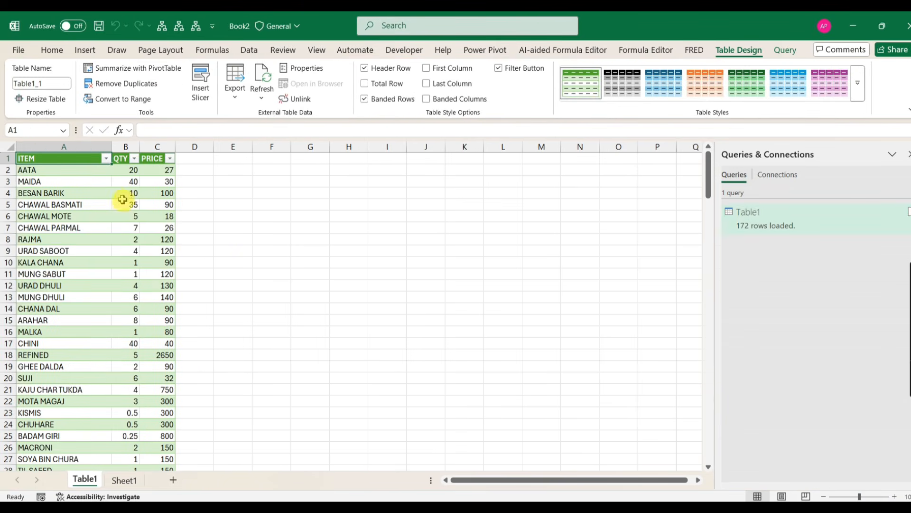
# Look through the loaded ITEM, QTY and PRICE table, examining the blank row 87 and the end of the list
pyautogui.click(108, 194)
pyautogui.scroll(-15, 108, 194)
pyautogui.press('Down')
pyautogui.press('Down')
pyautogui.press('Down')
pyautogui.press('Down')
pyautogui.press('Down')
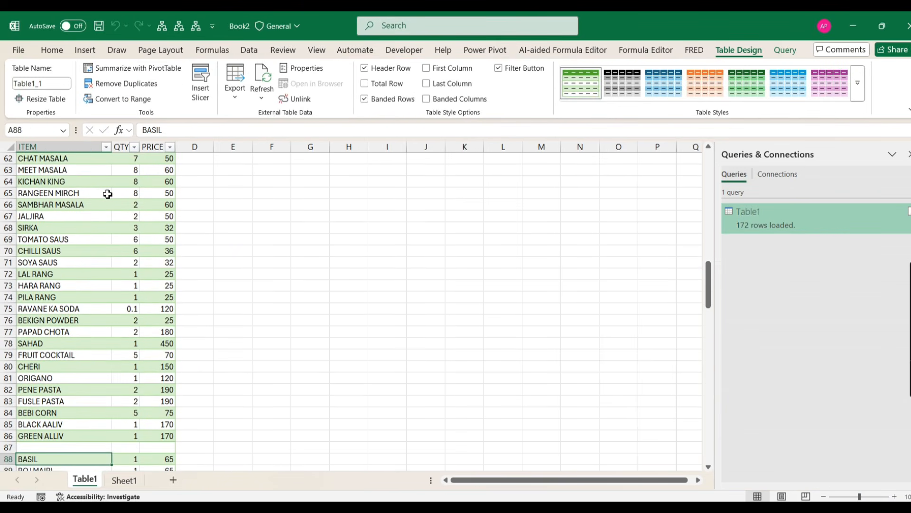
pyautogui.hotkey('ctrl', 'Up')
pyautogui.press('Up')
pyautogui.press('Up')
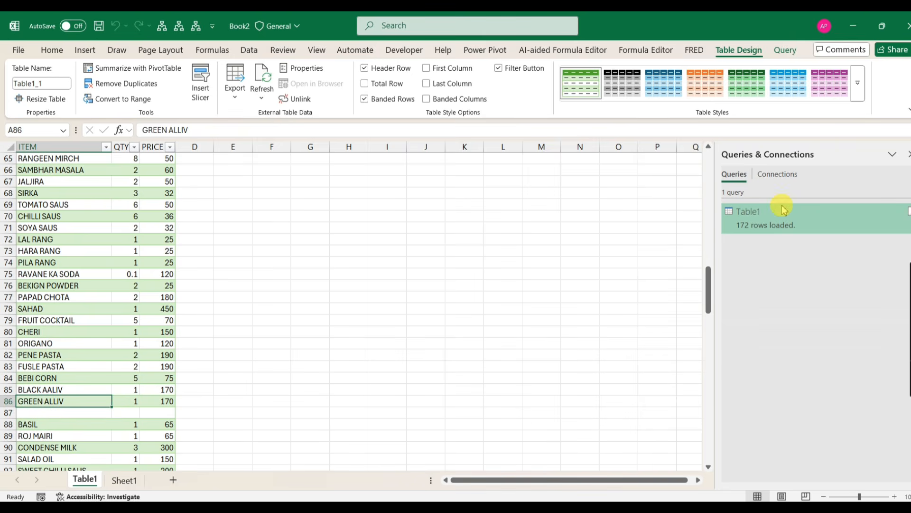
pyautogui.click(55, 273)
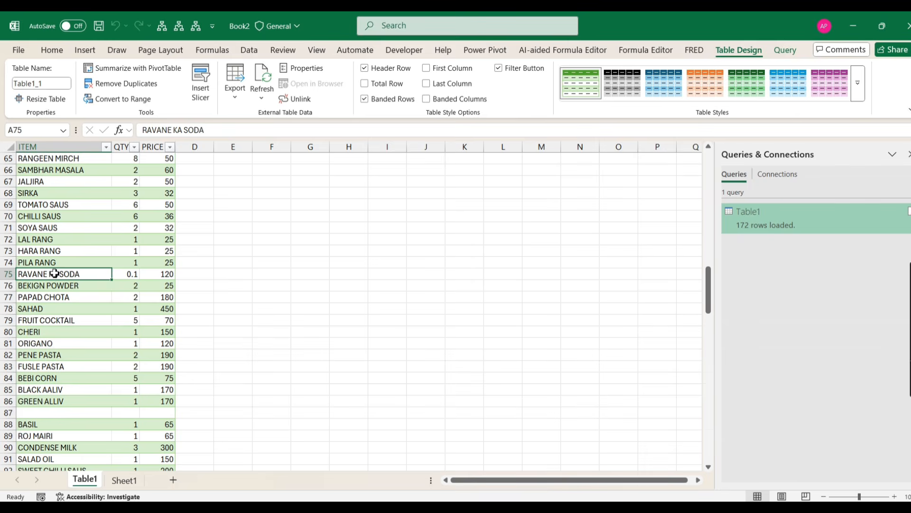
pyautogui.press('Down')
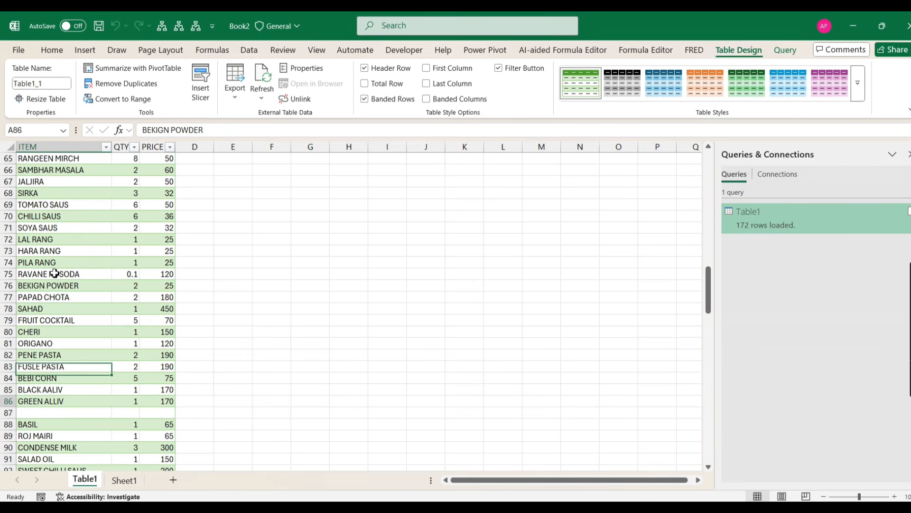
pyautogui.hotkey('ctrl', 'Down')
pyautogui.hotkey('ctrl', 'Down')
pyautogui.hotkey('ctrl', 'Down')
pyautogui.hotkey('ctrl', 'Down')
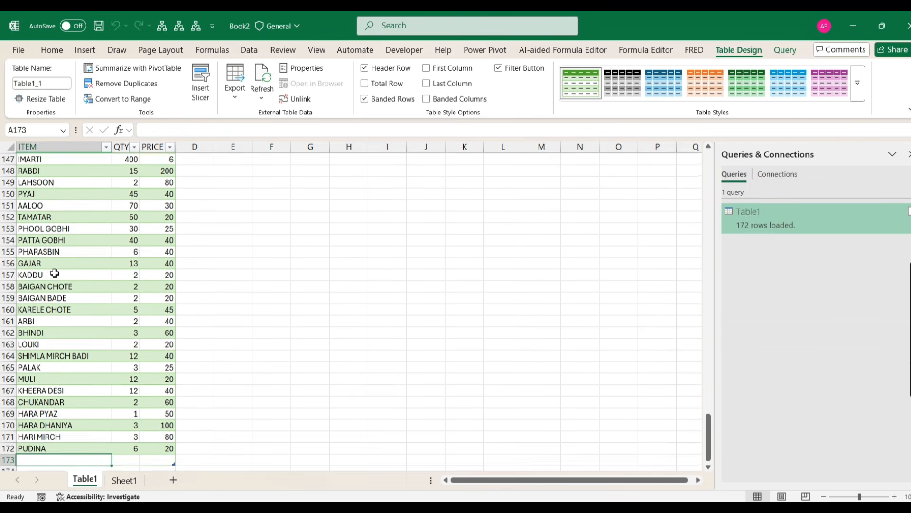
# Examine the end of the source table on Sheet1, especially cells D44:F44 of the second column group
pyautogui.click(141, 481)
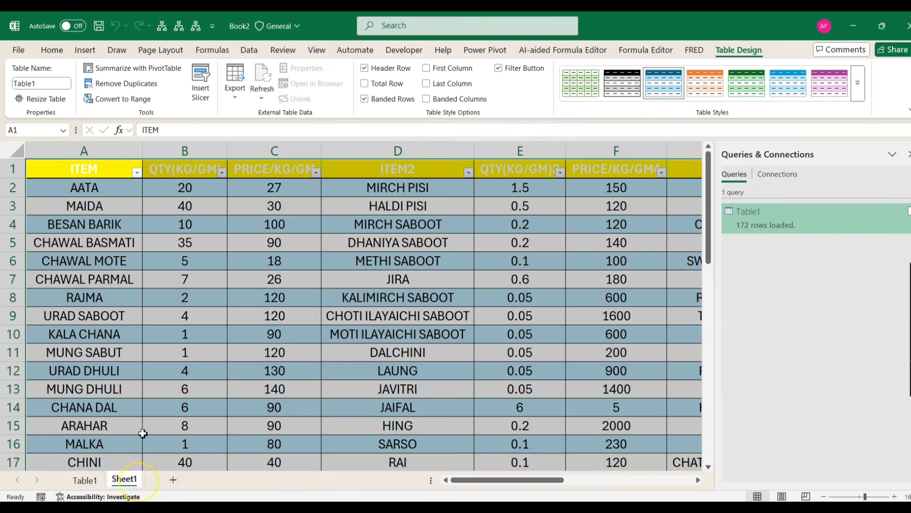
pyautogui.click(133, 281)
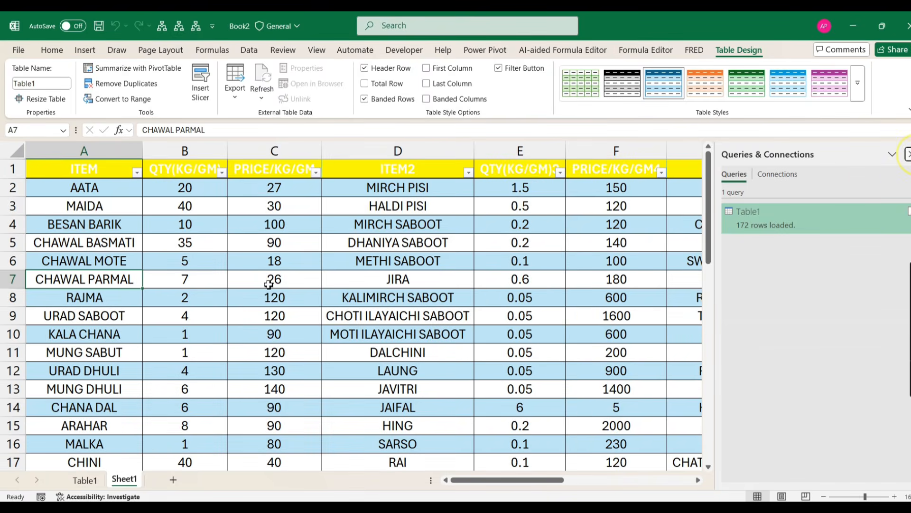
pyautogui.moveTo(138, 248); pyautogui.dragTo(139, 255)
pyautogui.hotkey('ctrl', 'Down')
pyautogui.press('Down')
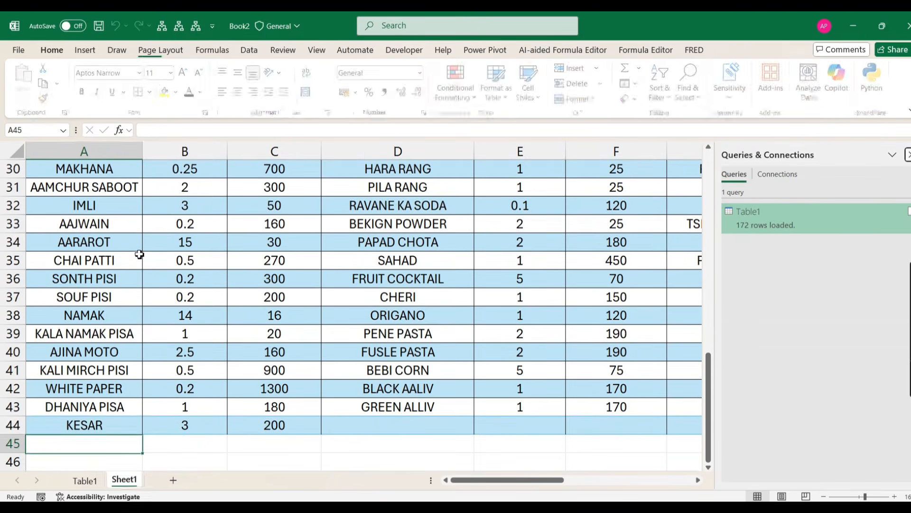
pyautogui.press('Up')
pyautogui.press('Right')
pyautogui.press('Right')
pyautogui.press('Right')
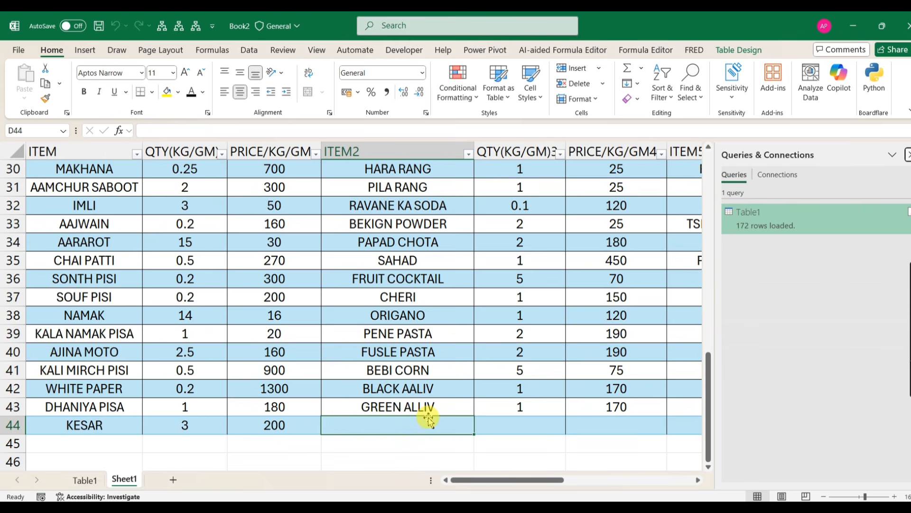
pyautogui.moveTo(473, 420); pyautogui.dragTo(592, 189)
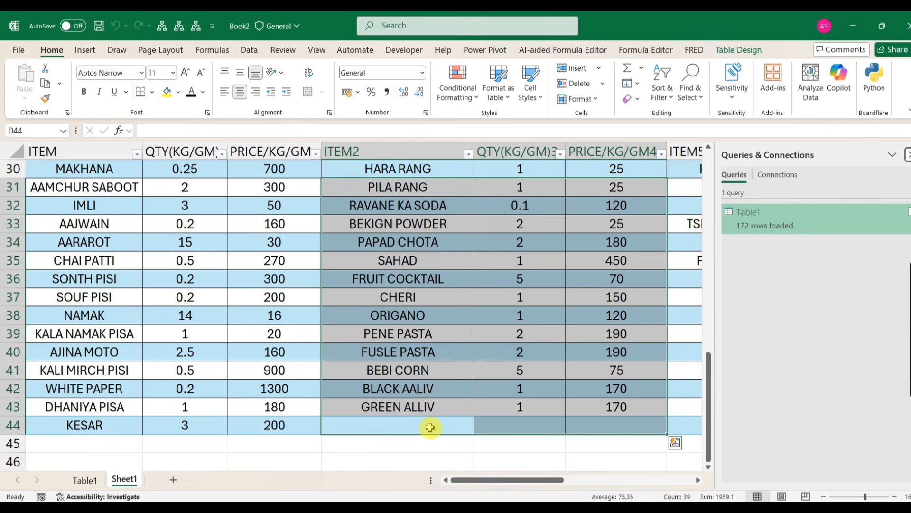
pyautogui.moveTo(459, 429); pyautogui.dragTo(590, 421)
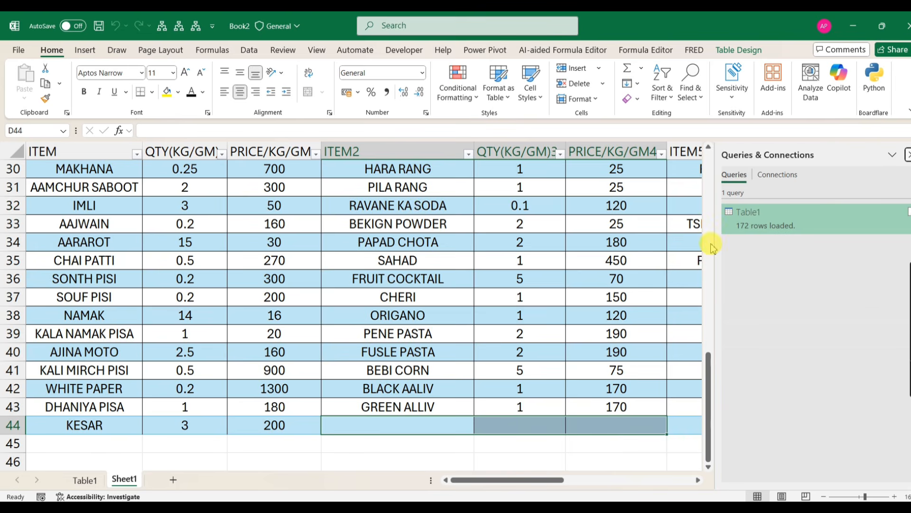
# Compare where the column groups end along the last rows of the Sheet1 source table
pyautogui.rightClick(754, 227)
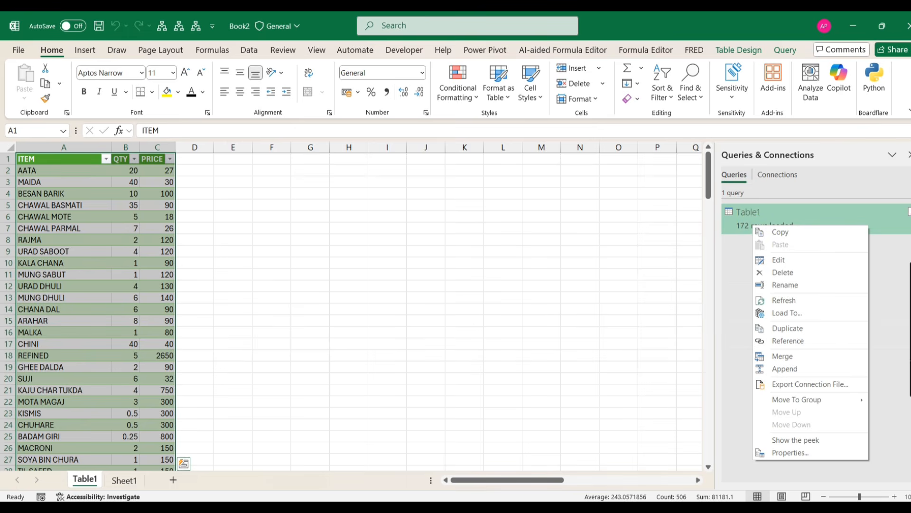
pyautogui.click(124, 480)
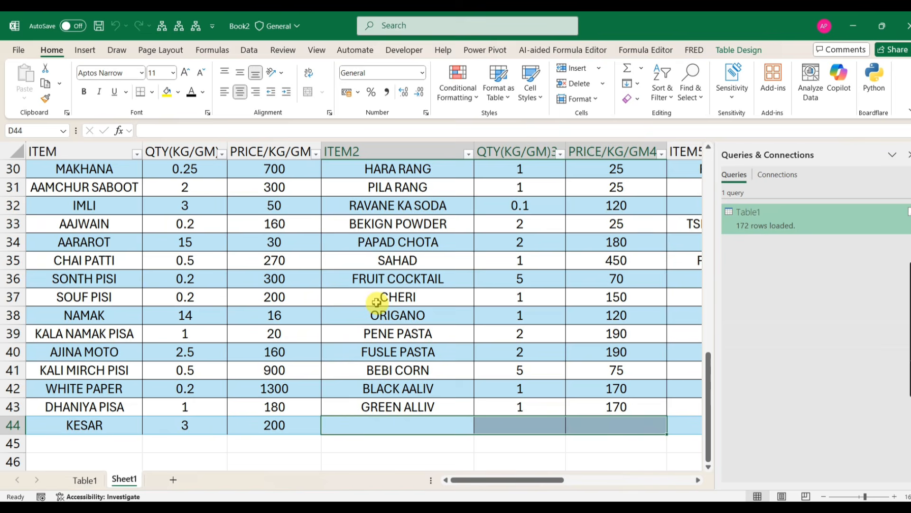
pyautogui.click(246, 439)
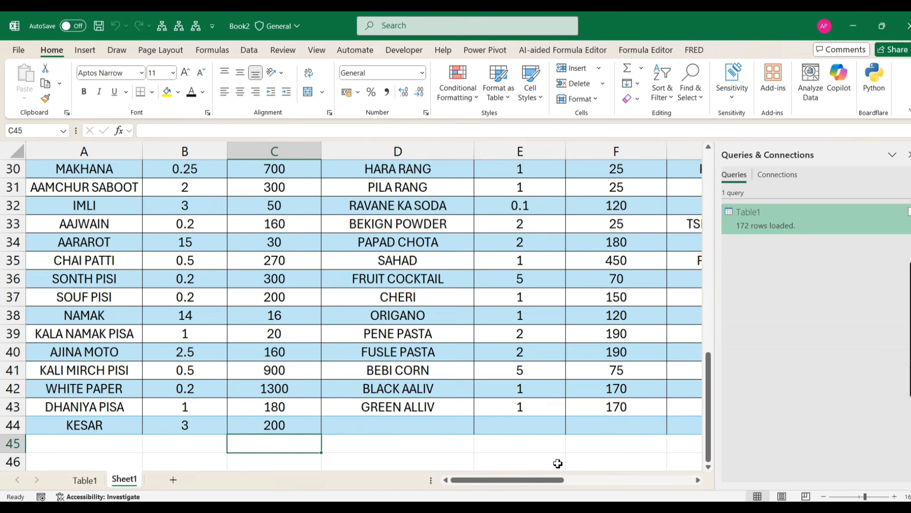
pyautogui.press('Right')
pyautogui.press('Right')
pyautogui.press('Right')
pyautogui.press('Right')
pyautogui.press('Right')
pyautogui.press('Right')
pyautogui.press('Right')
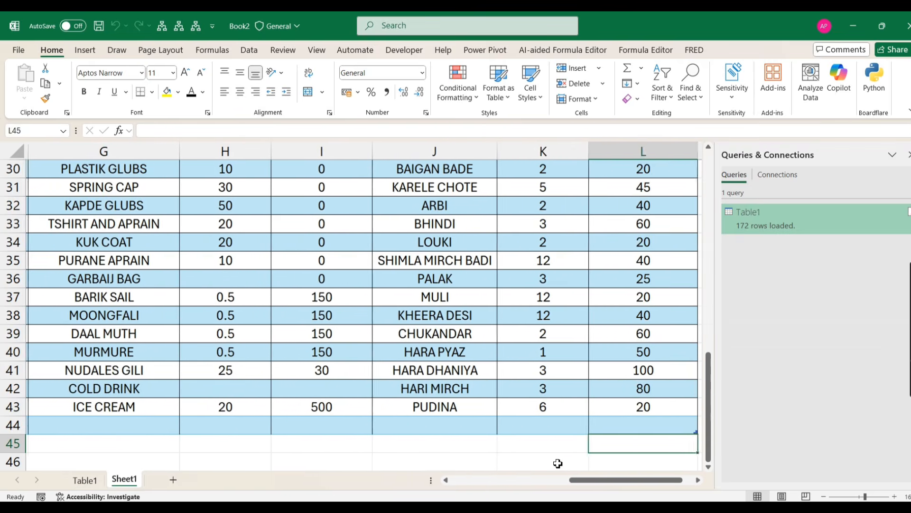
pyautogui.press('Left')
pyautogui.press('Left')
pyautogui.press('Left')
pyautogui.press('Left')
pyautogui.press('Left')
pyautogui.press('Left')
pyautogui.press('Left')
pyautogui.press('Left')
pyautogui.press('Left')
pyautogui.press('Left')
pyautogui.press('Left')
pyautogui.press('Right')
pyautogui.press('Right')
pyautogui.press('Right')
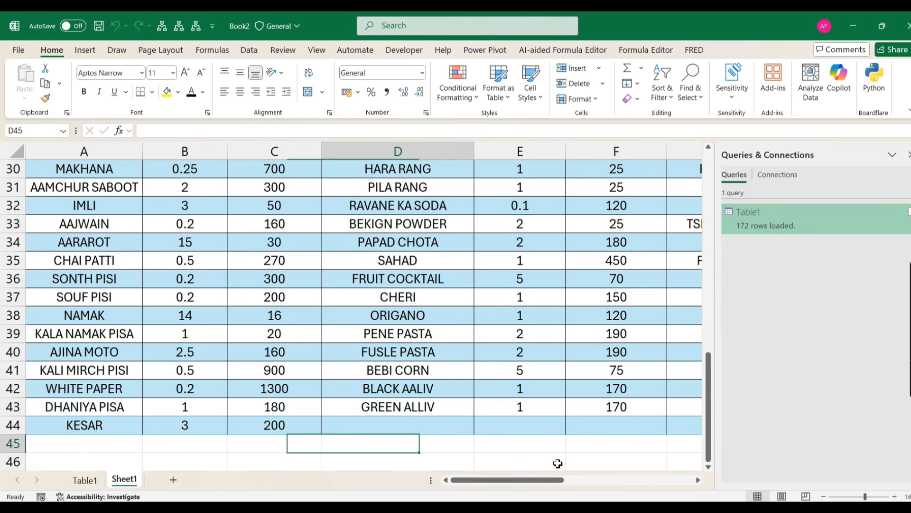
# Fill the empty second-group cells in row 44 of Sheet1 with a test name, quantity 15 and price 20
pyautogui.press('Up')
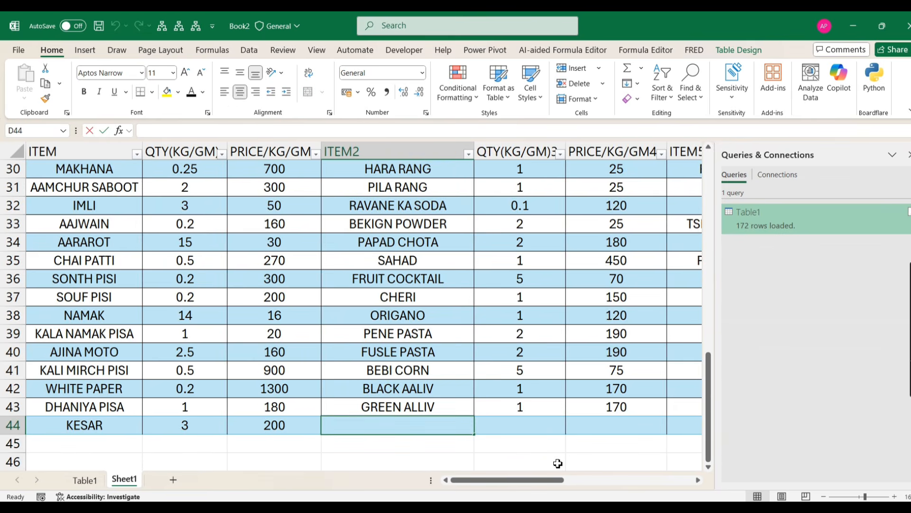
pyautogui.write('ABHIJEET')
pyautogui.press('Tab')
pyautogui.write('15')
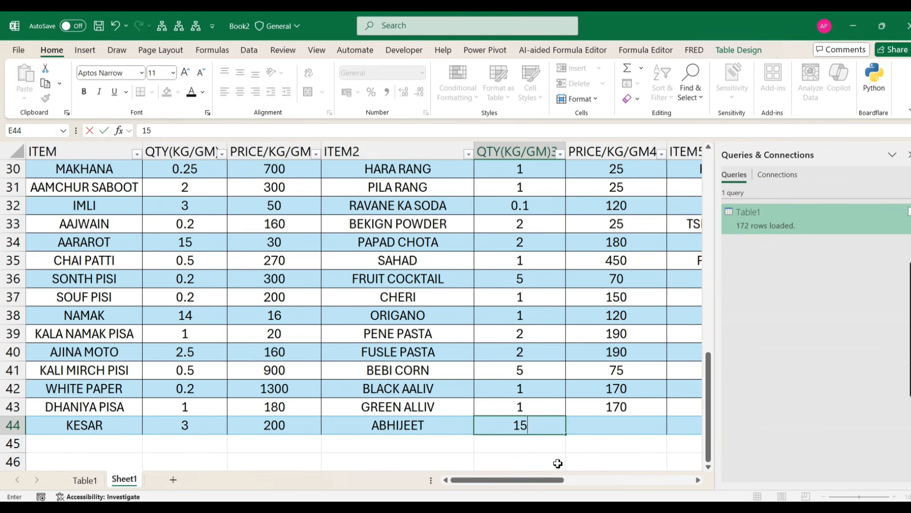
pyautogui.press('Tab')
pyautogui.write('2')
pyautogui.hotkey('ctrl', 'Return')
pyautogui.hscroll(1, 557, 463)
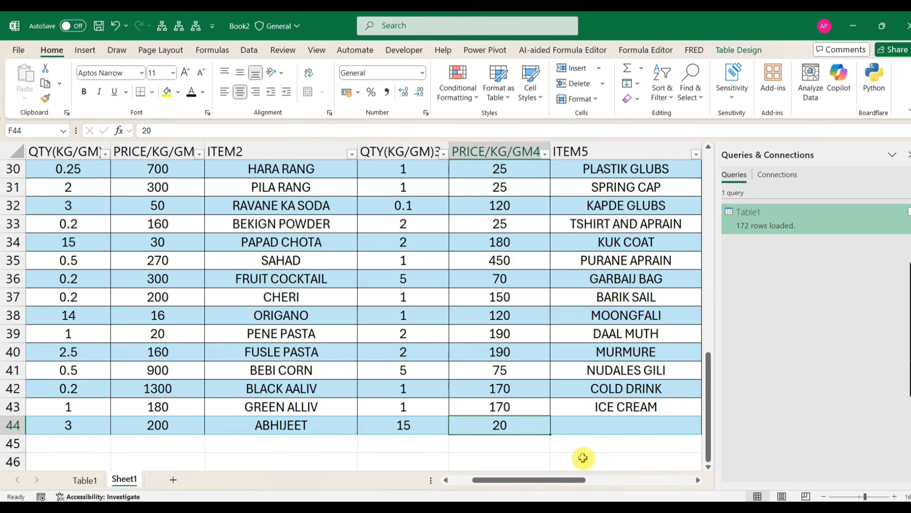
# Search the output table on the Table1 sheet for the newly added test name before refreshing it
pyautogui.click(86, 480)
pyautogui.click(125, 298)
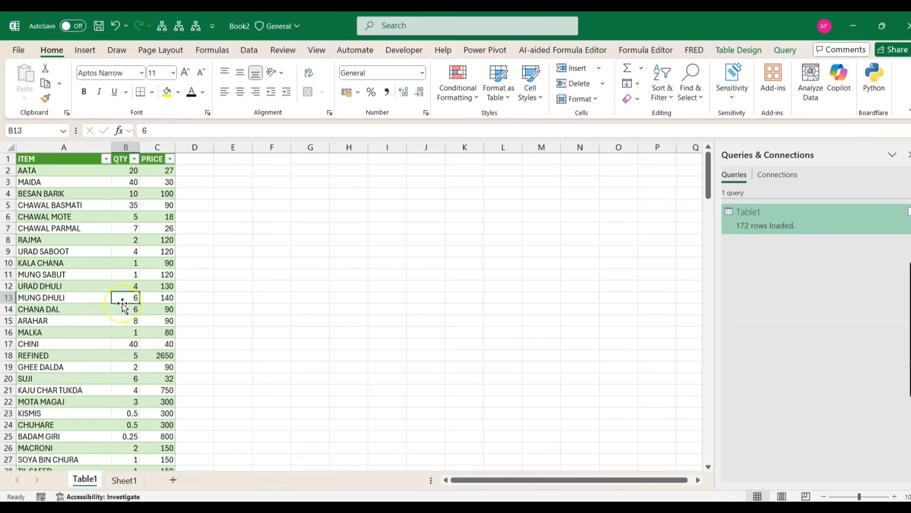
pyautogui.click(895, 497)
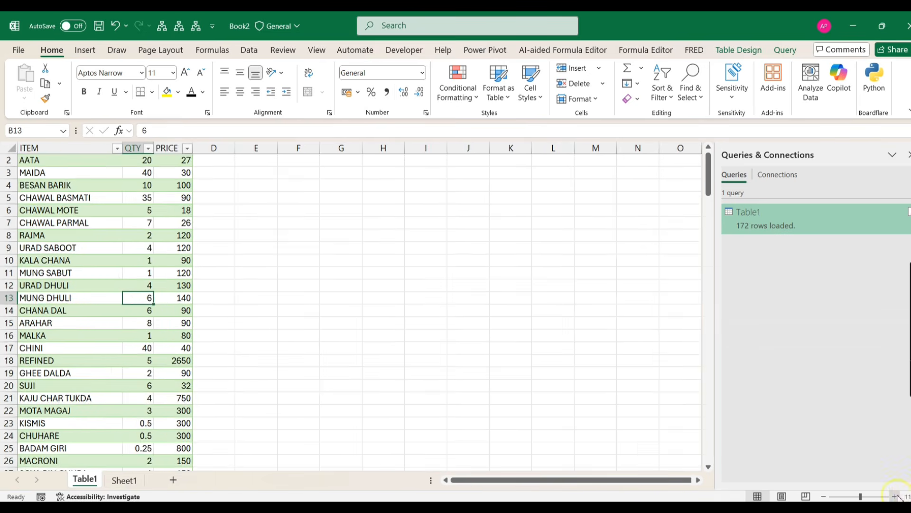
pyautogui.click(894, 496)
pyautogui.click(894, 497)
pyautogui.click(894, 496)
pyautogui.click(895, 496)
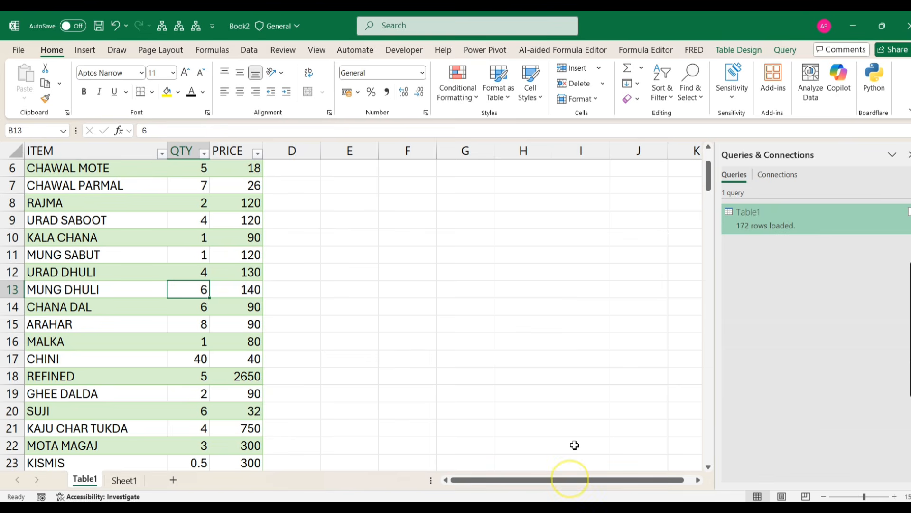
pyautogui.click(121, 267)
pyautogui.hotkey('ctrl', 'Up')
pyautogui.press('Down')
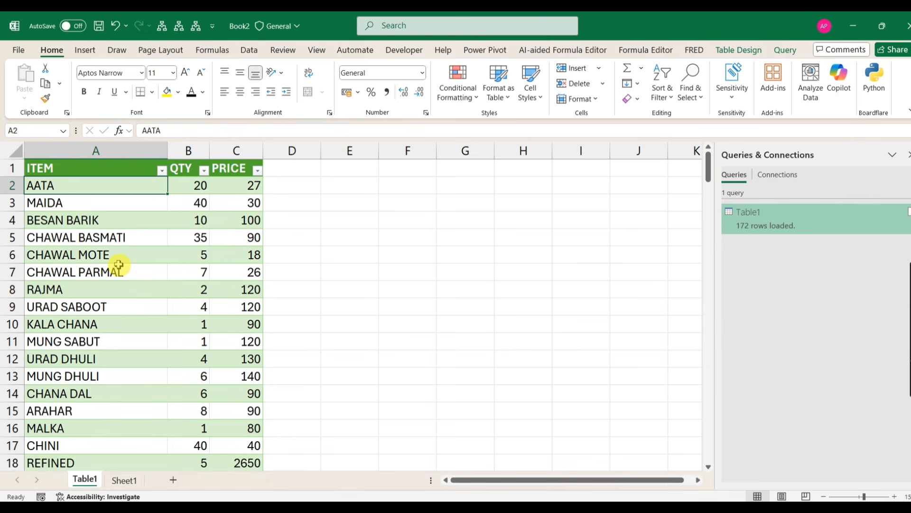
pyautogui.hotkey('ctrl', 'f')
pyautogui.write('ABHI')
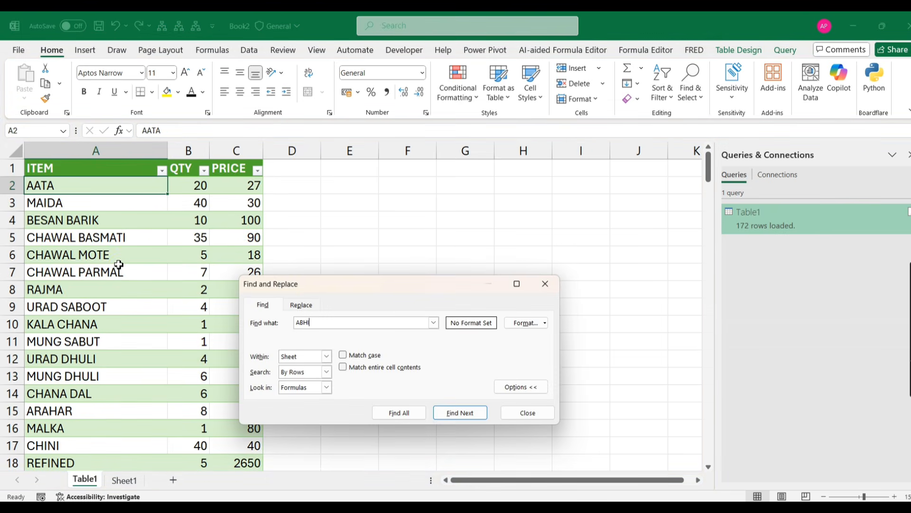
pyautogui.write('SHEK')
pyautogui.press('Return')
pyautogui.press('Return')
pyautogui.press('Escape')
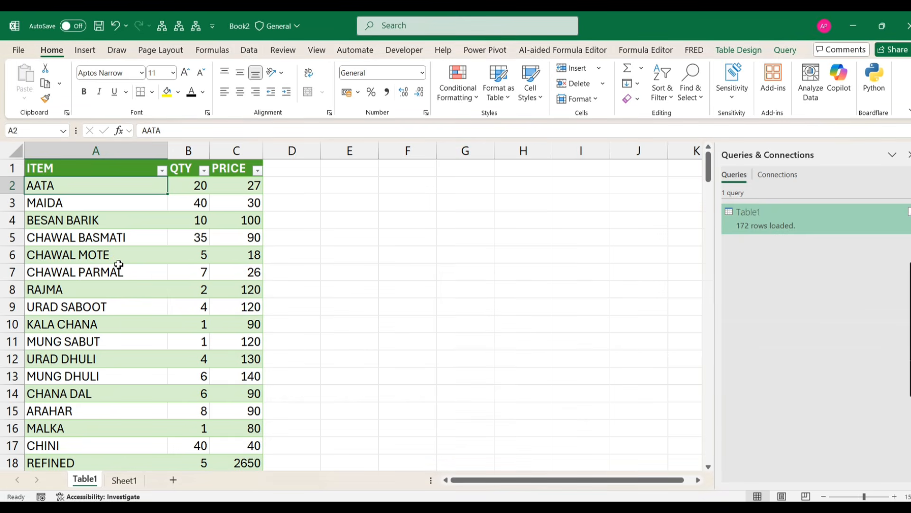
# Refresh the query output table on the Table1 sheet from its source data
pyautogui.rightClick(79, 254)
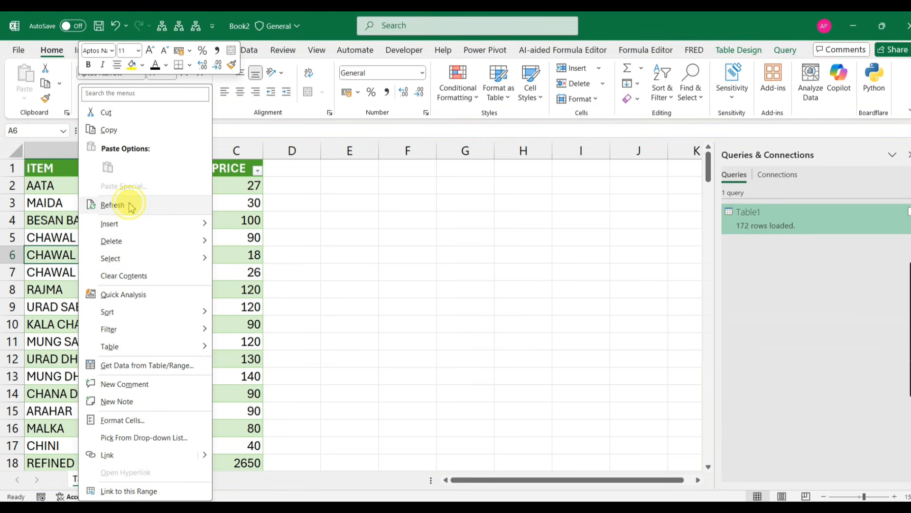
pyautogui.click(129, 205)
pyautogui.click(118, 222)
# Find the added test name in the refreshed table, check its quantity and price, and return to cell A1
pyautogui.hotkey('ctrl', 'f')
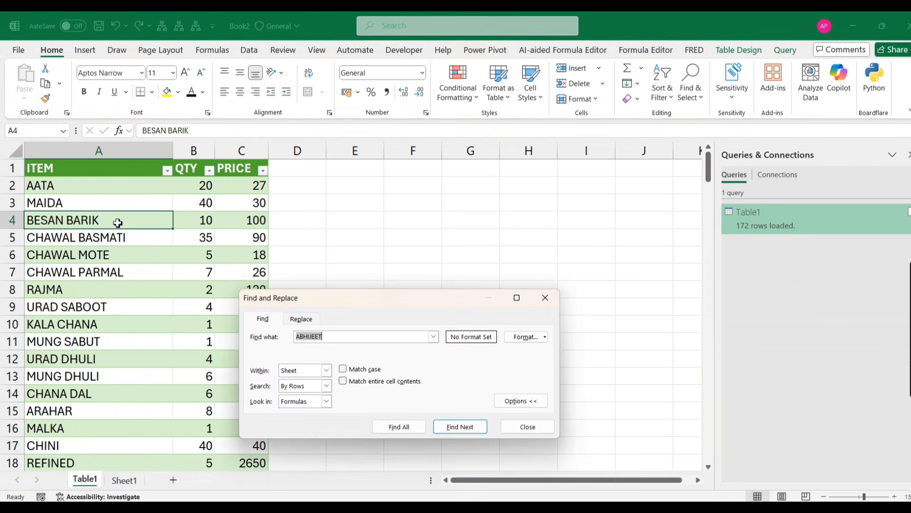
pyautogui.press('Return')
pyautogui.press('Escape')
pyautogui.press('Right')
pyautogui.press('Right')
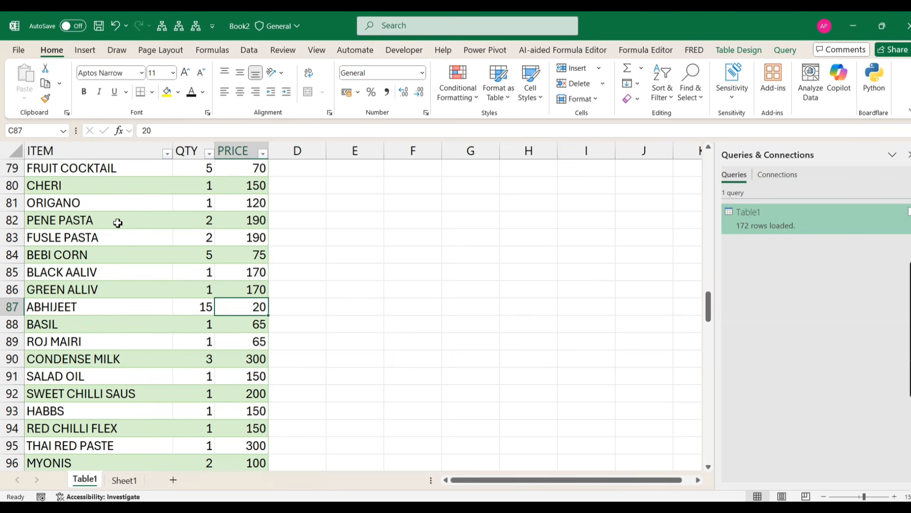
pyautogui.press('Left')
pyautogui.press('Left')
pyautogui.hotkey('ctrl', 'Home')
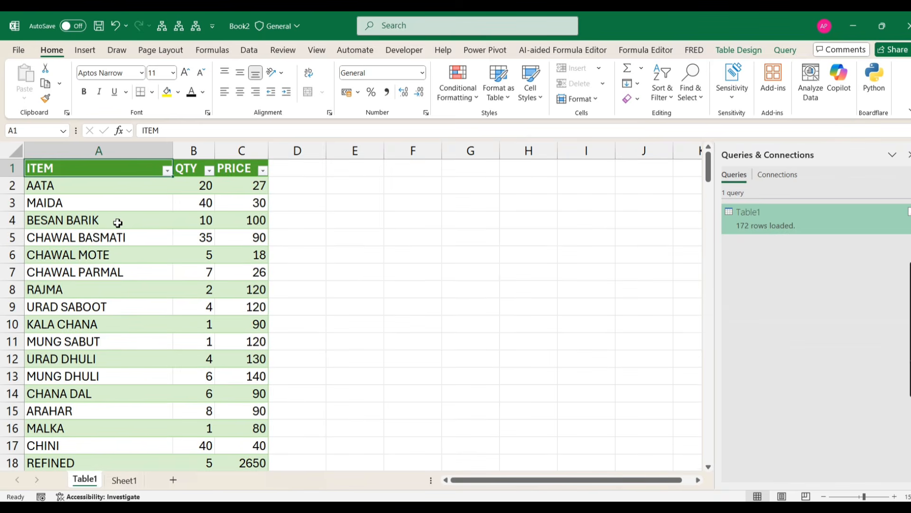